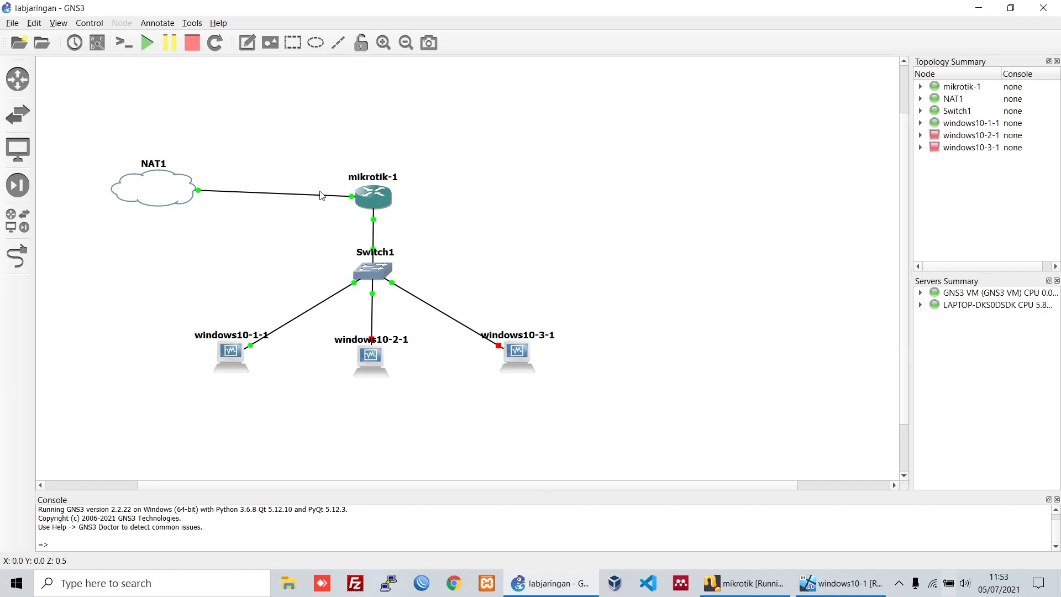
Step: Move the NAT1 cloud higher in the network topology
left_click_drag(165, 193, 173, 150)
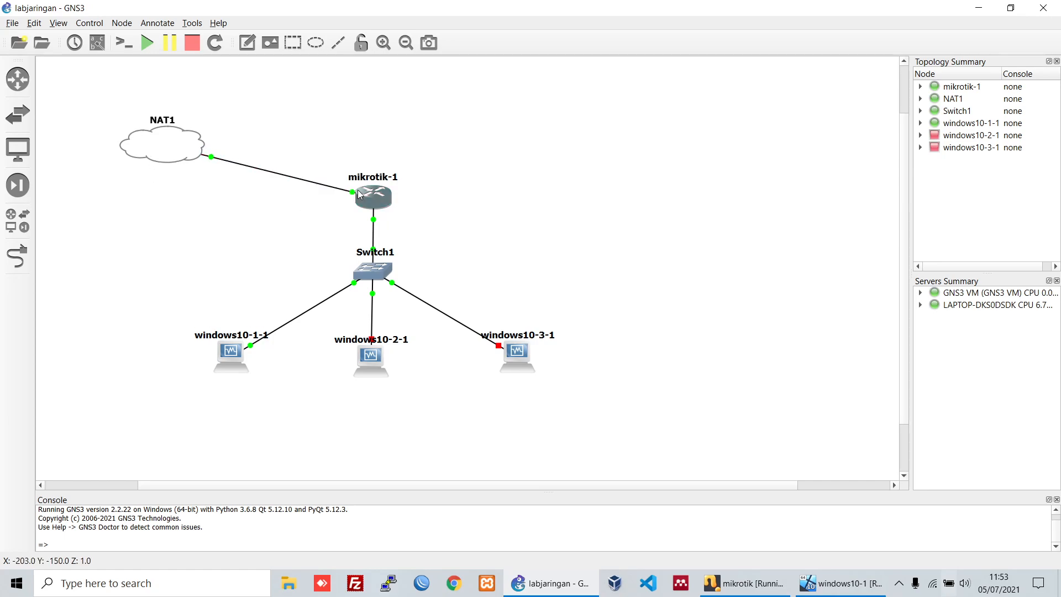
left_click_drag(320, 151, 438, 220)
left_click(501, 234)
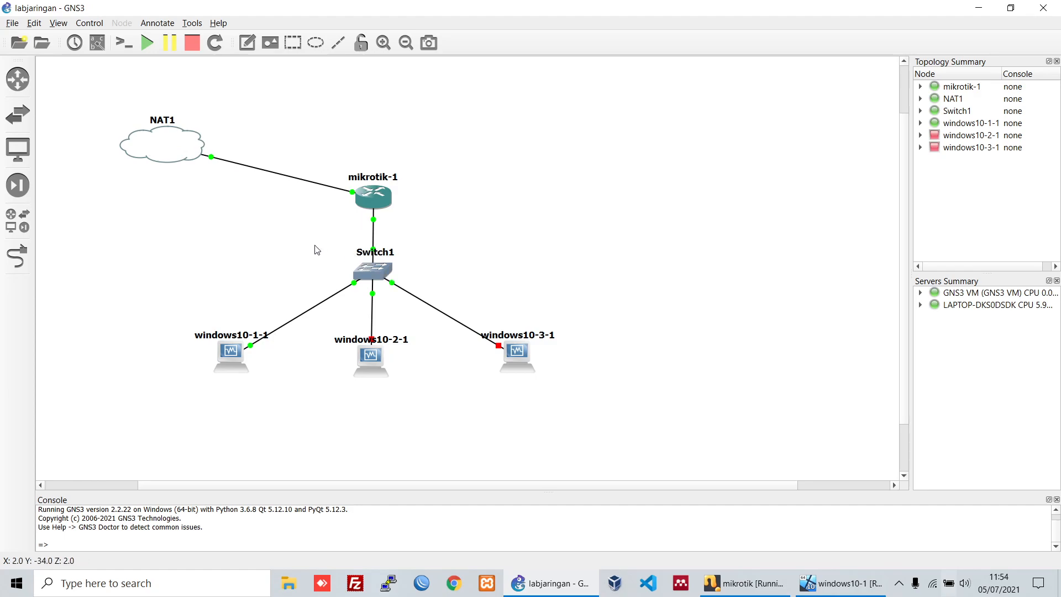
left_click_drag(313, 246, 434, 294)
left_click(570, 257)
left_click_drag(297, 148, 458, 234)
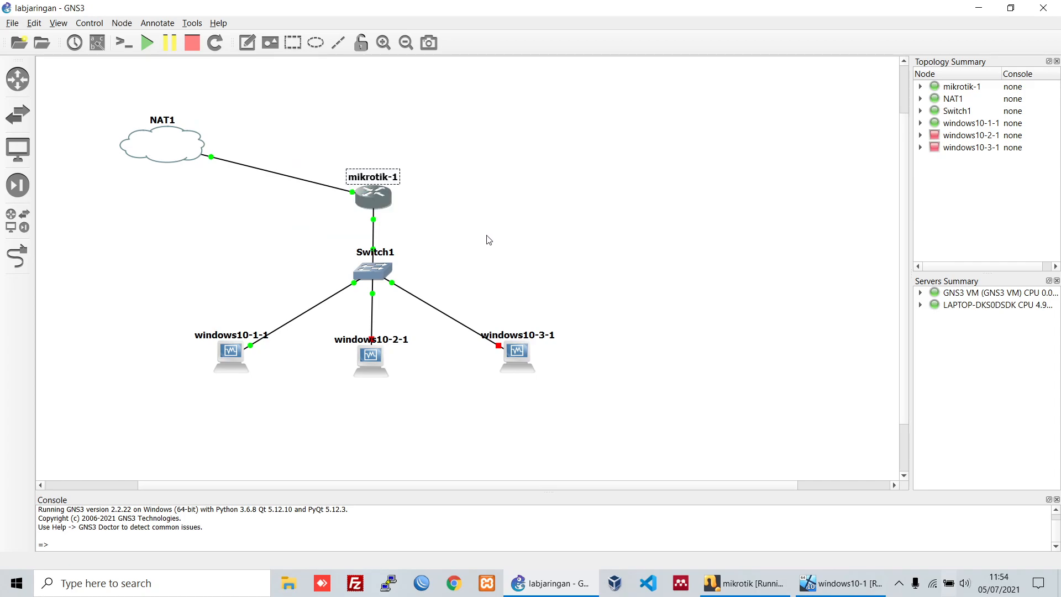
Step: In the windows10-1 virtual machine, connect WinBox to the neighboring MikroTik router by its MAC address and maximize the session
left_click(840, 583)
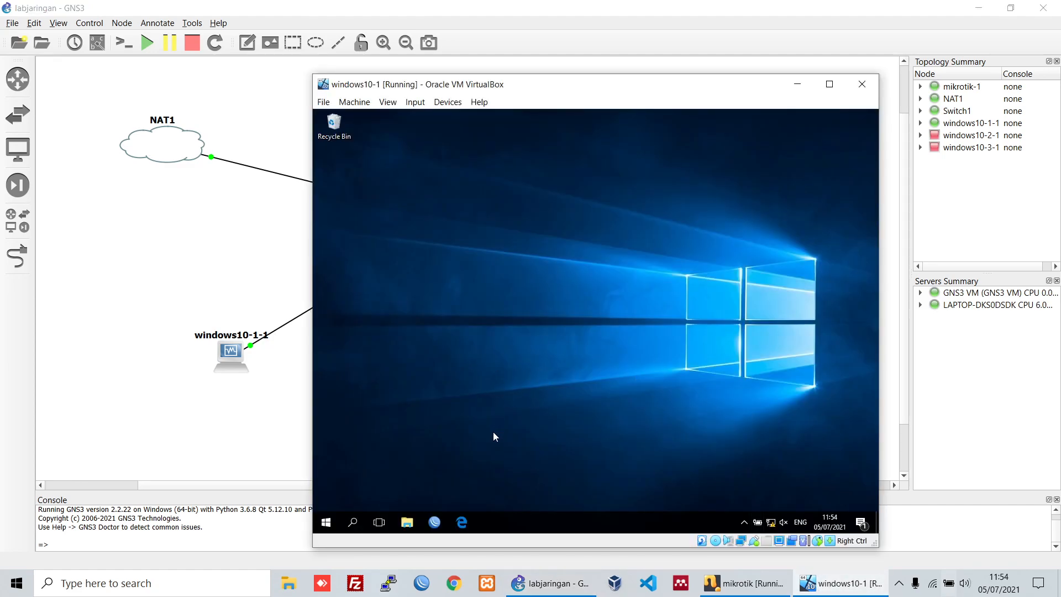
left_click(434, 521)
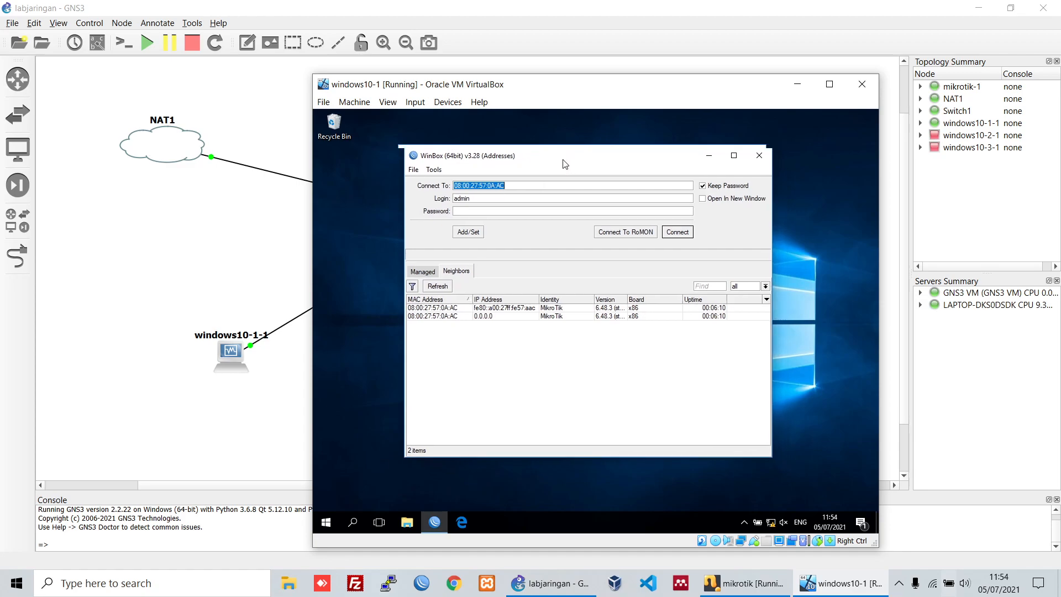
left_click(436, 309)
left_click(686, 227)
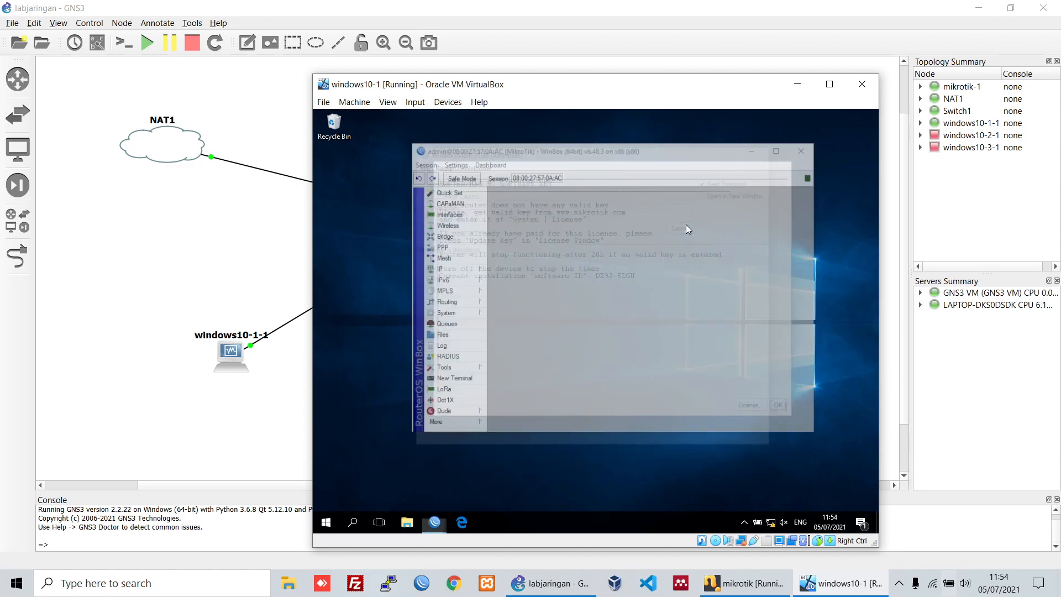
left_click(781, 407)
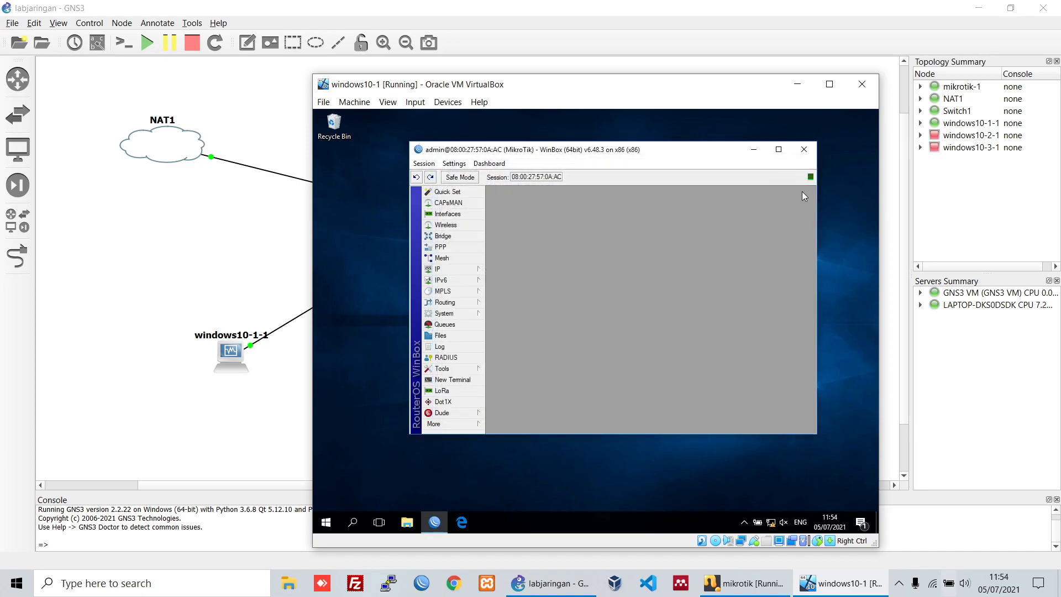
left_click(778, 149)
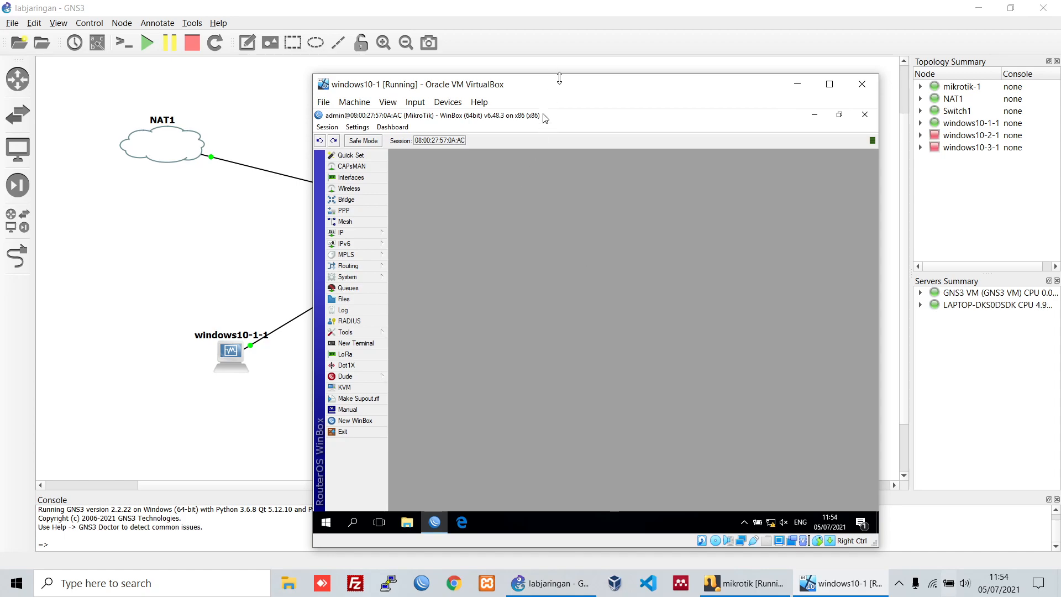
left_click_drag(563, 88, 497, 100)
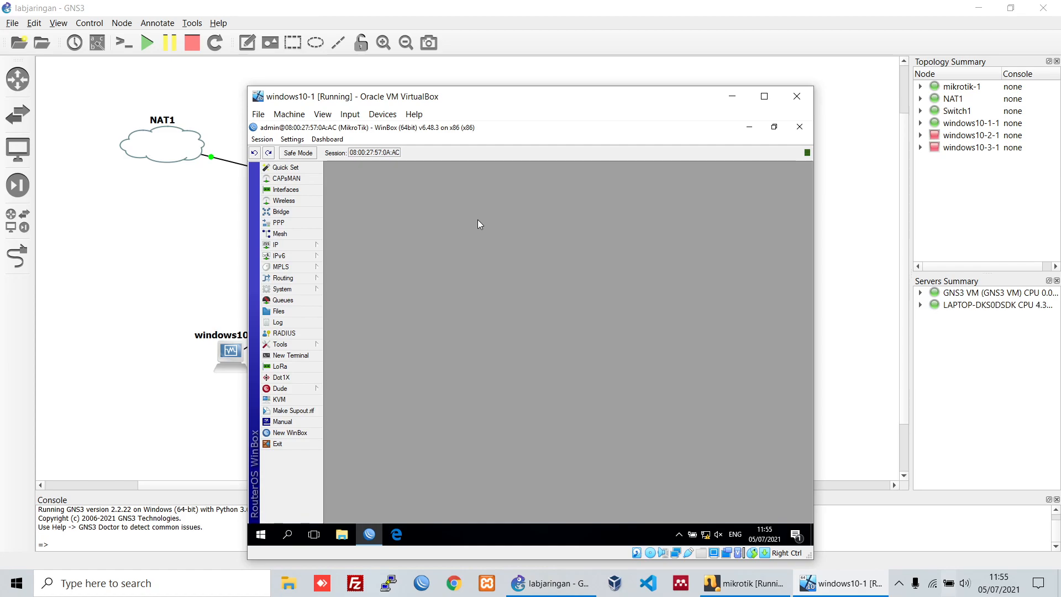
Step: Switch back to the GNS3 topology and examine how the mikrotik-1 router links NAT1, Switch1 and the Windows clients
left_click(195, 253)
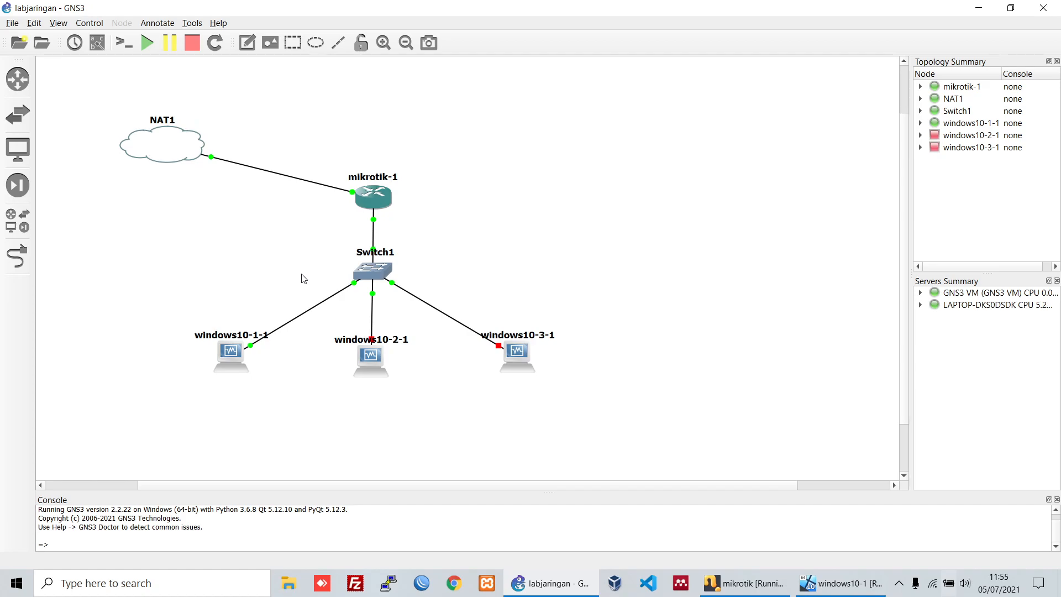
left_click_drag(321, 159, 439, 226)
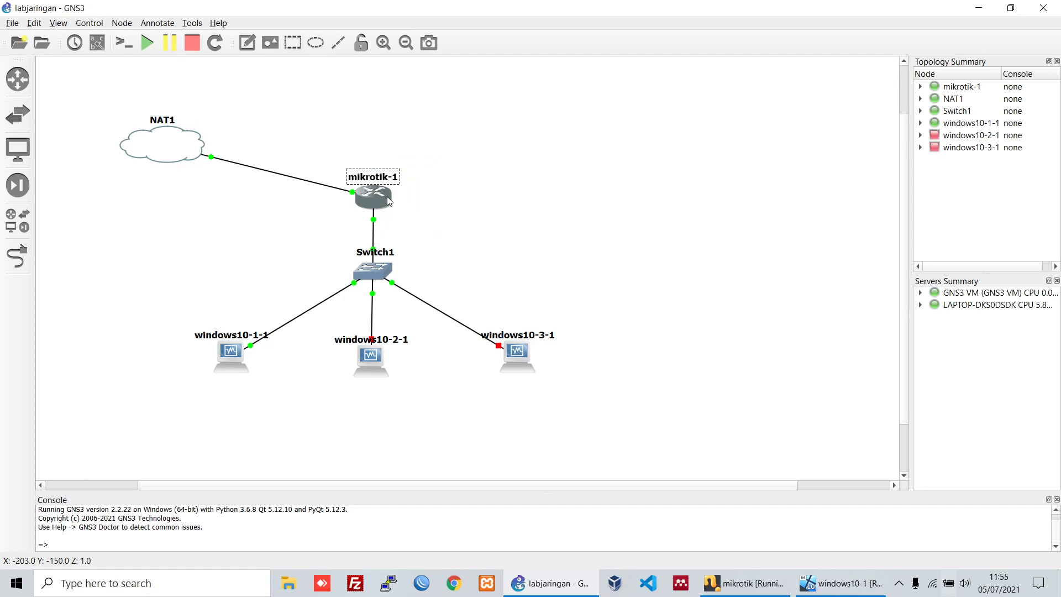
left_click_drag(306, 149, 469, 217)
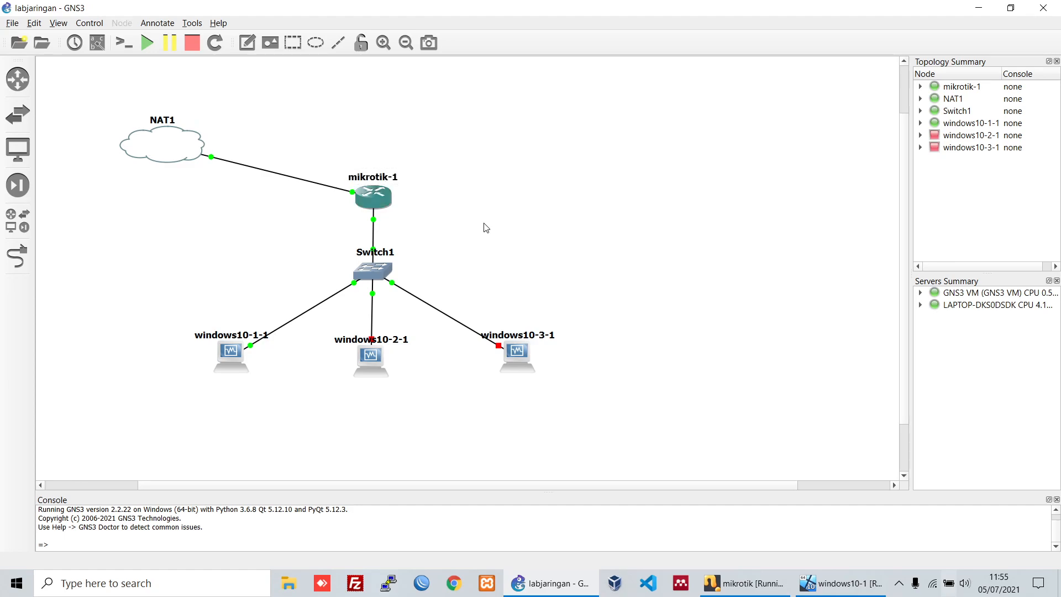
left_click_drag(339, 157, 454, 226)
left_click(293, 248)
left_click_drag(184, 319, 628, 410)
left_click_drag(333, 159, 452, 234)
left_click_drag(330, 158, 474, 242)
Step: Move the mikrotik-1 router higher in the topology and check which ports its Ethernet adapters connect to
mouse_move(375, 199)
left_click_drag(363, 184, 364, 156)
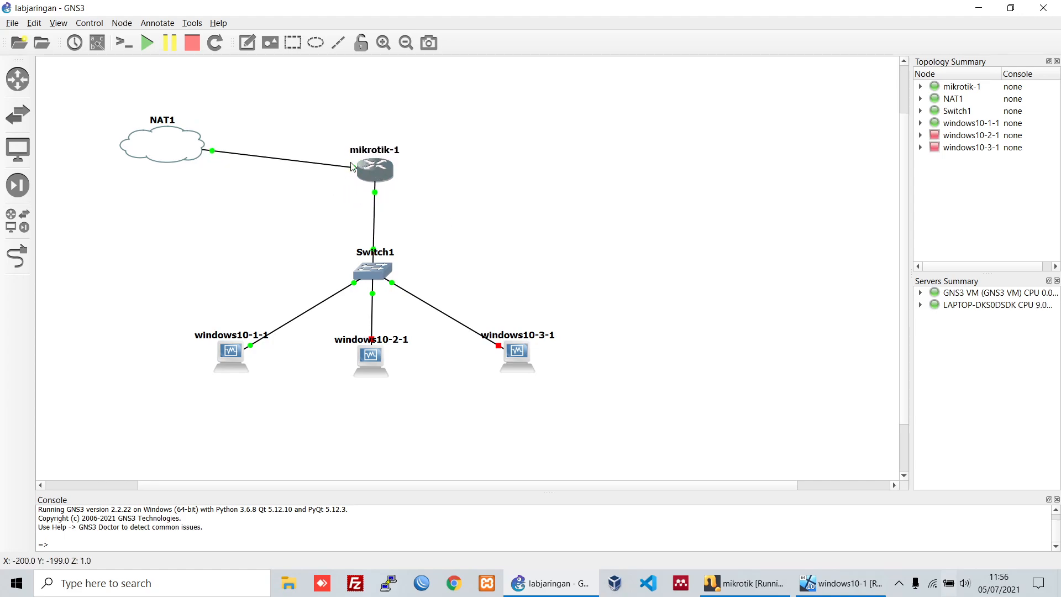
mouse_move(370, 171)
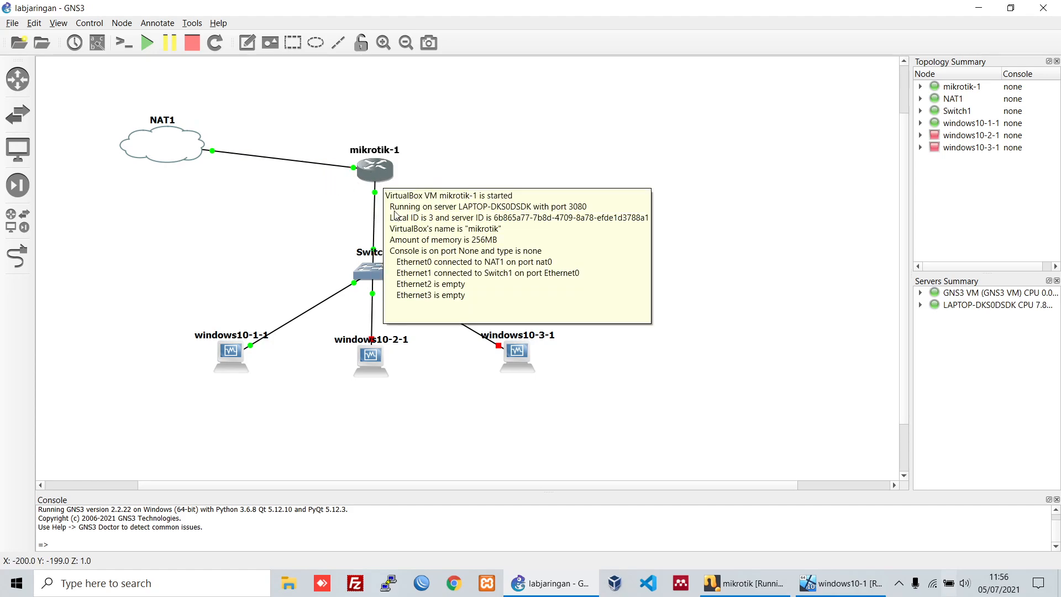
Step: Return to WinBox in the windows10-1 virtual machine and view the router's IP address list
left_click(805, 587)
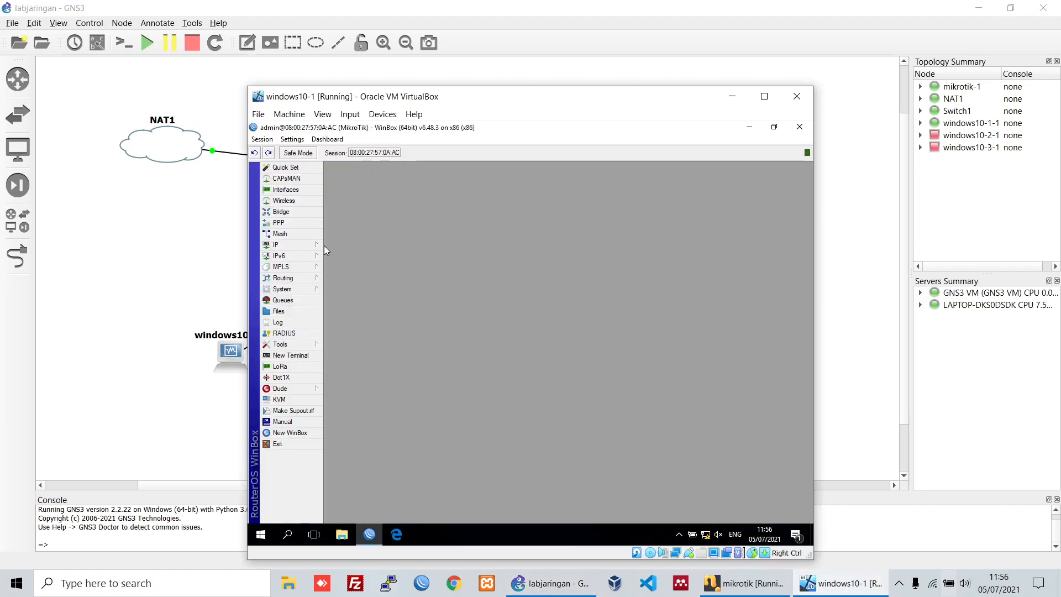
left_click(307, 250)
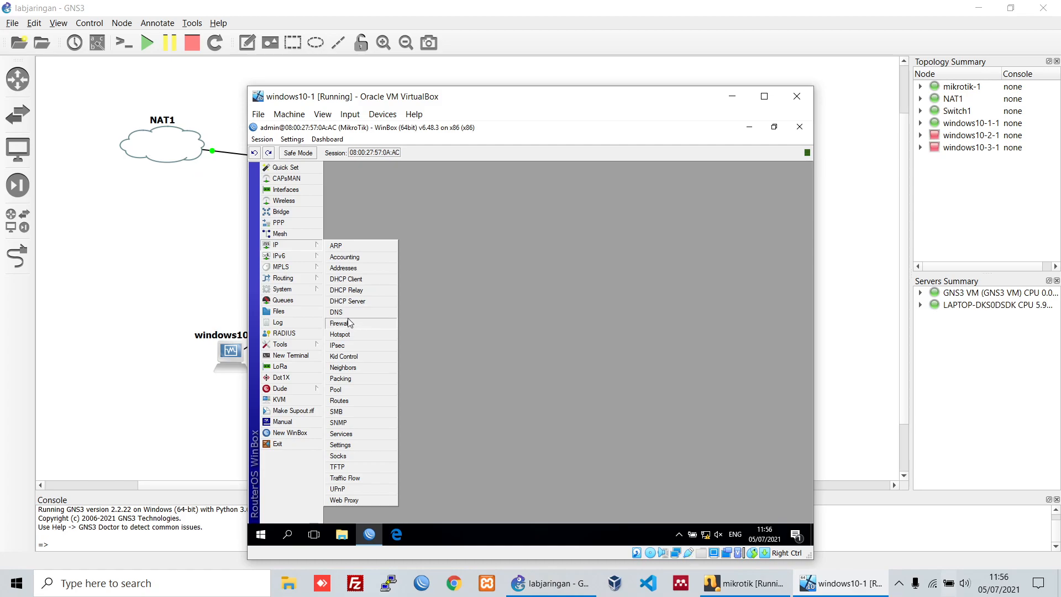
left_click(352, 270)
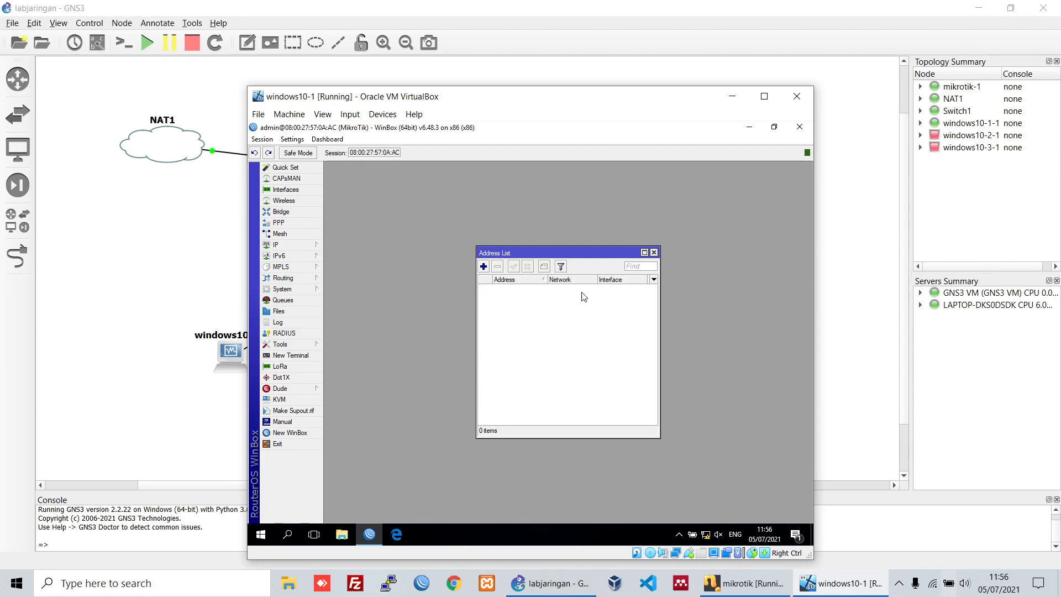
left_click_drag(528, 245, 576, 250)
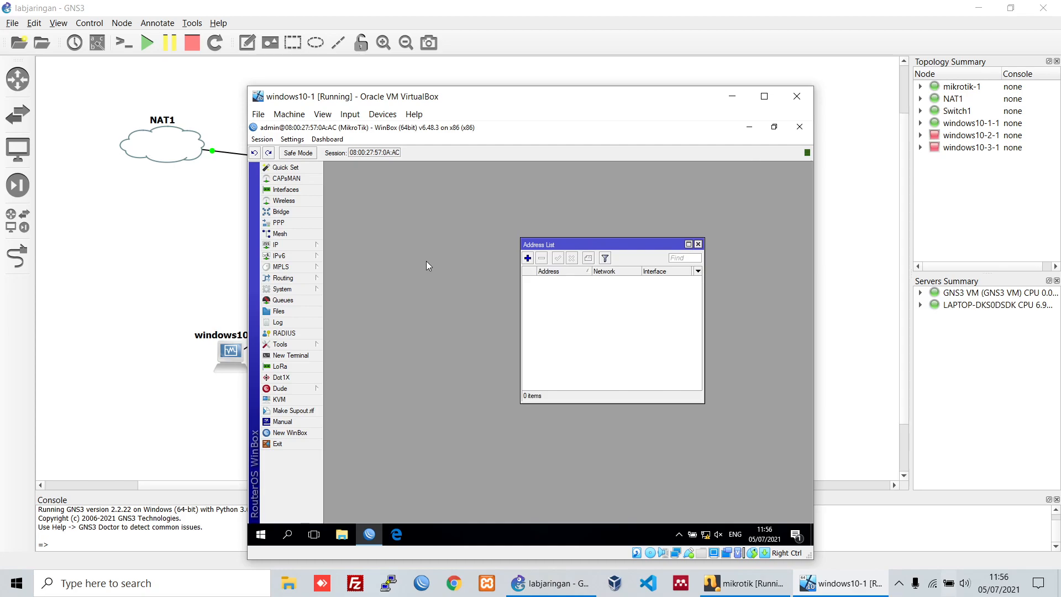
Step: Open the router's DHCP client list and glance at the DHCP client options
left_click(300, 247)
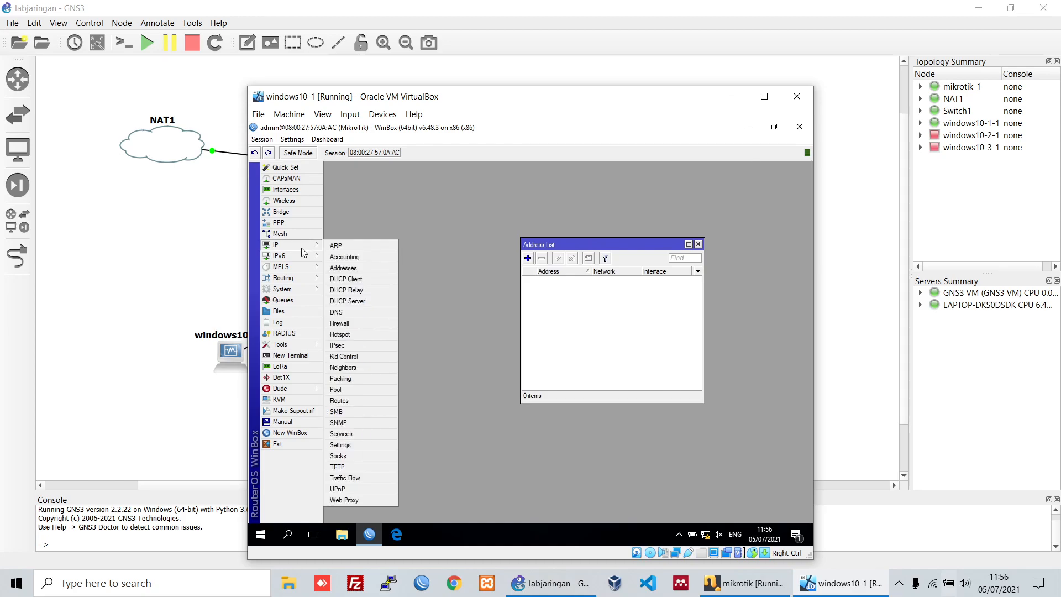
left_click(354, 280)
left_click_drag(491, 192, 482, 248)
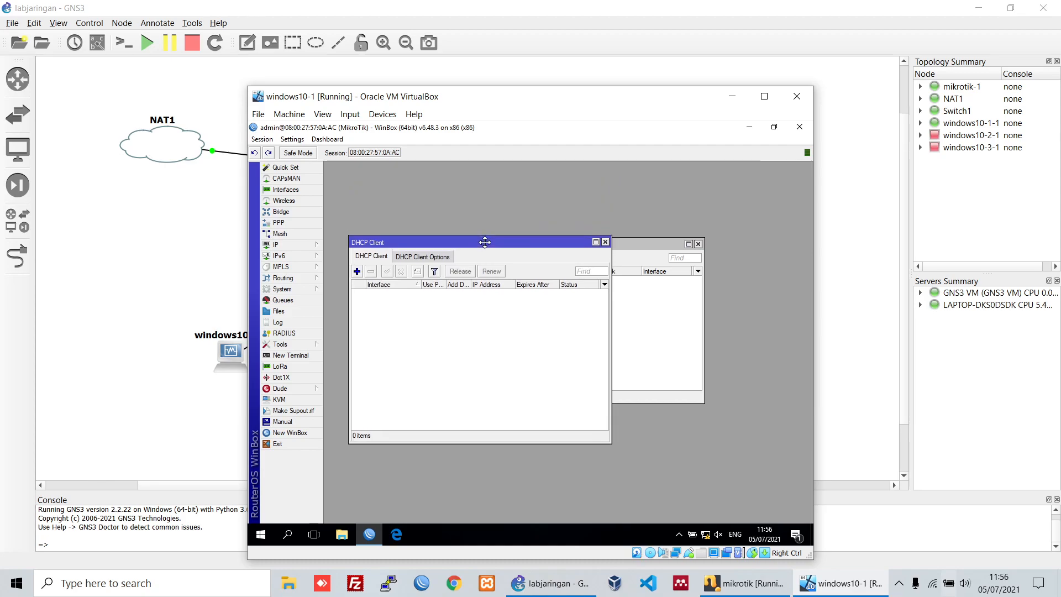
left_click(421, 258)
left_click(389, 259)
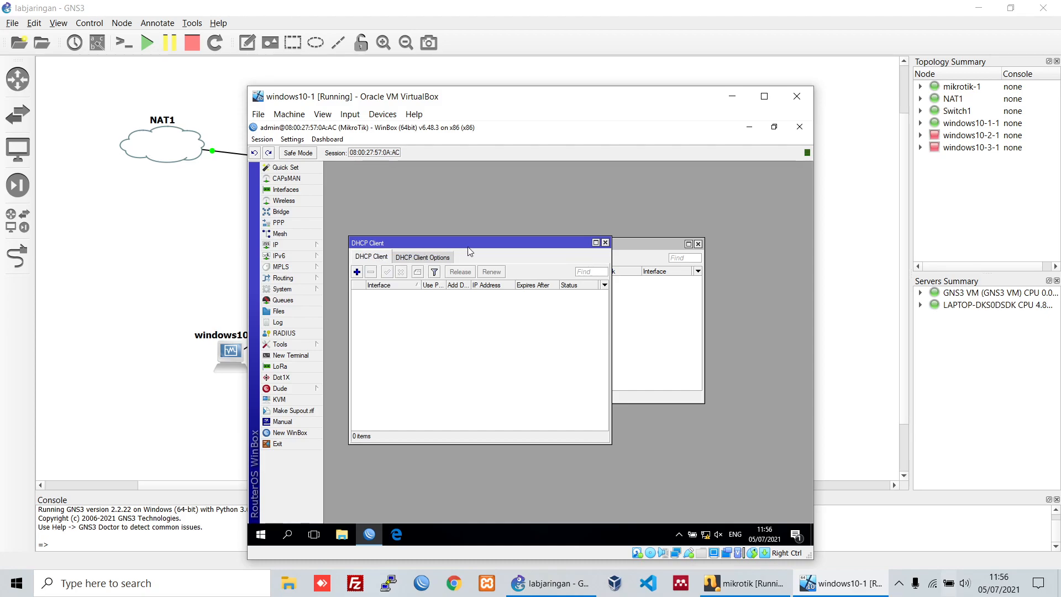
Step: Add a DHCP client on interface ether1 with the default peer DNS, peer NTP and default route settings
left_click(357, 272)
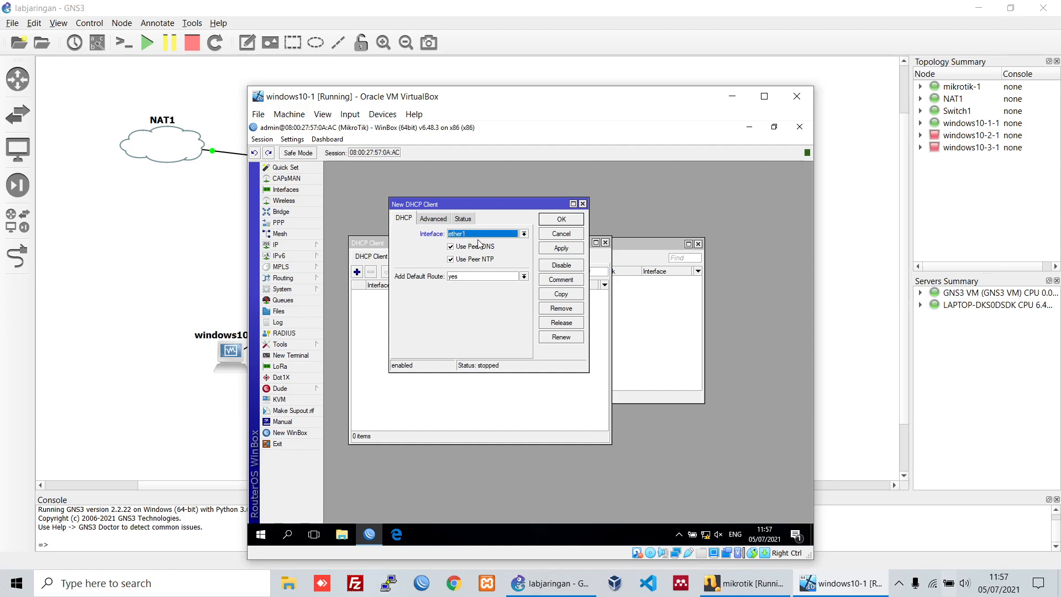
left_click(513, 234)
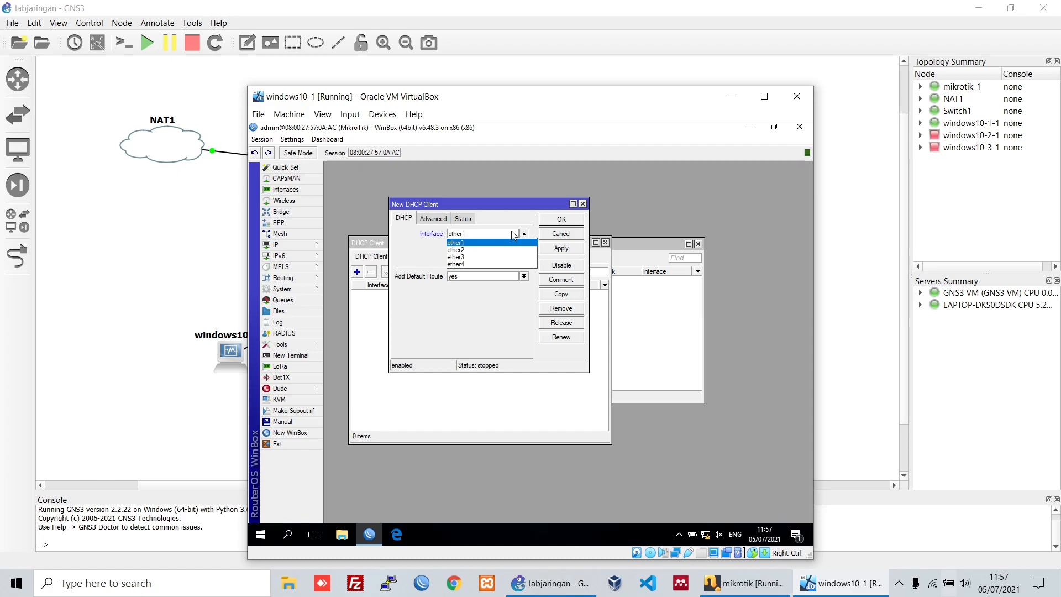
left_click(449, 243)
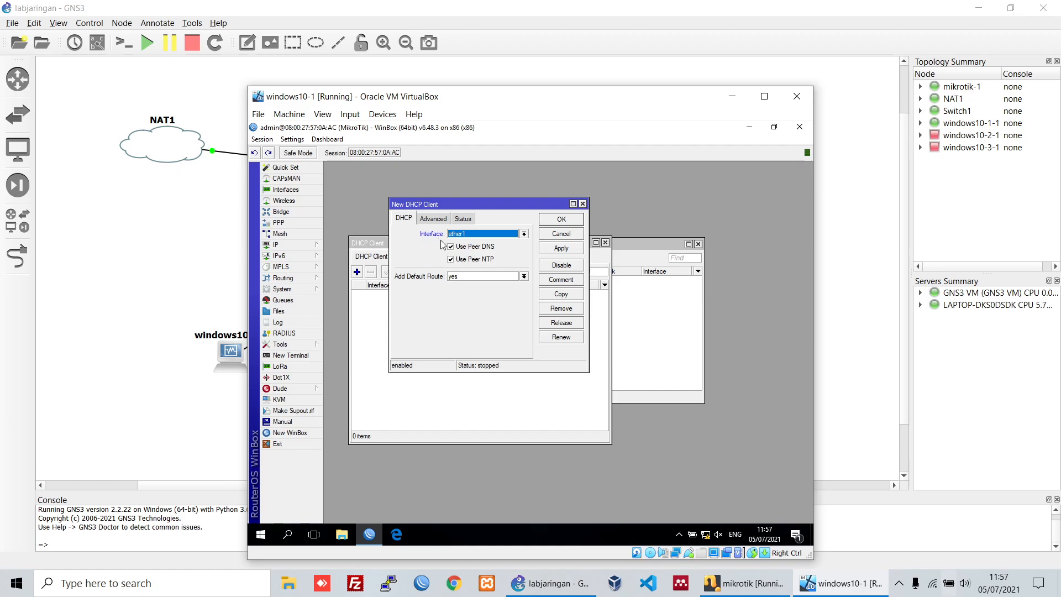
left_click(479, 235)
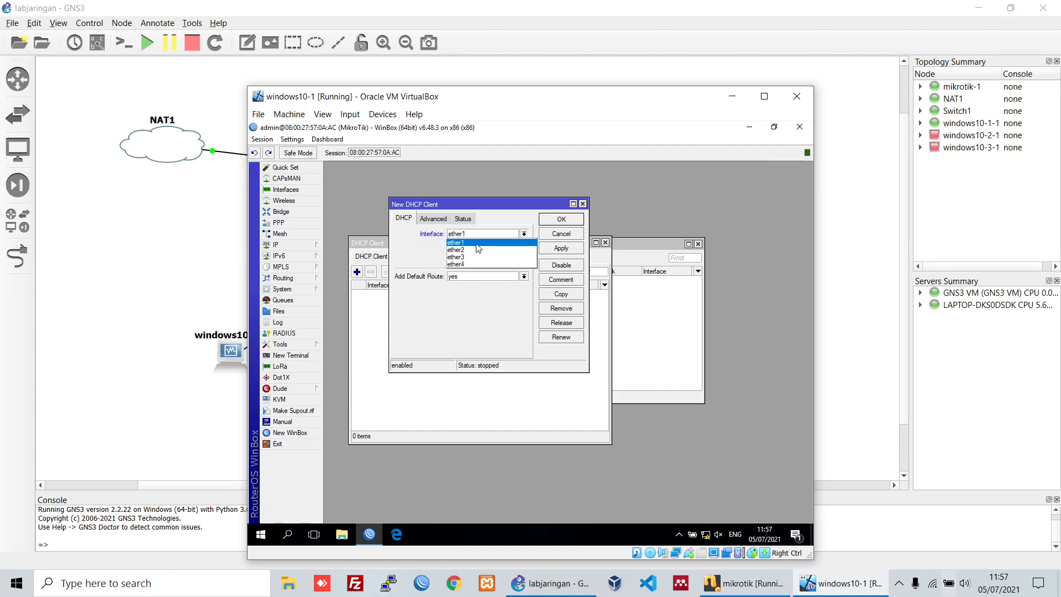
left_click(465, 243)
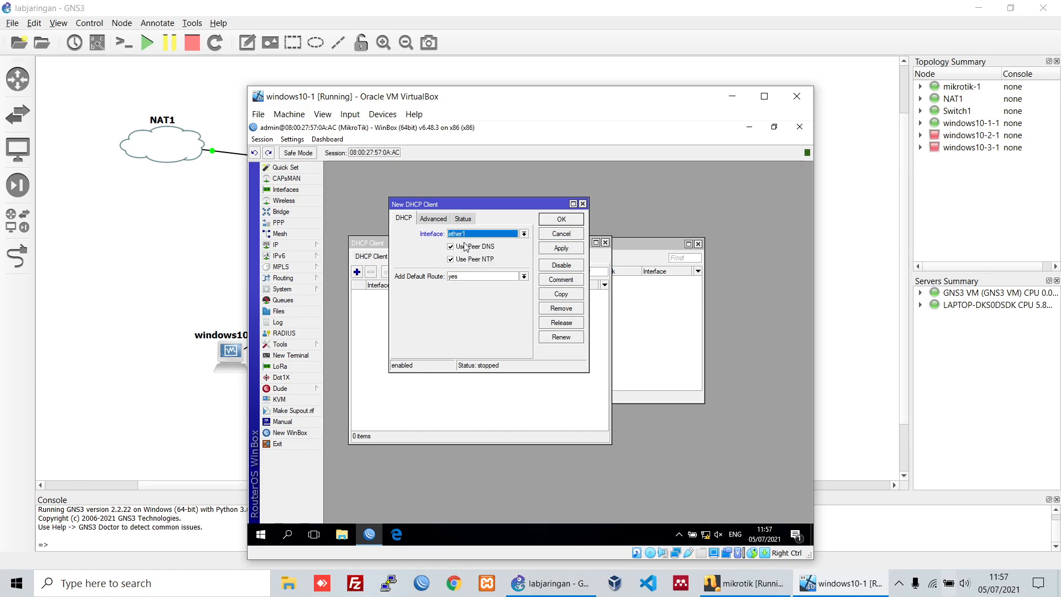
left_click(485, 234)
left_click(485, 233)
left_click(487, 235)
left_click(486, 234)
left_click_drag(467, 209, 491, 194)
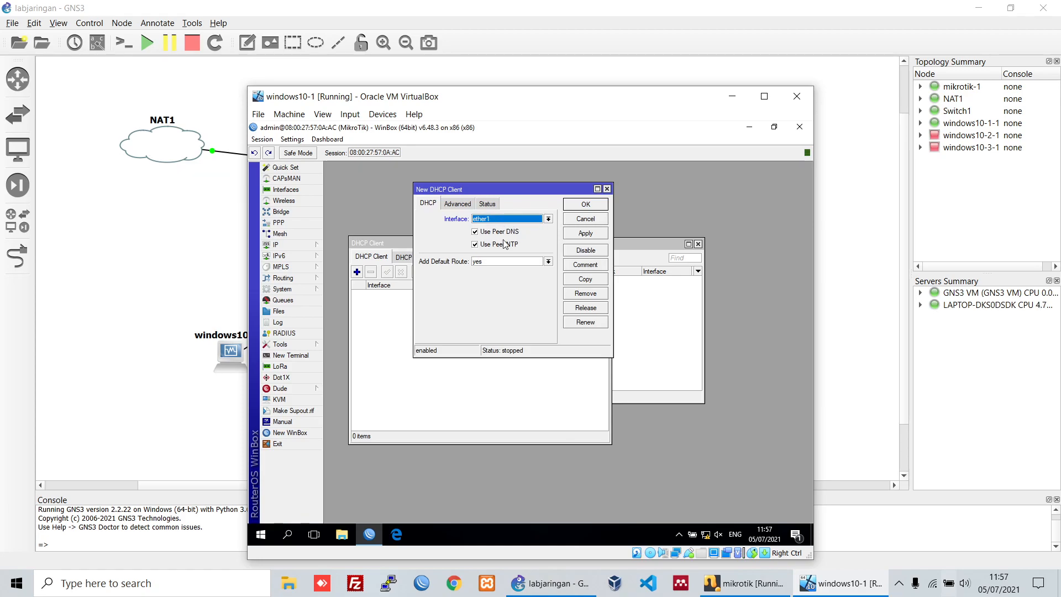
left_click(581, 204)
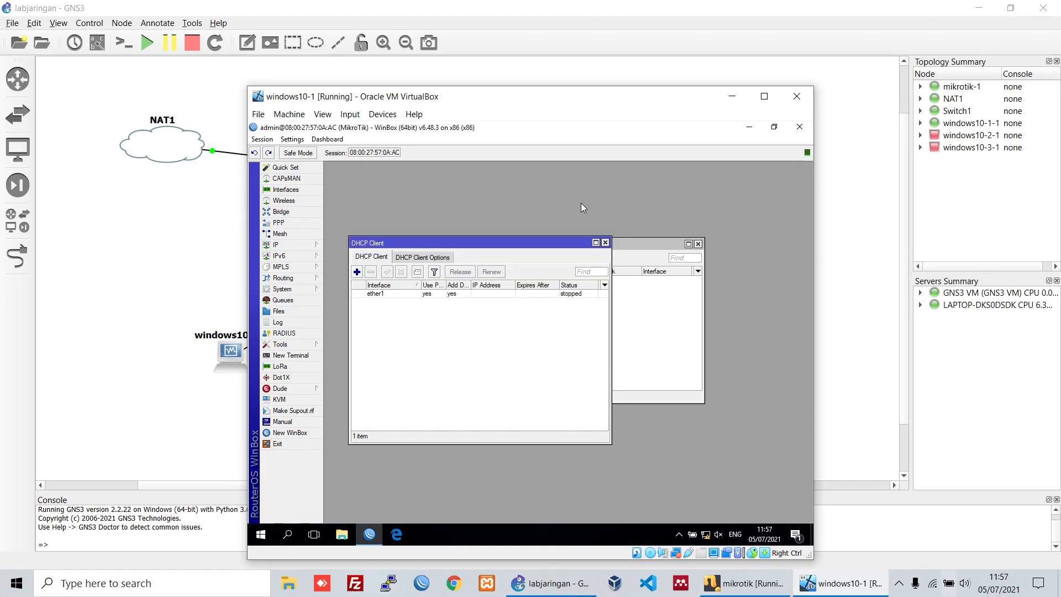
Step: Widen the DHCP client list and its IP Address column to show the full address of the ether1 entry
left_click_drag(610, 293, 722, 301)
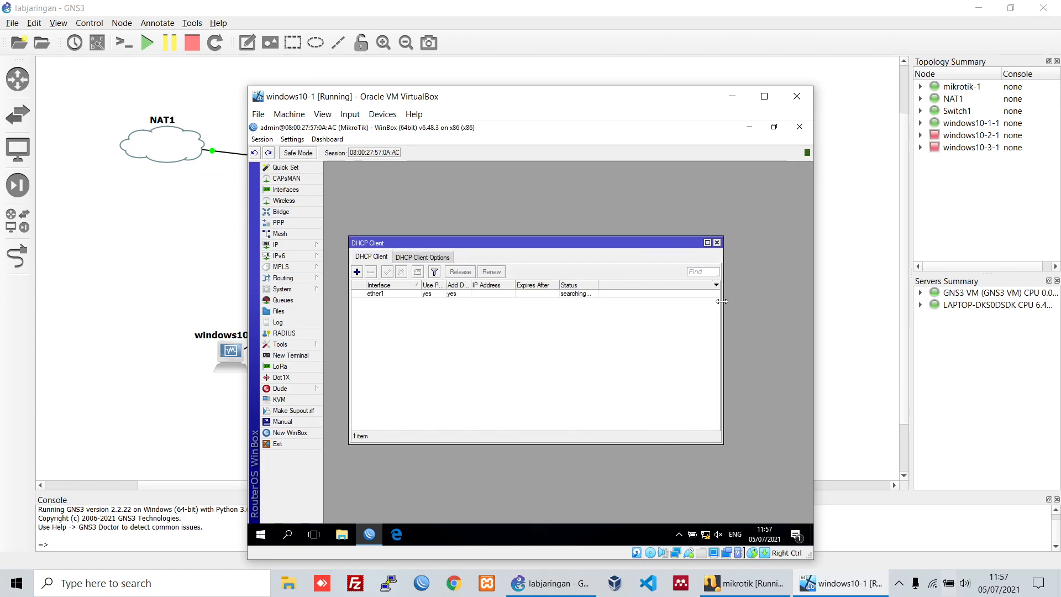
left_click(540, 294)
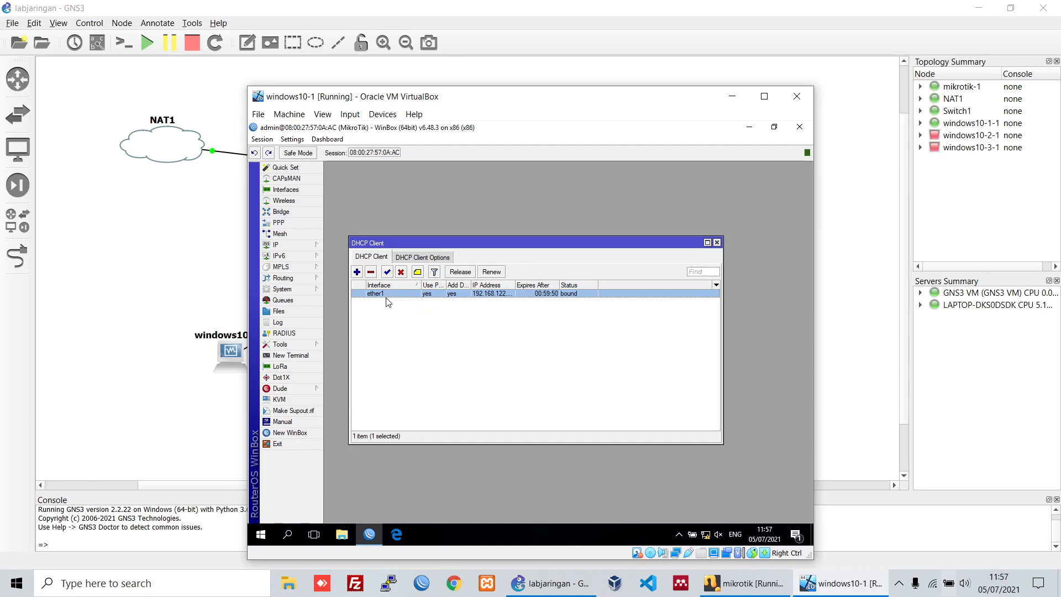
left_click_drag(520, 99, 651, 99)
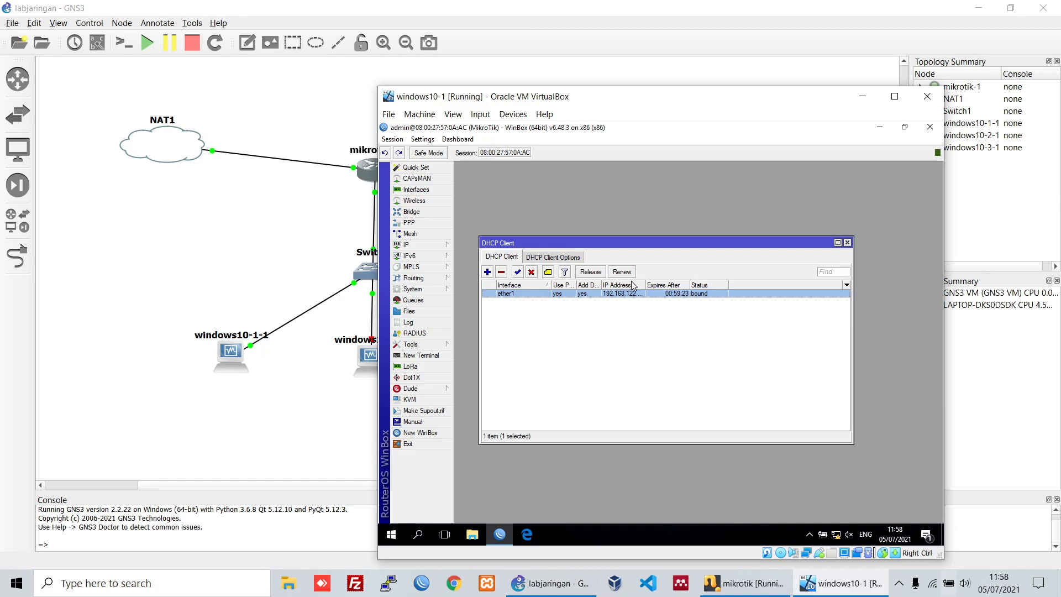
left_click_drag(643, 283, 674, 284)
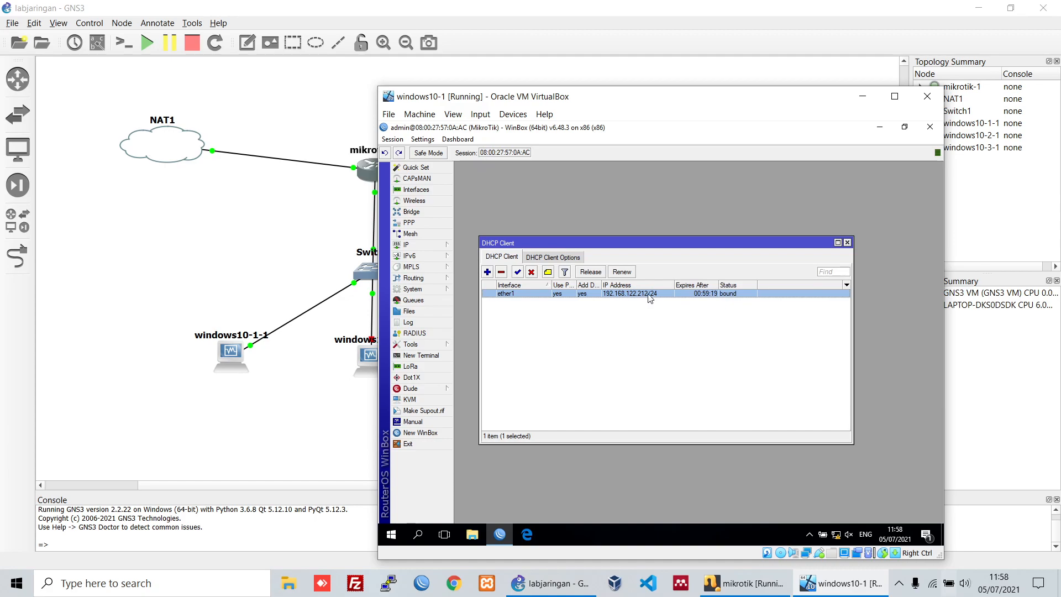
Step: Disable and re-enable the ether1 DHCP client, and narrow the peer DNS column in the list
left_click(531, 273)
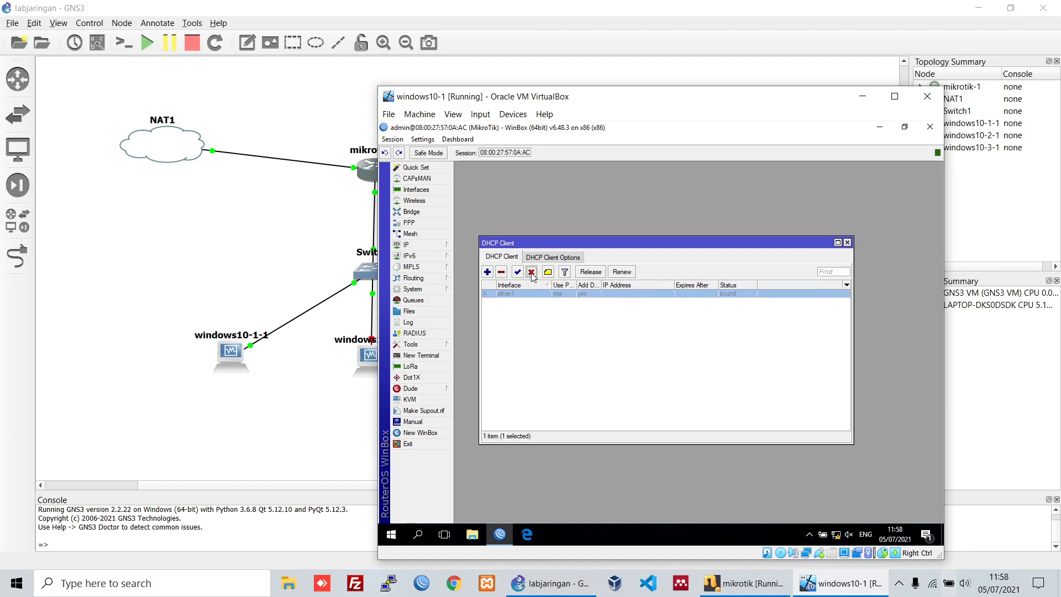
left_click(516, 273)
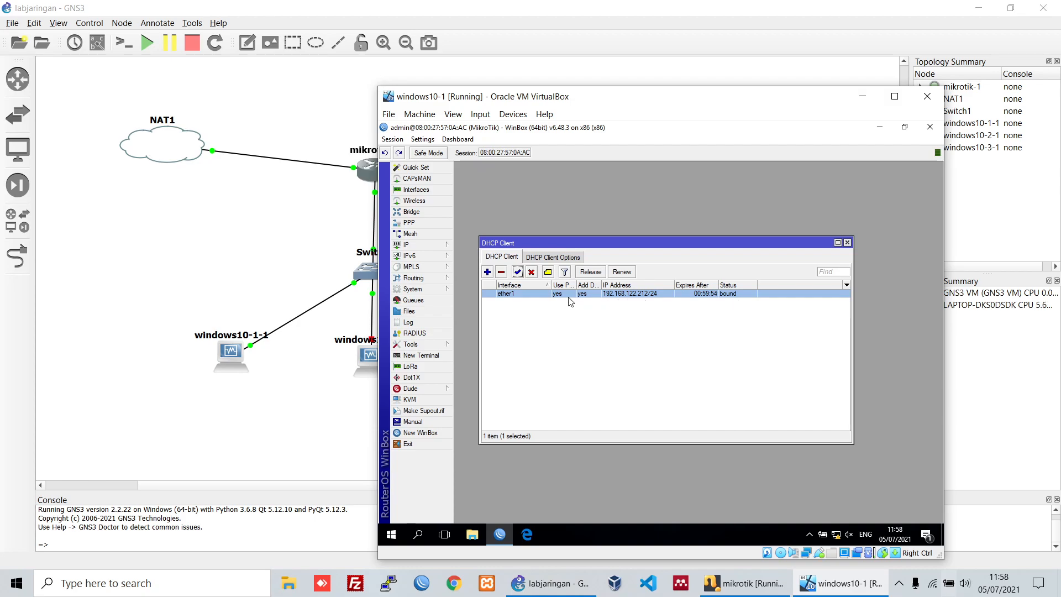
left_click_drag(551, 284, 532, 285)
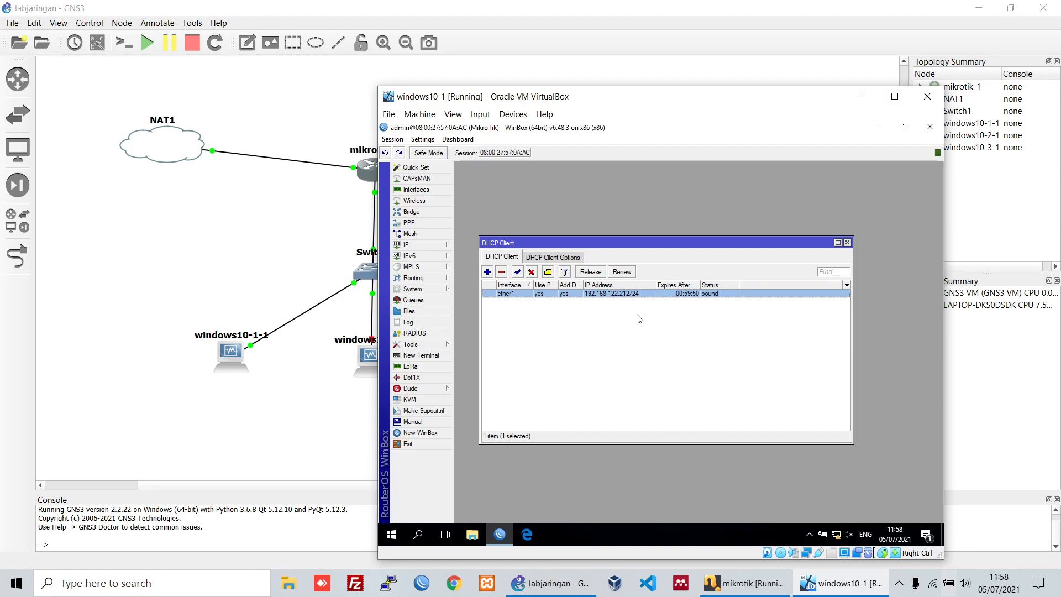
Step: Shorten the DHCP Client window and move it up to free space for the address list
left_click_drag(710, 443, 708, 399)
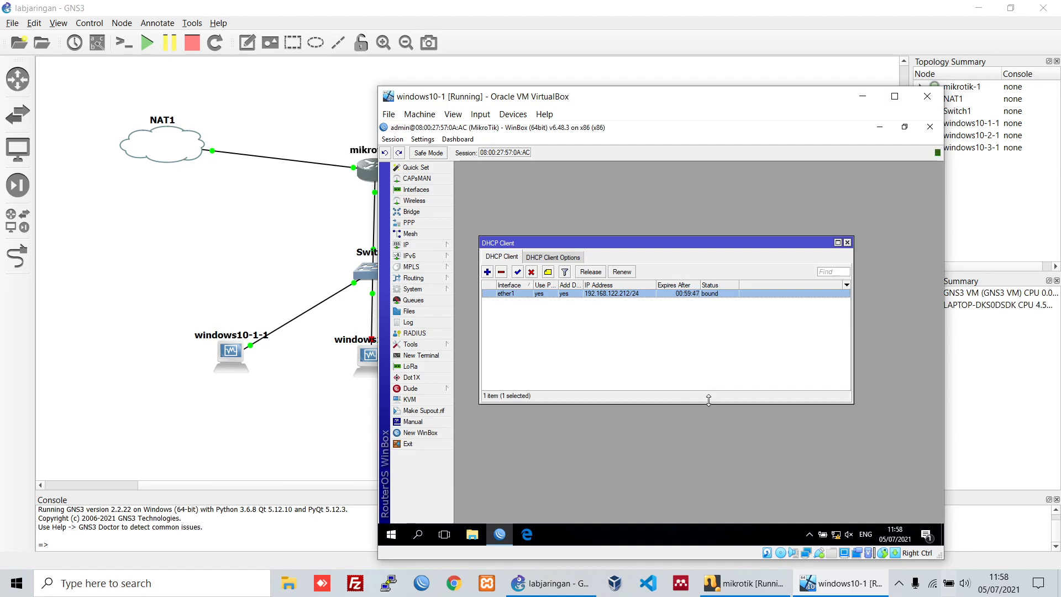
left_click_drag(694, 248, 675, 187)
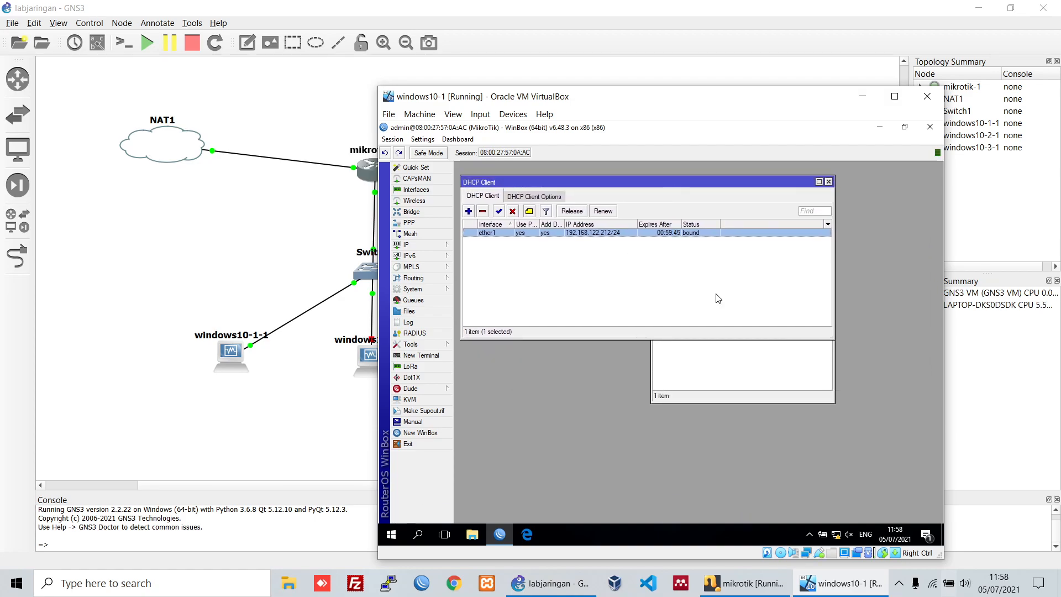
left_click(738, 378)
Step: Open the router's IP address list, place it beside the DHCP client list and widen its Address column to show the full ether1 address
left_click(436, 245)
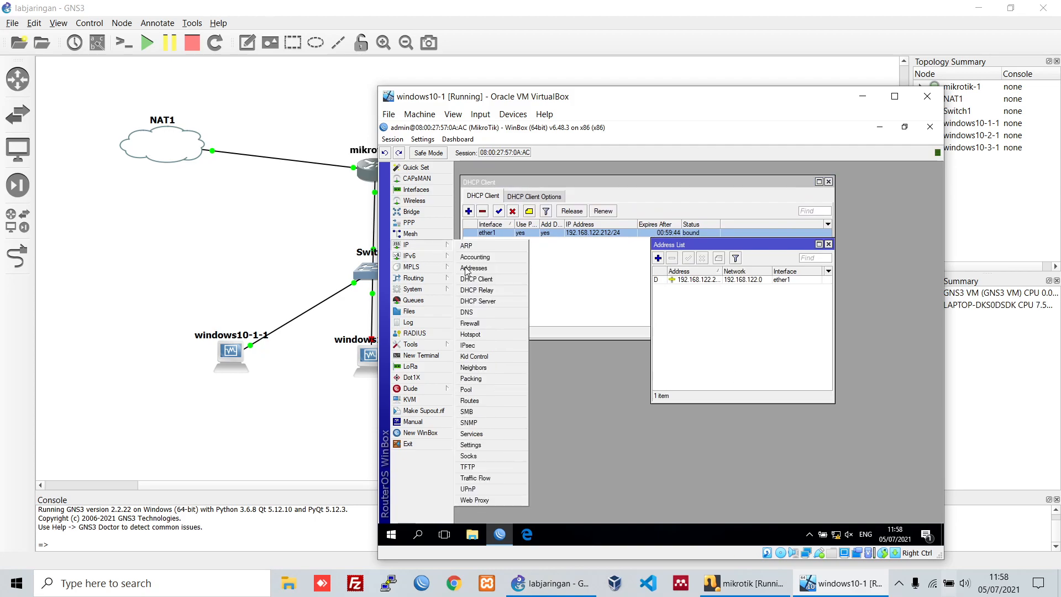
left_click(496, 268)
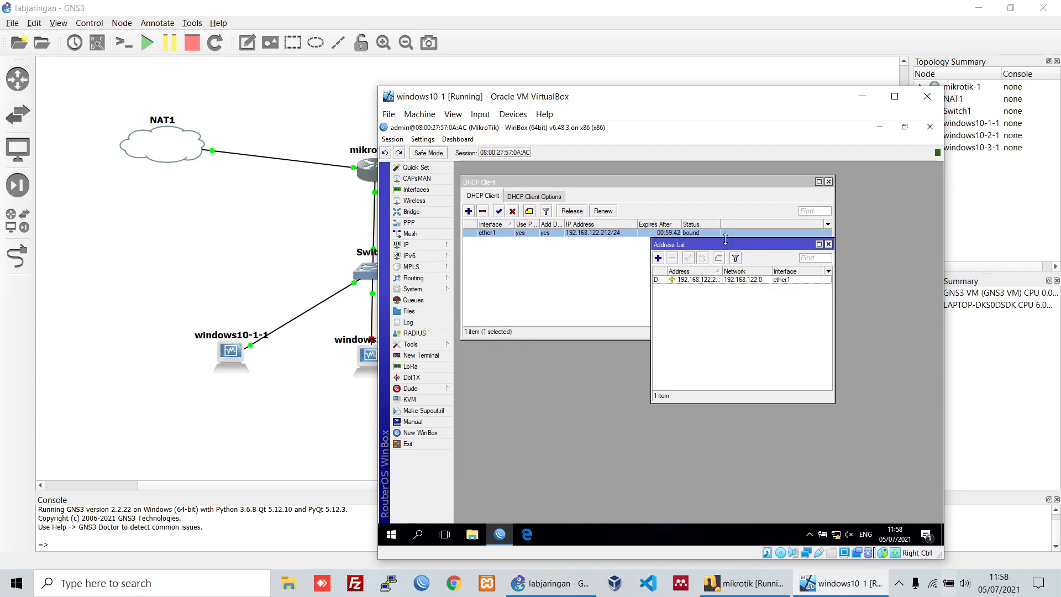
left_click_drag(725, 244, 635, 312)
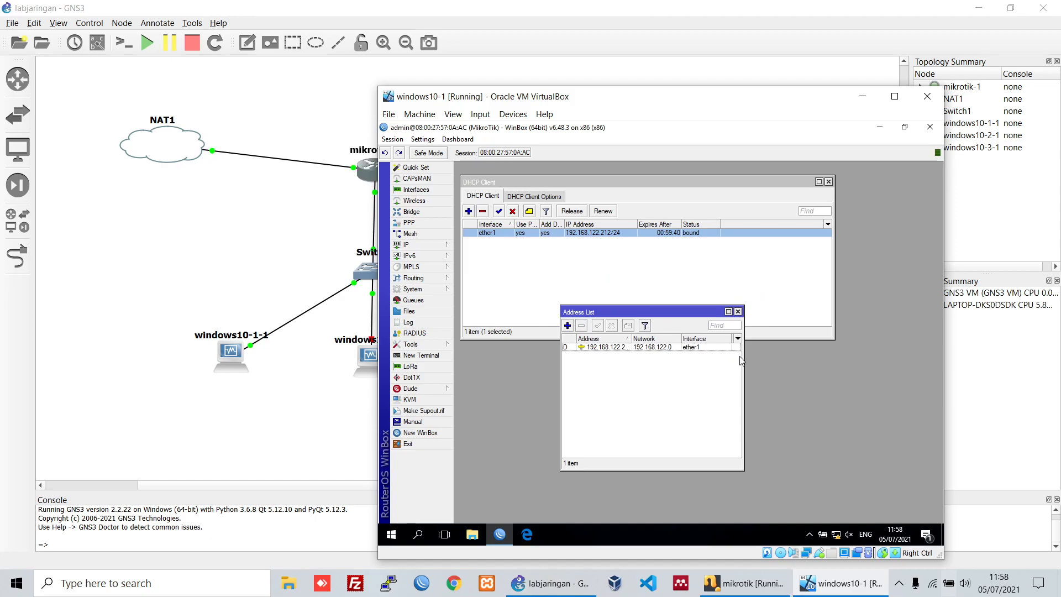
left_click_drag(744, 362, 801, 362)
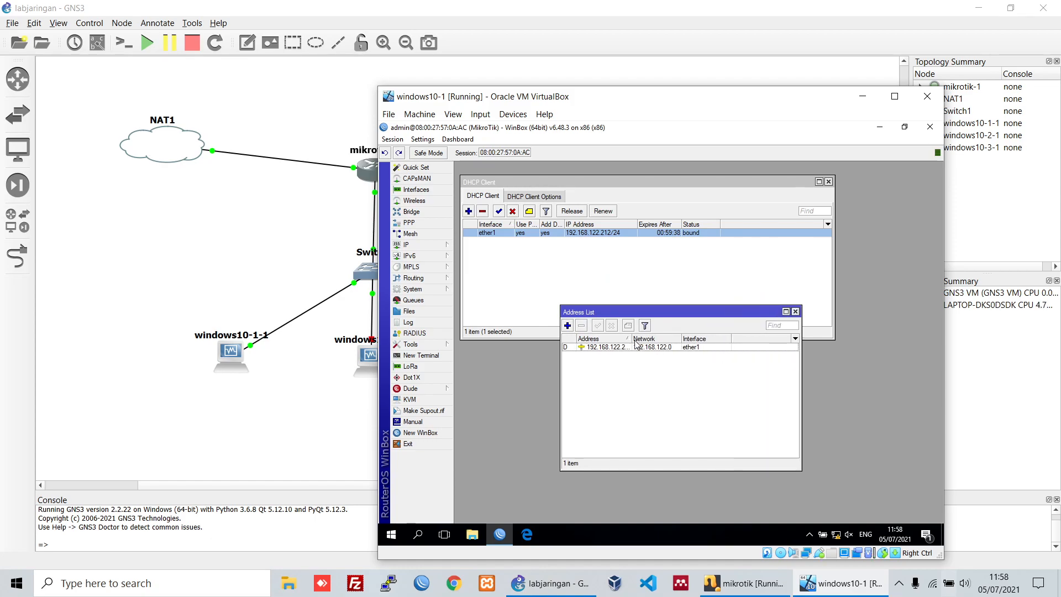
left_click_drag(631, 339, 660, 338)
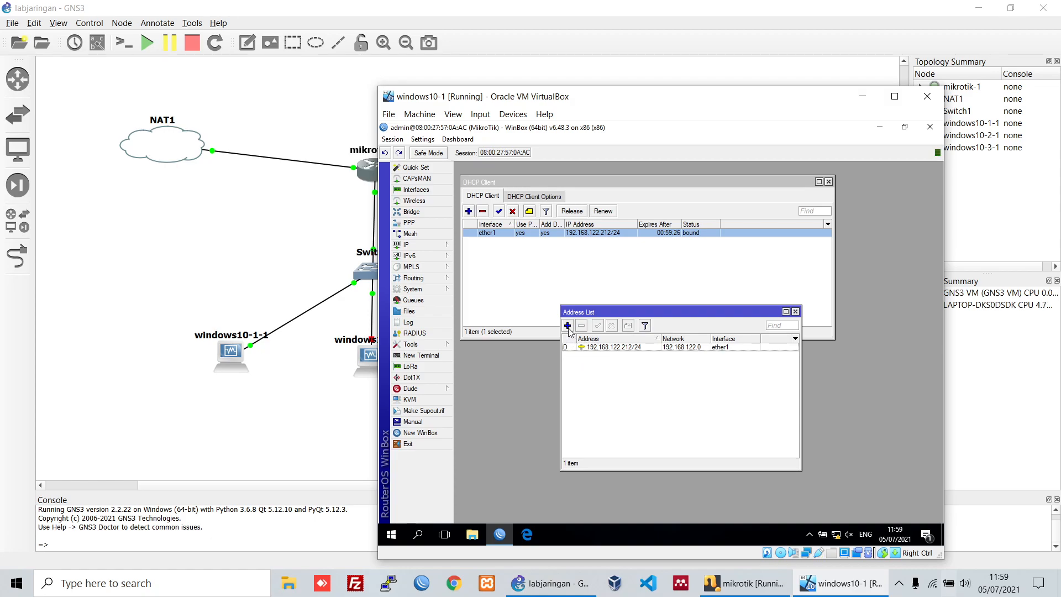
left_click(739, 350)
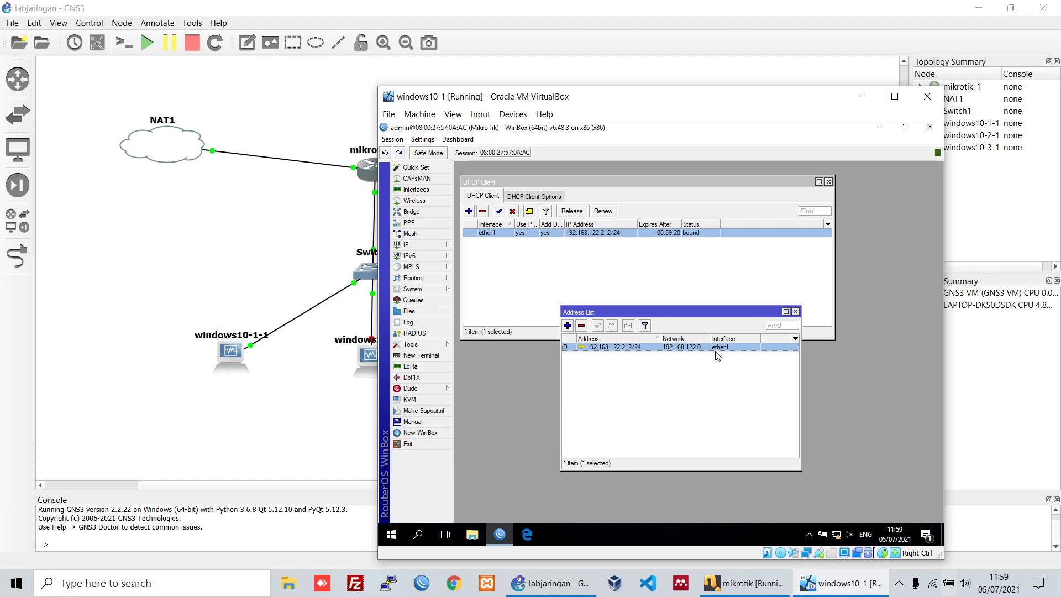
left_click_drag(705, 312, 745, 270)
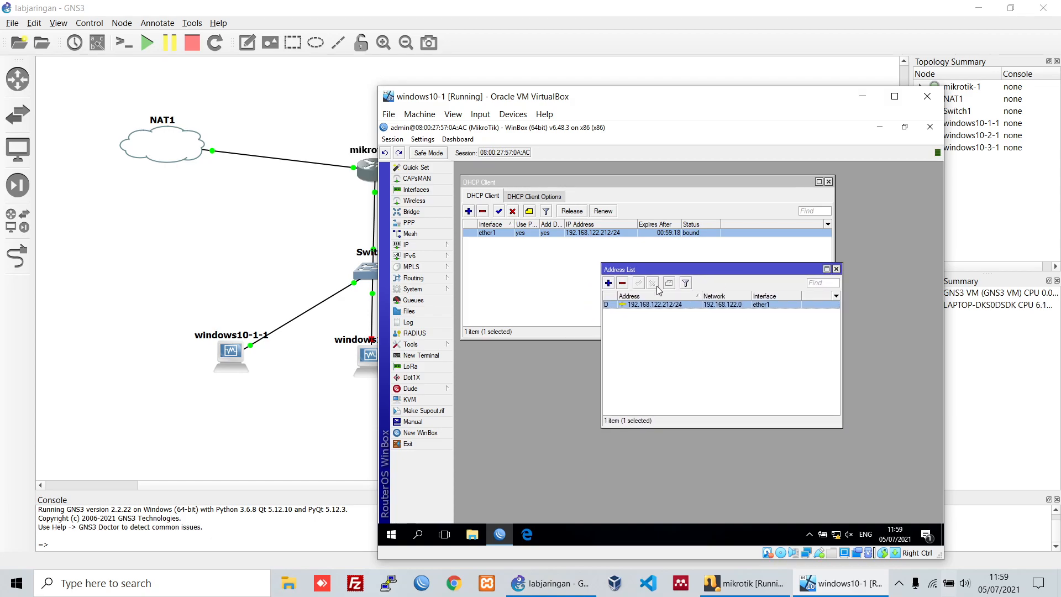
Step: Test the router's internet access by pinging google.com from a new terminal, and close the terminal
left_click(421, 355)
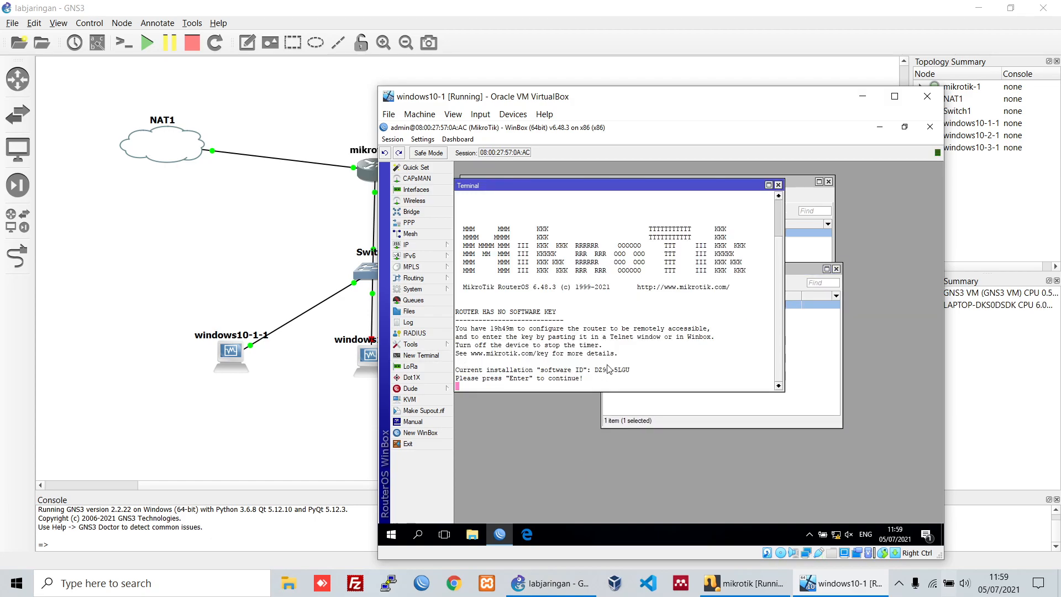
type("p")
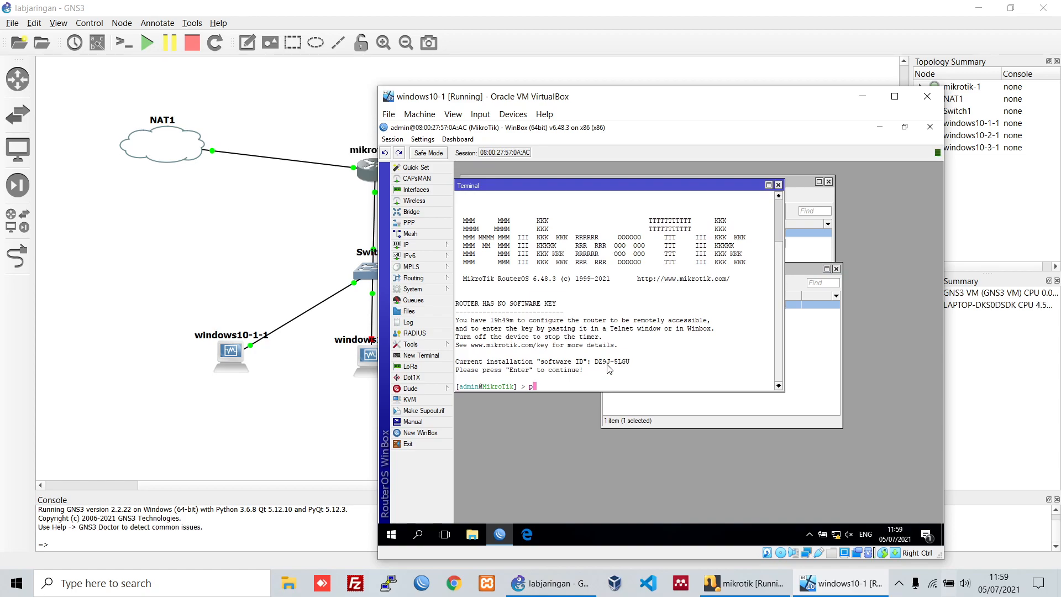
type("ing google.com")
key("Return")
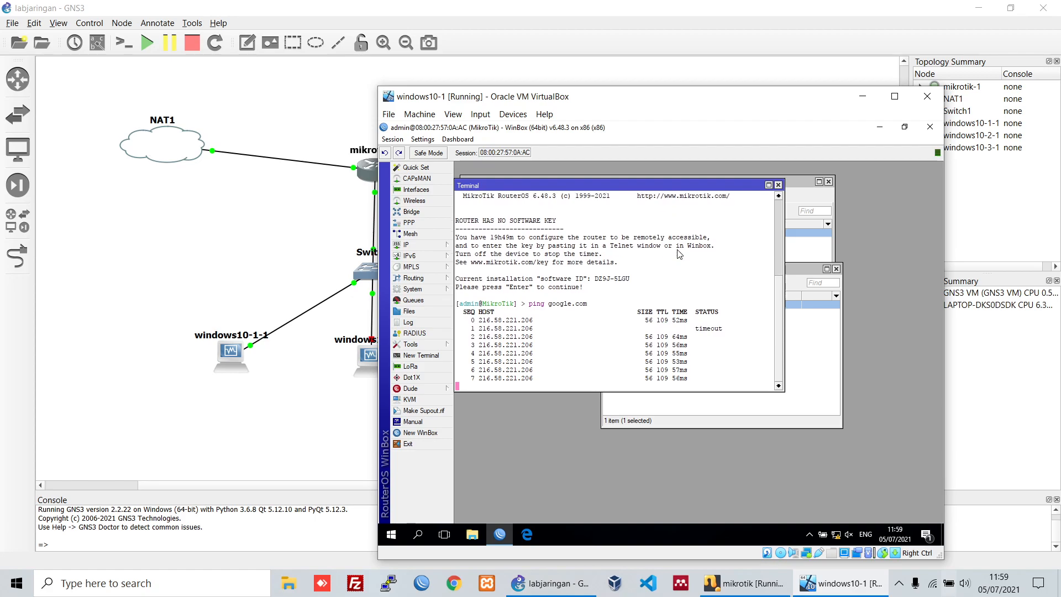
left_click(778, 184)
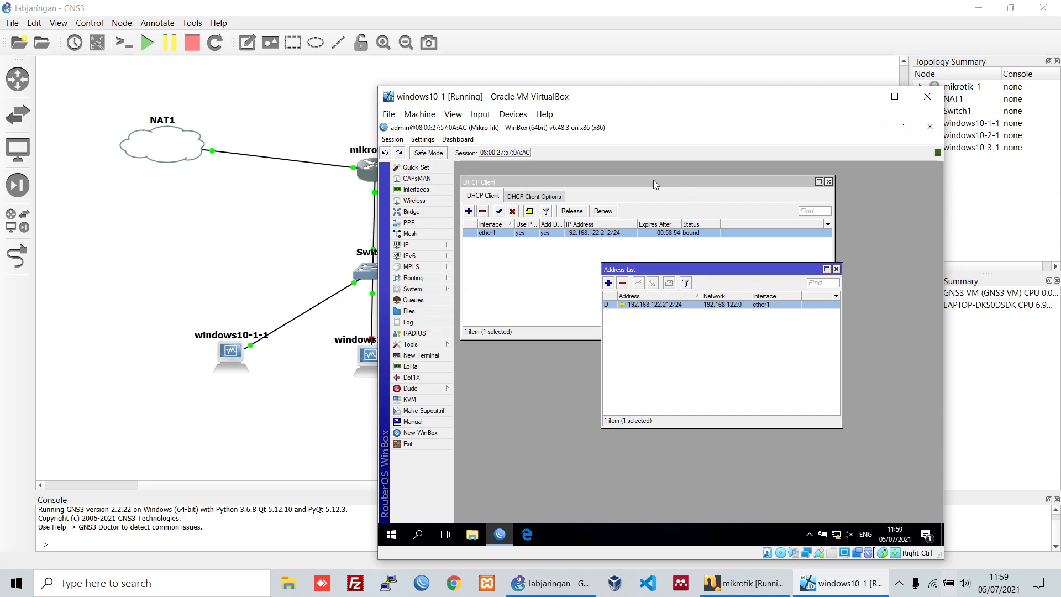
mouse_move(569, 102)
left_mouse_down()
mouse_move(523, 98)
mouse_move(562, 98)
left_mouse_up()
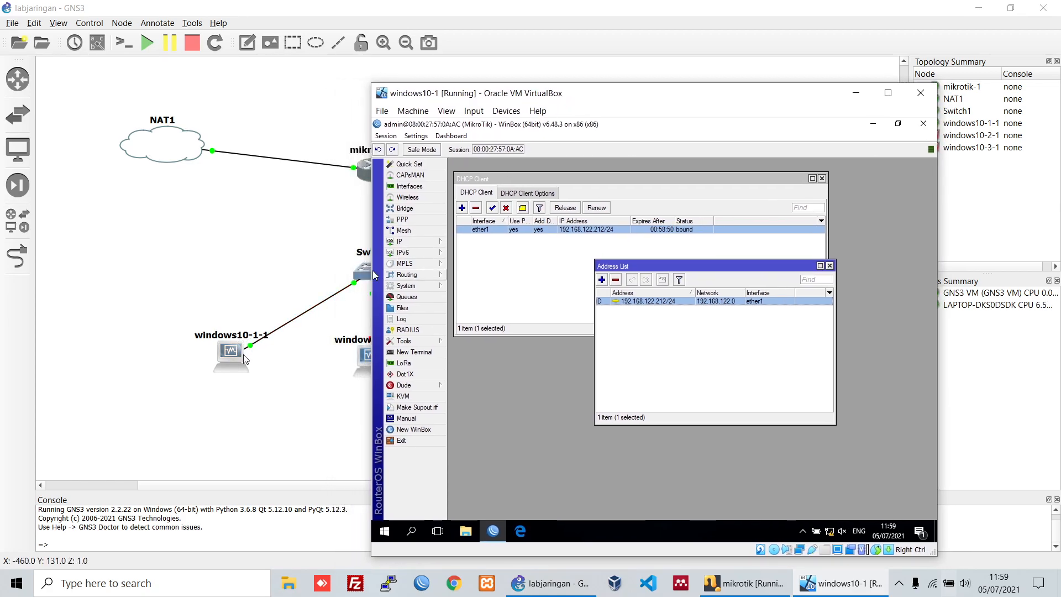
left_click(257, 302)
left_click_drag(173, 293, 584, 401)
left_click(840, 581)
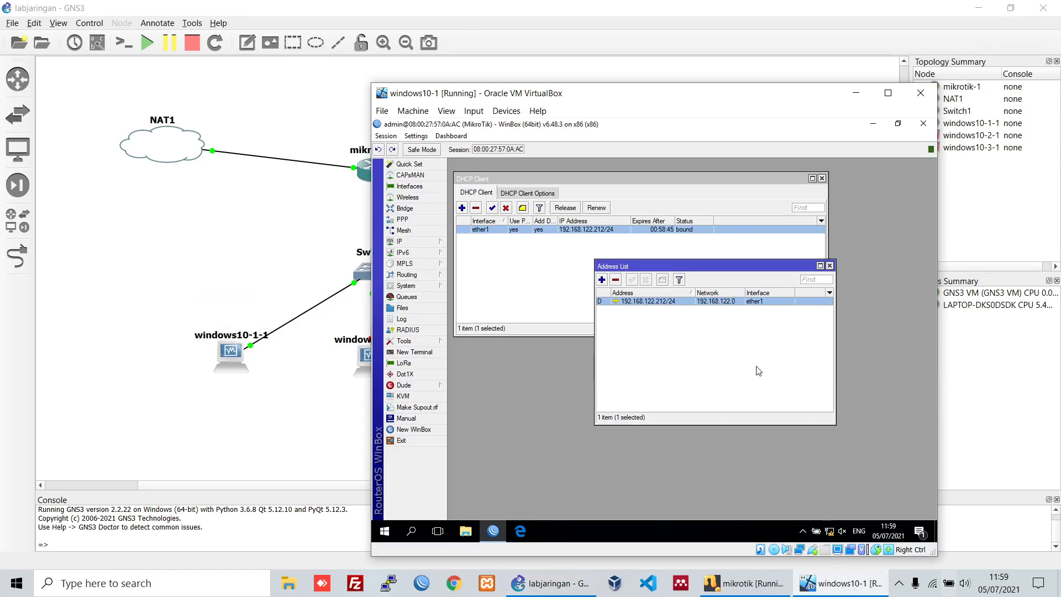
Step: Ping google.com from the Command Prompt of the windows10-1 machine, move the prompt window aside and minimize it
left_click(411, 531)
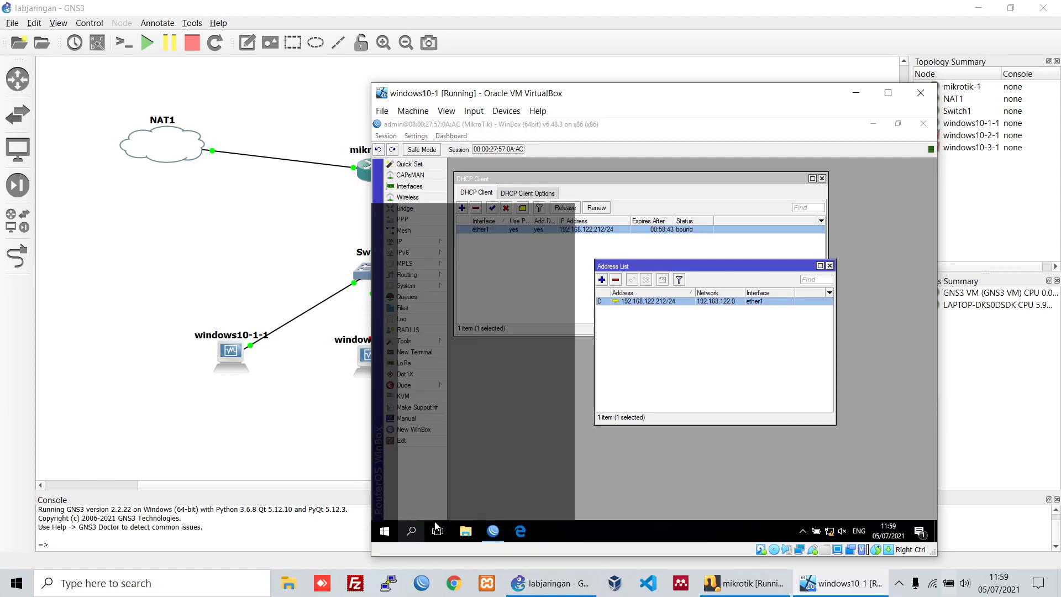
type("cmd")
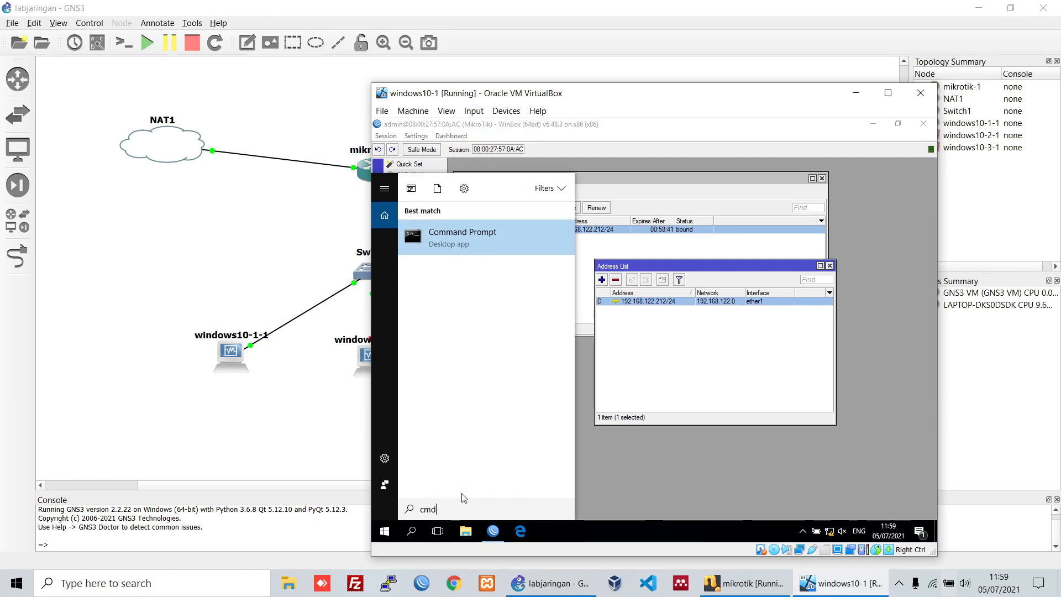
key("Return")
type("ping google.com")
key("Return")
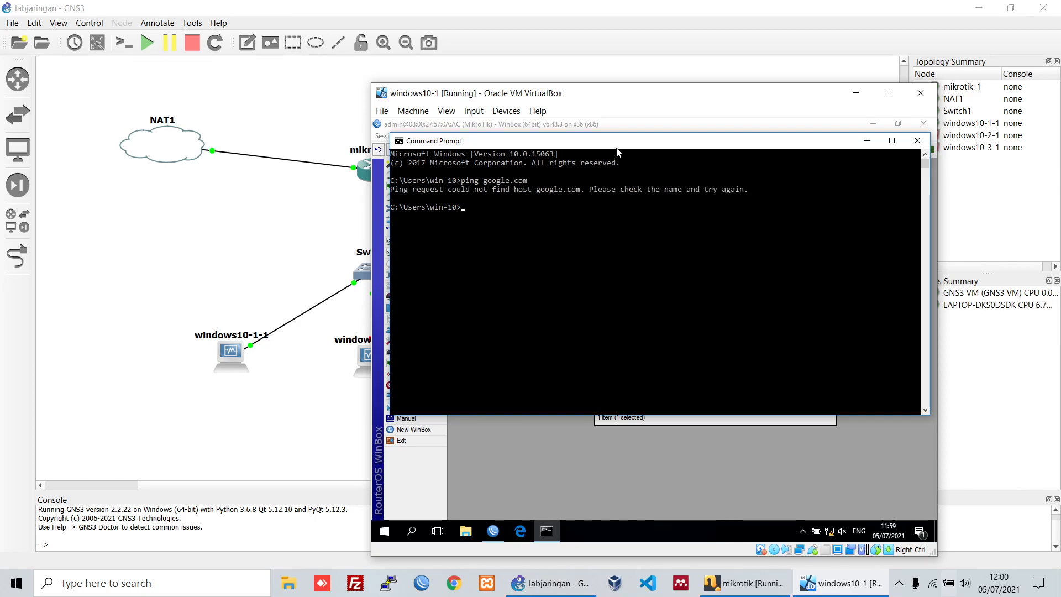
left_click_drag(617, 152, 641, 214)
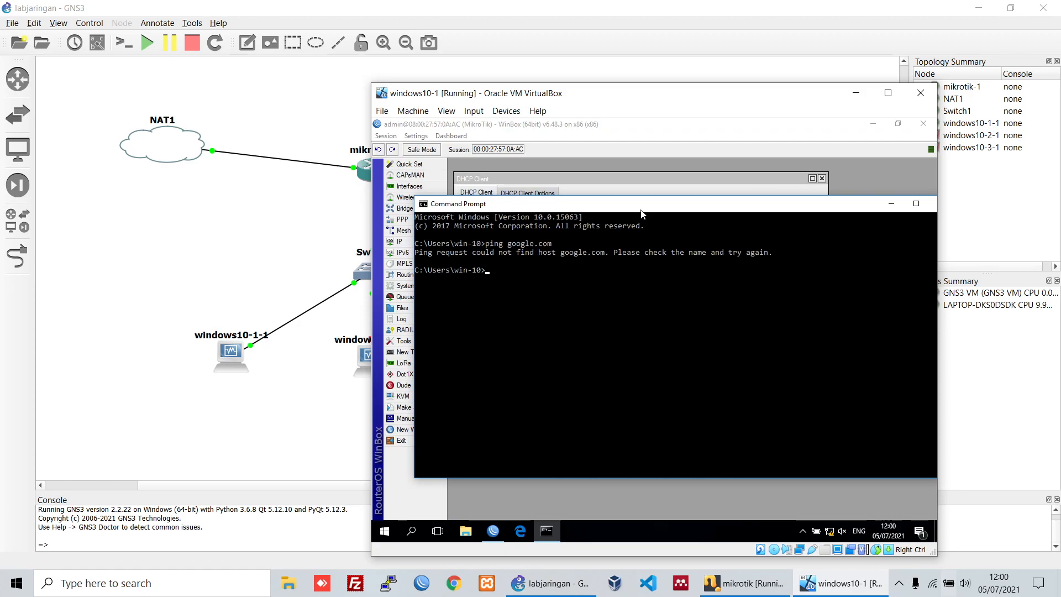
mouse_move(828, 534)
left_click(890, 203)
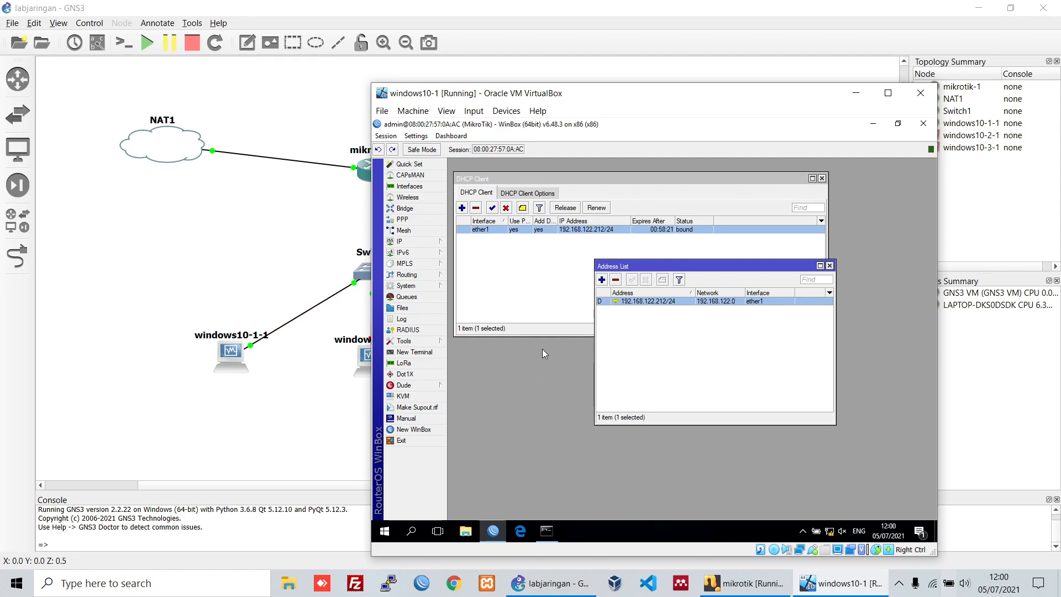
Step: Switch to the GNS3 topology and examine the three Windows clients connected to Switch1
left_click(259, 406)
left_click_drag(179, 328, 564, 408)
left_click(565, 415)
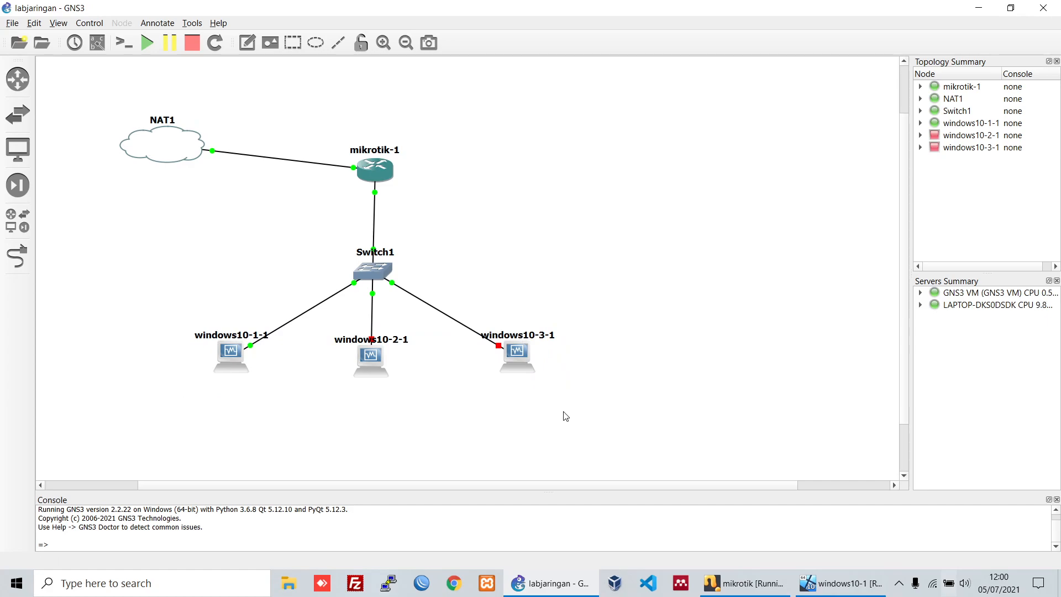
left_click_drag(168, 302, 282, 382)
left_click_drag(315, 323, 335, 341)
left_click_drag(455, 303, 565, 393)
left_click_drag(169, 314, 249, 378)
left_click_drag(320, 332, 418, 382)
left_click_drag(472, 300, 598, 396)
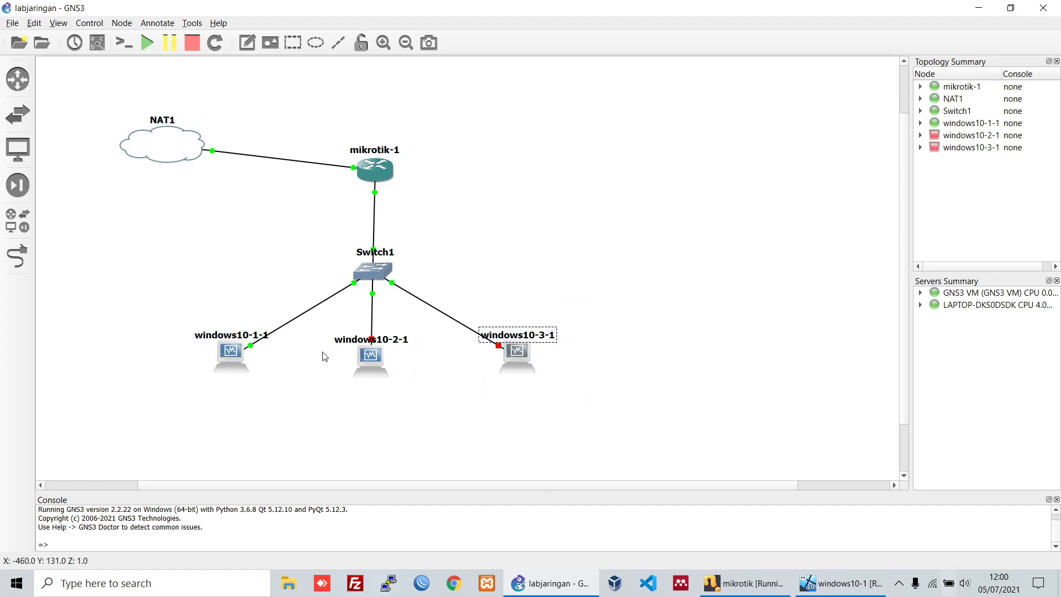
mouse_move(502, 355)
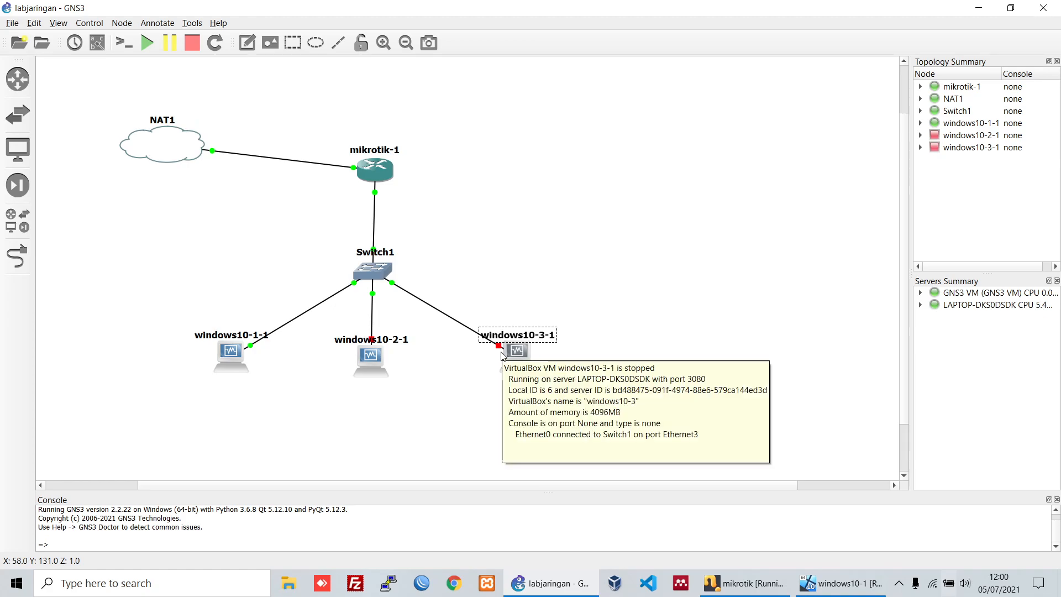
Step: Move the windows10-1-1 and windows10-3-1 nodes slightly up in the topology, leaving nothing selected
left_click_drag(226, 347, 236, 339)
left_click(293, 372)
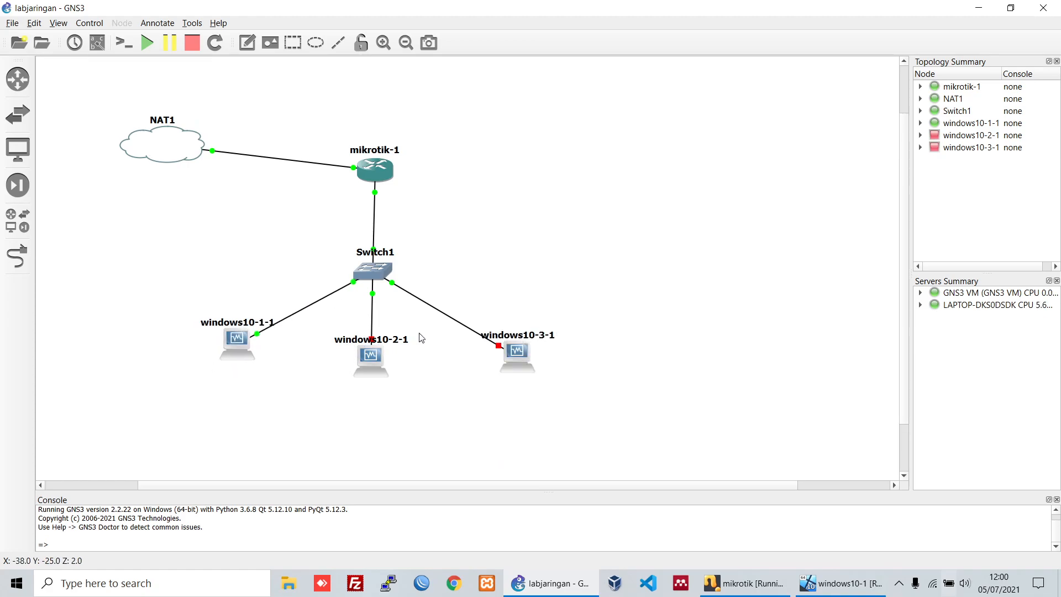
left_click_drag(508, 349, 509, 339)
left_click(505, 382)
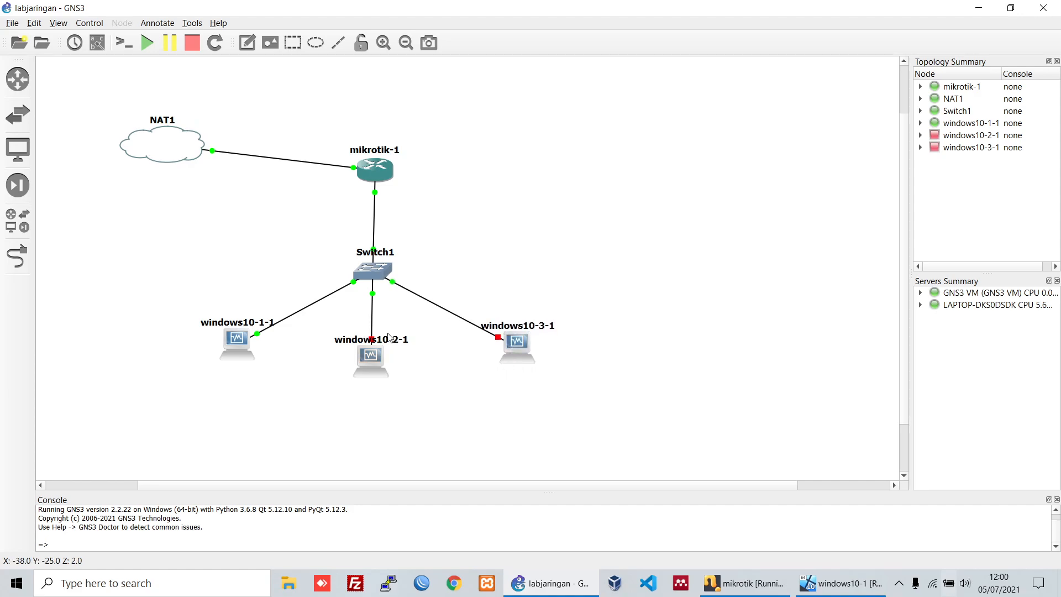
left_click_drag(193, 303, 402, 361)
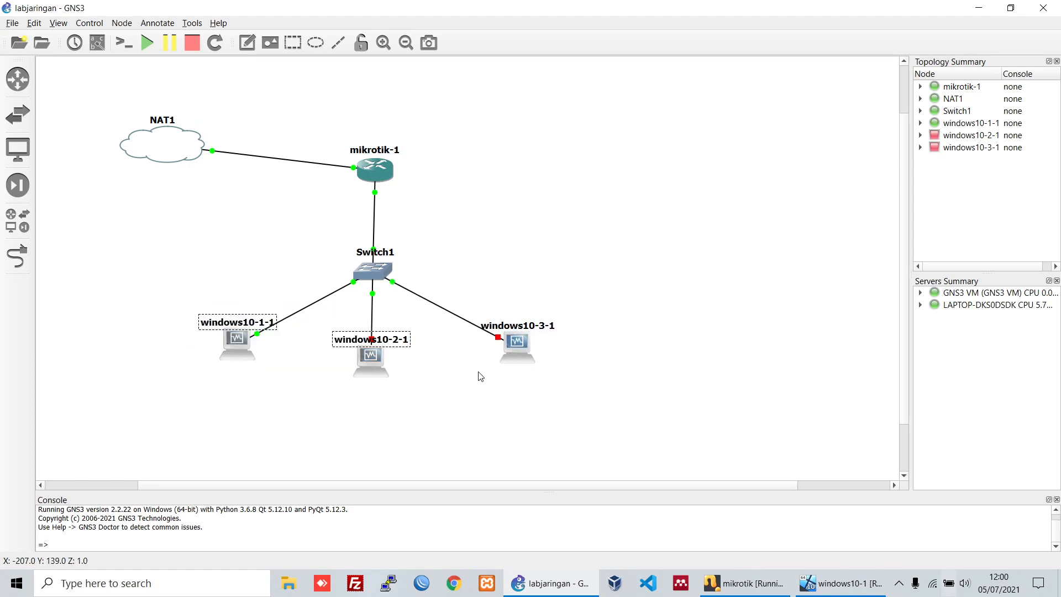
left_click(617, 385)
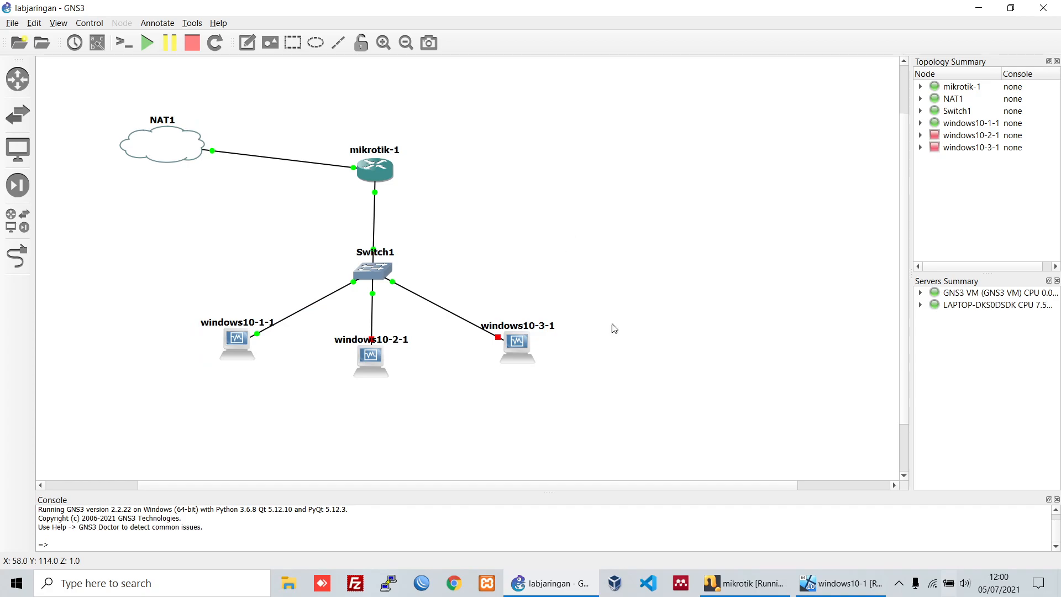
Step: Return to WinBox in the windows10-1 machine, close the address and DHCP client lists, and open the DHCP server list
left_click(841, 583)
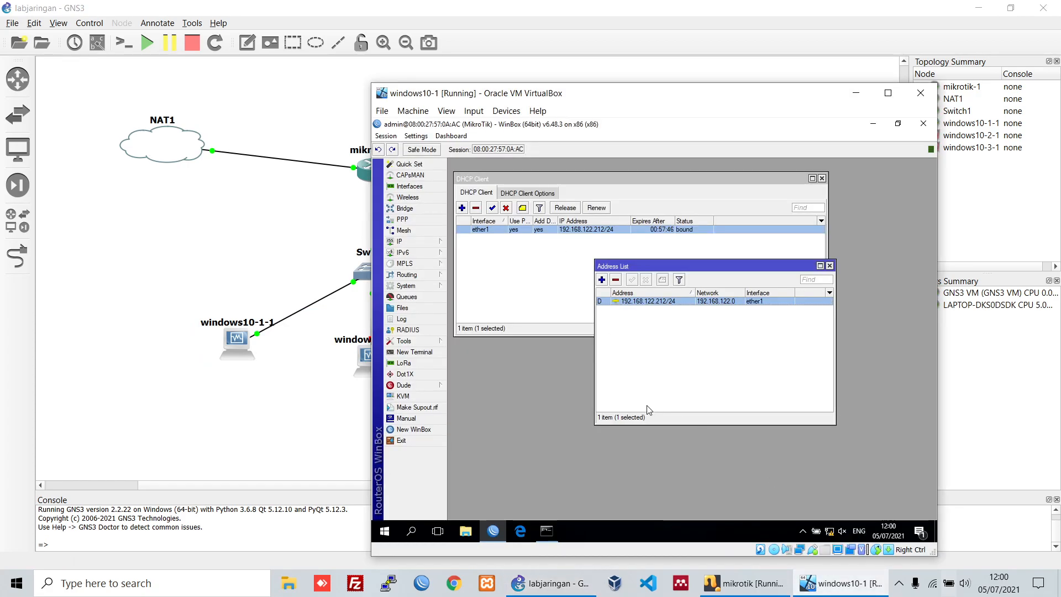
left_click(829, 265)
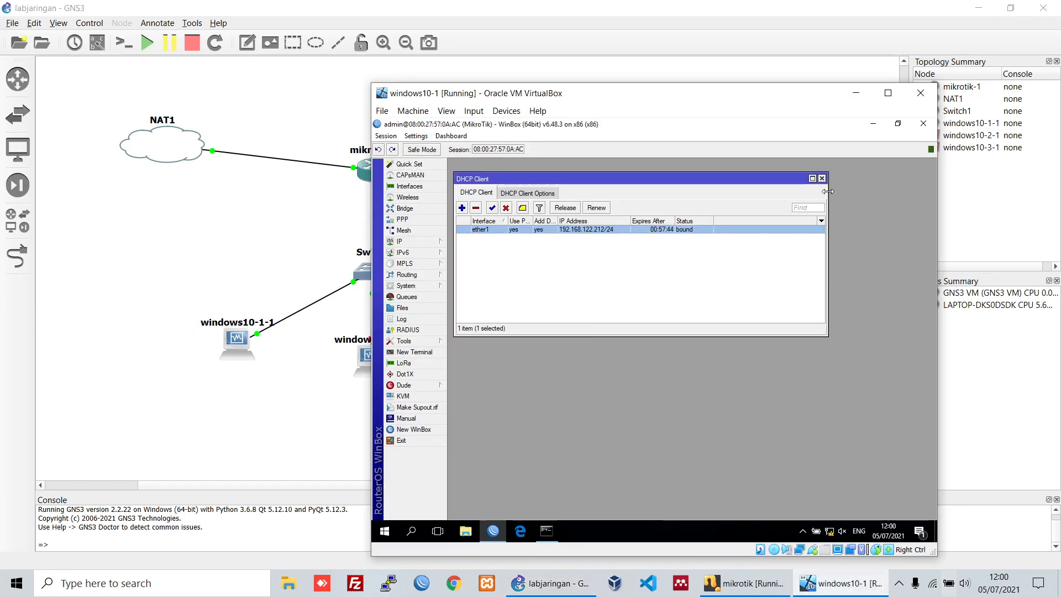
left_click(821, 178)
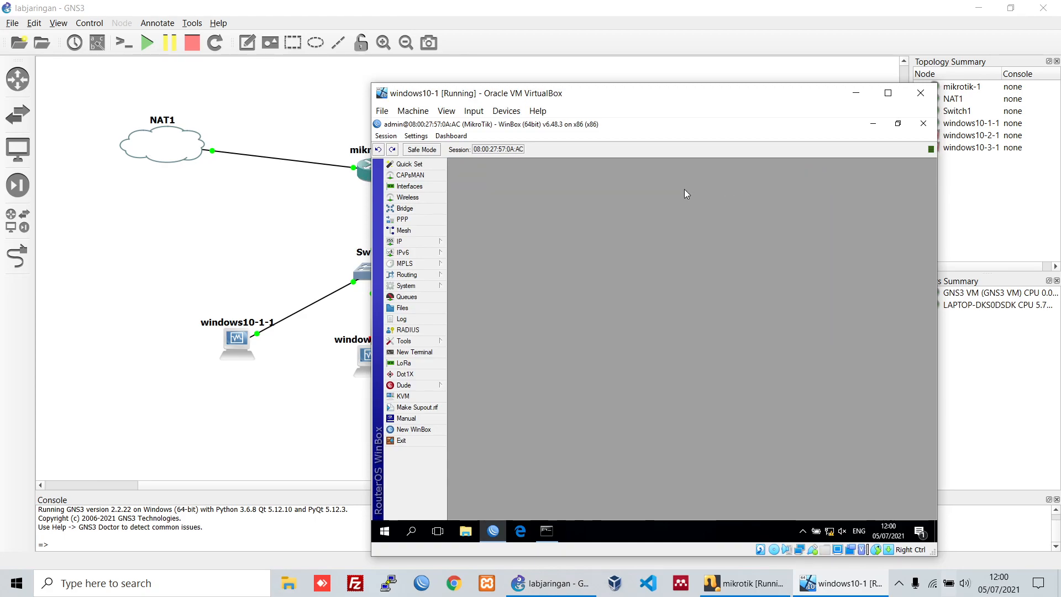
left_click(442, 243)
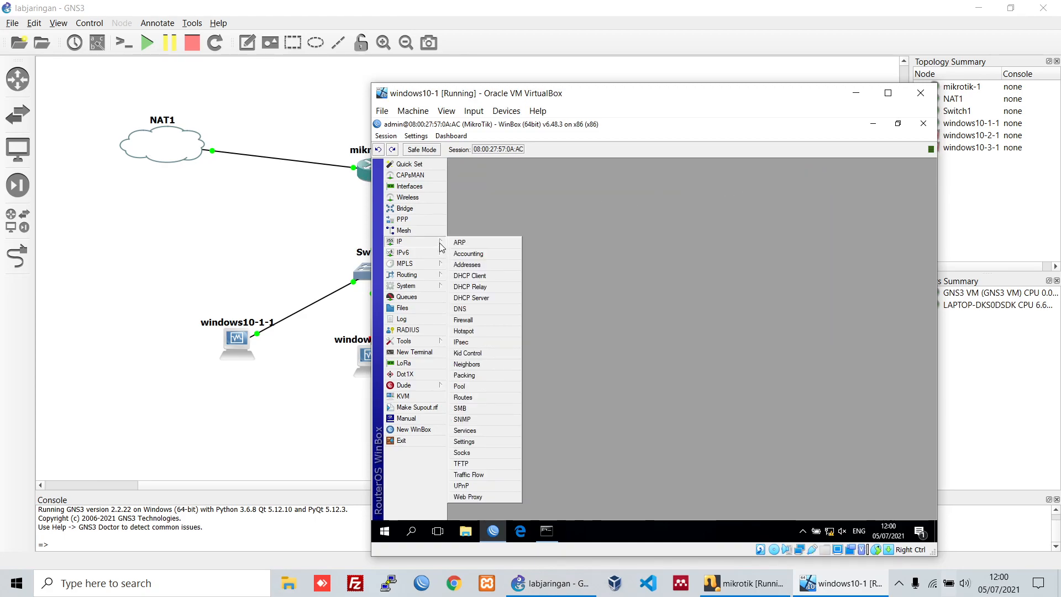
left_click(489, 301)
left_click_drag(640, 98, 596, 96)
left_click_drag(629, 244, 619, 223)
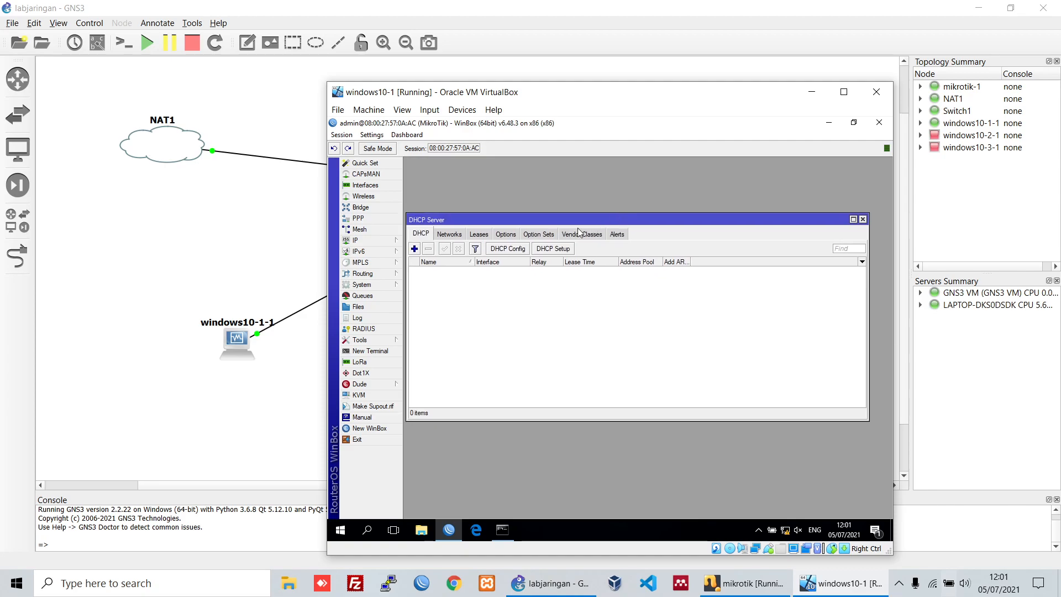
left_click(414, 249)
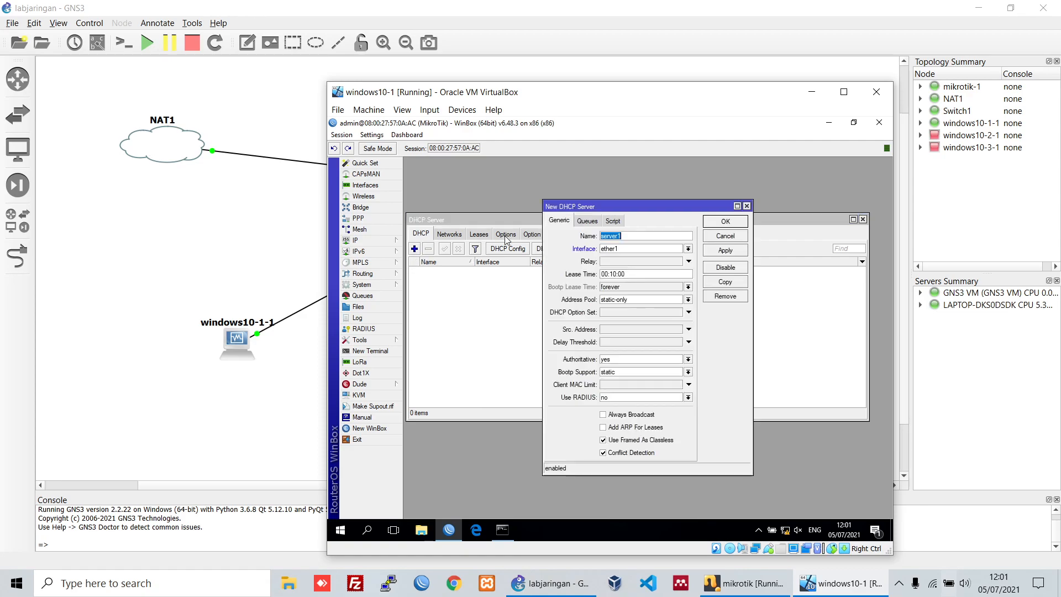
left_click(728, 236)
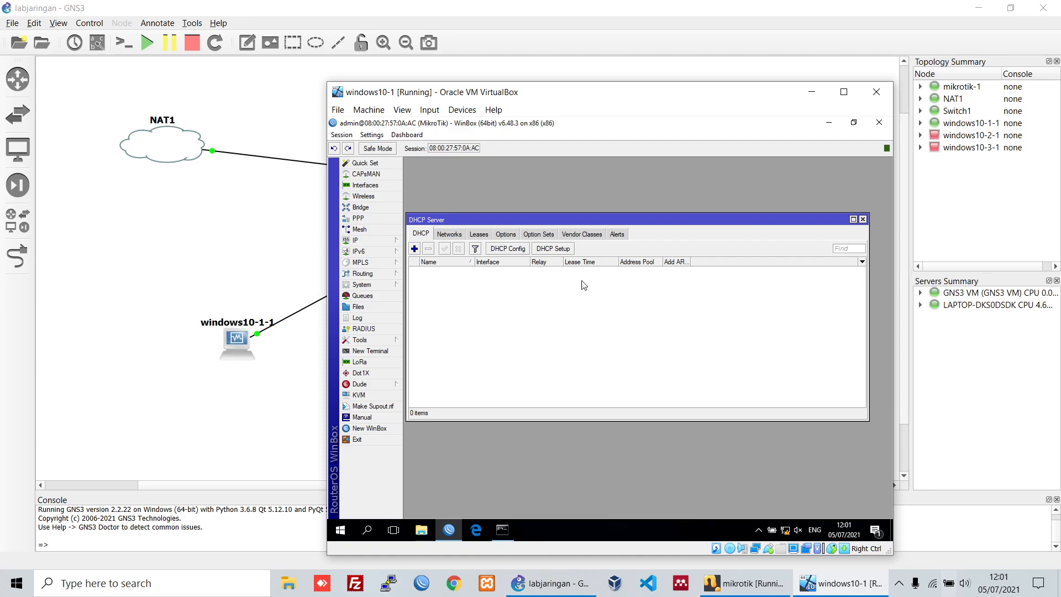
left_click(564, 252)
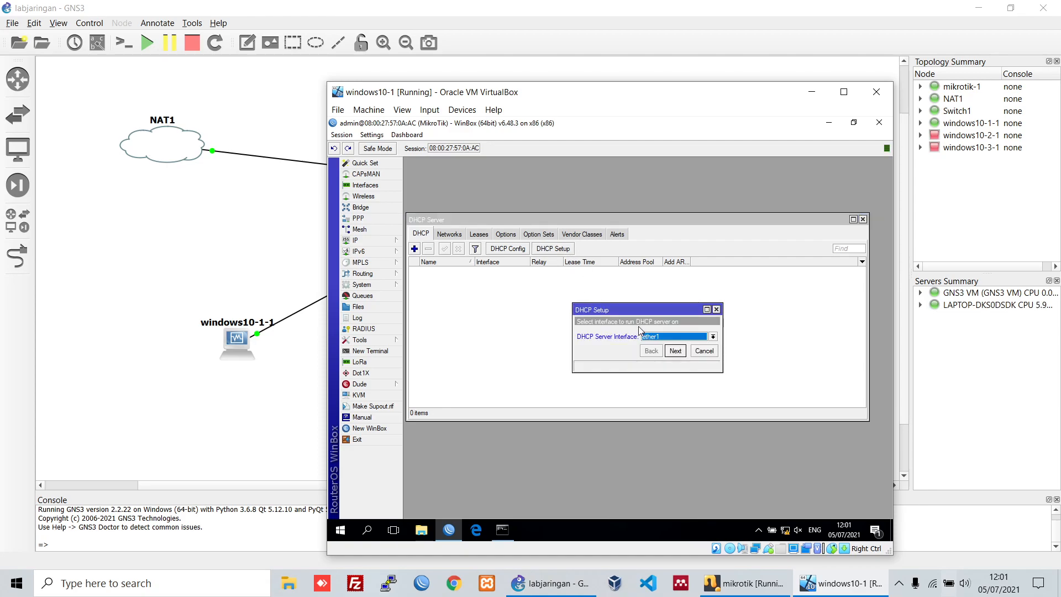
left_click_drag(644, 309, 605, 296)
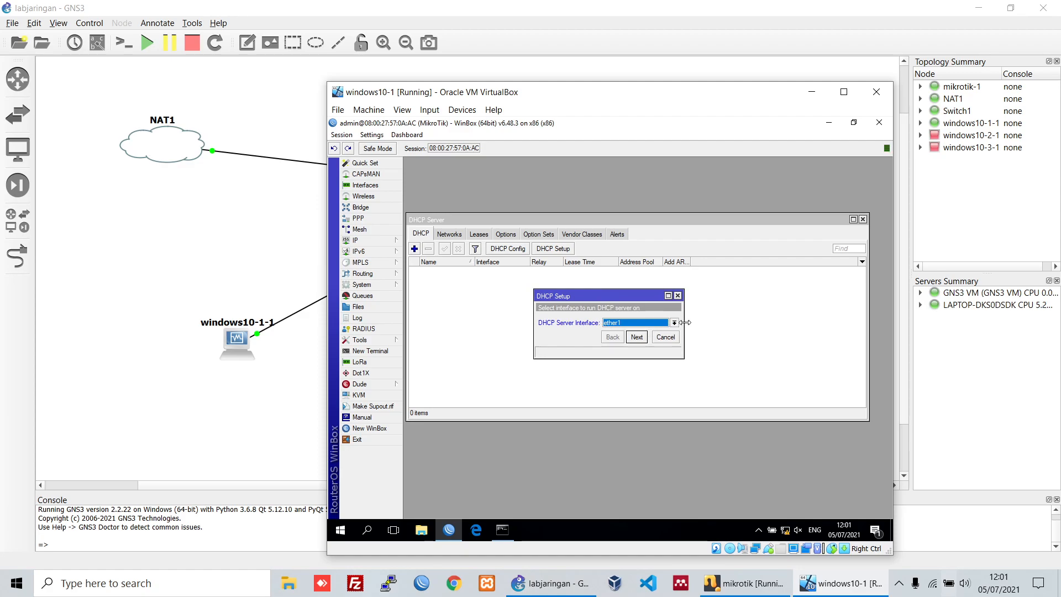
left_click_drag(684, 325, 732, 323)
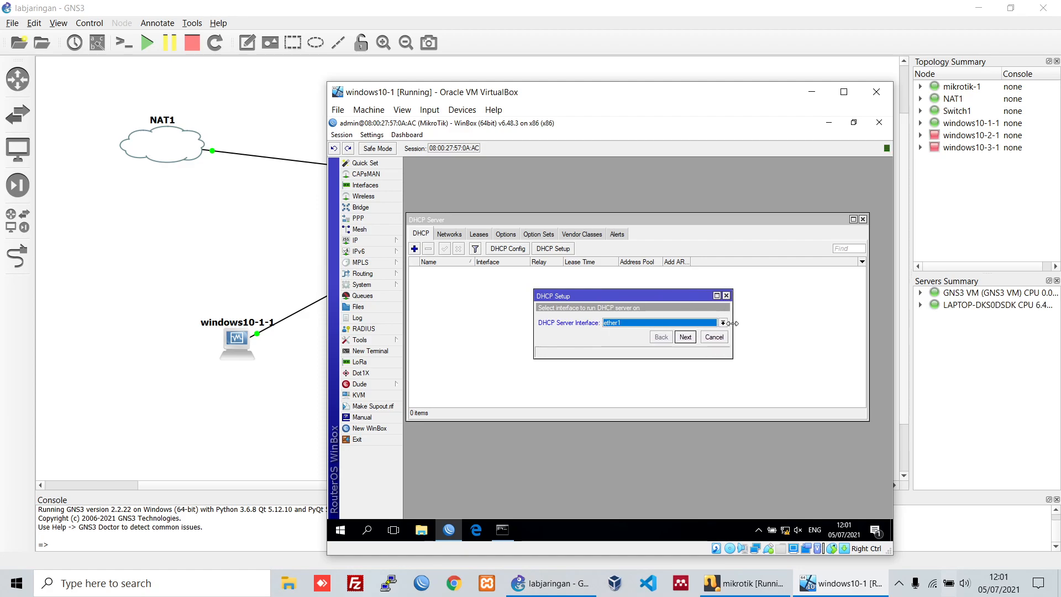
left_click(628, 322)
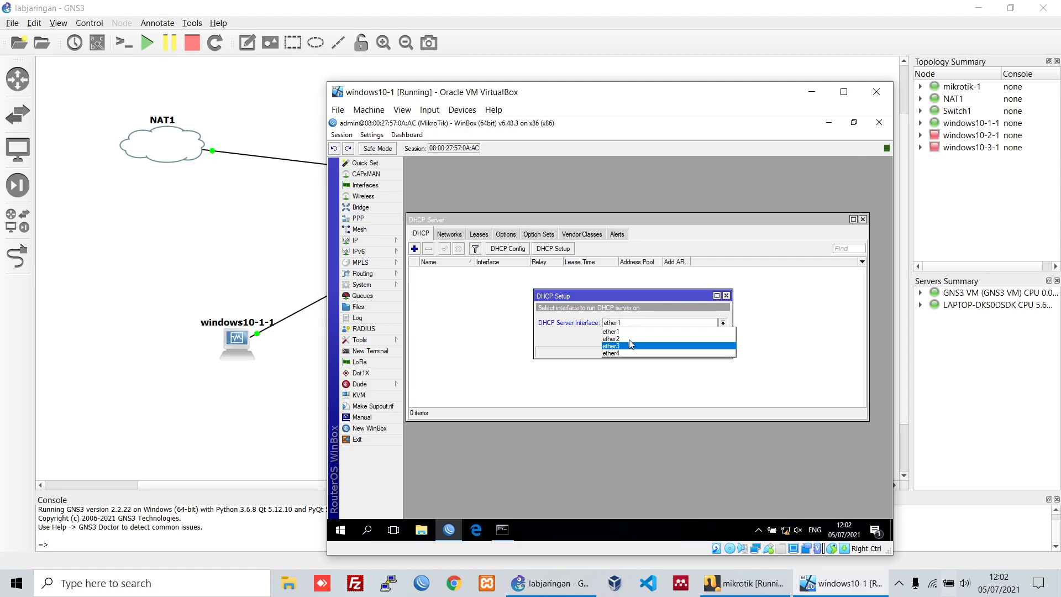
left_click(284, 272)
left_click_drag(323, 243, 436, 284)
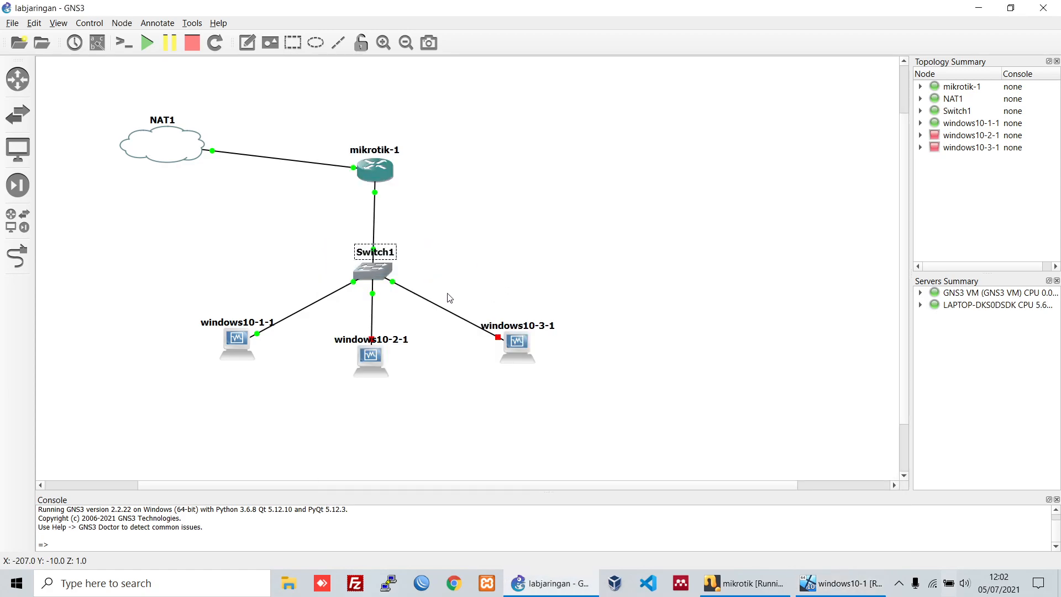
left_click(840, 583)
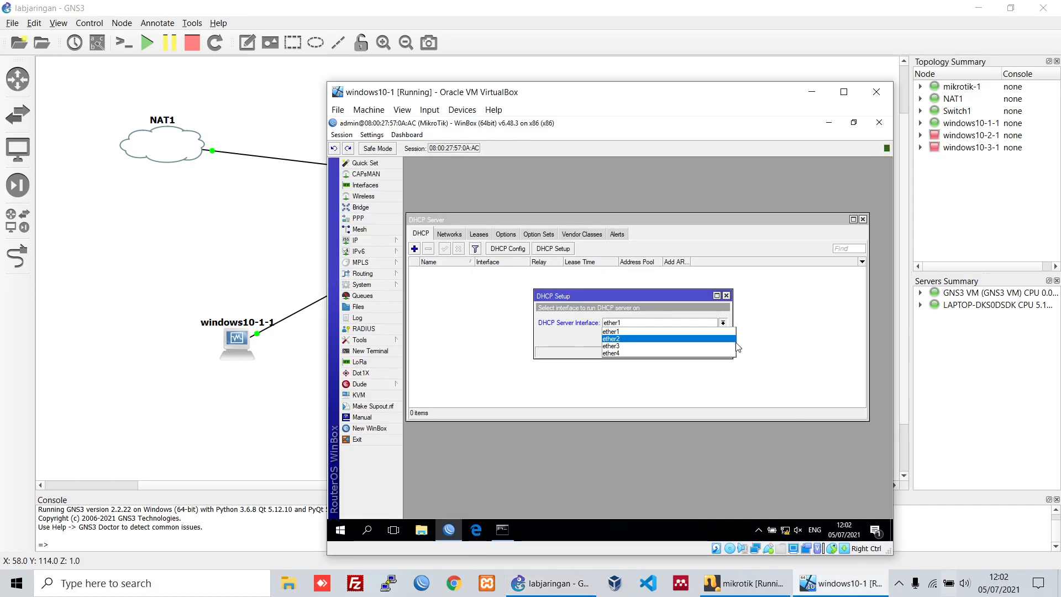
left_click(622, 338)
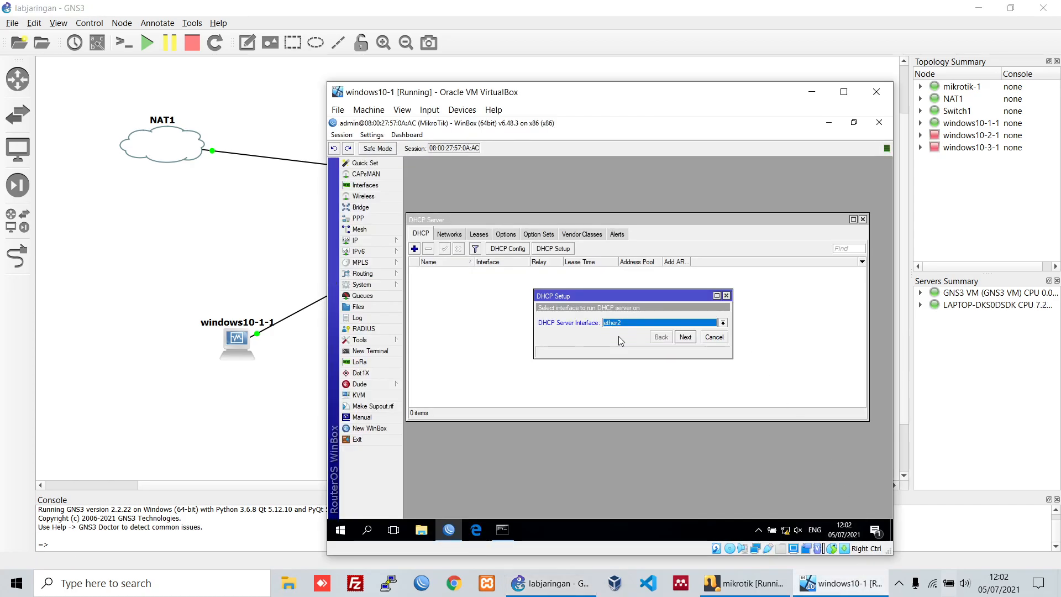
left_click(685, 337)
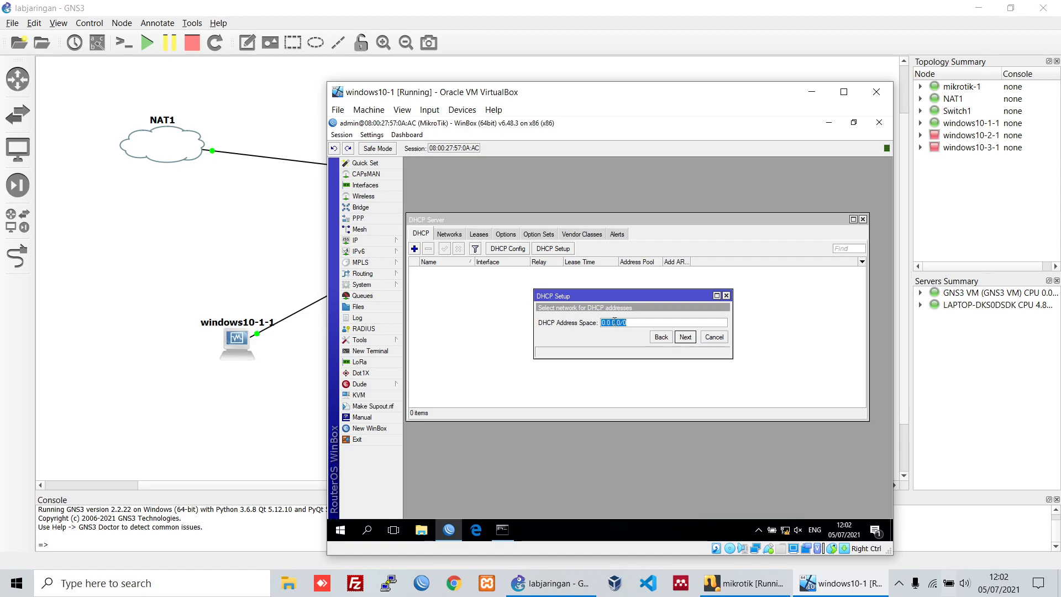
left_click_drag(629, 322, 594, 322)
left_click(653, 321)
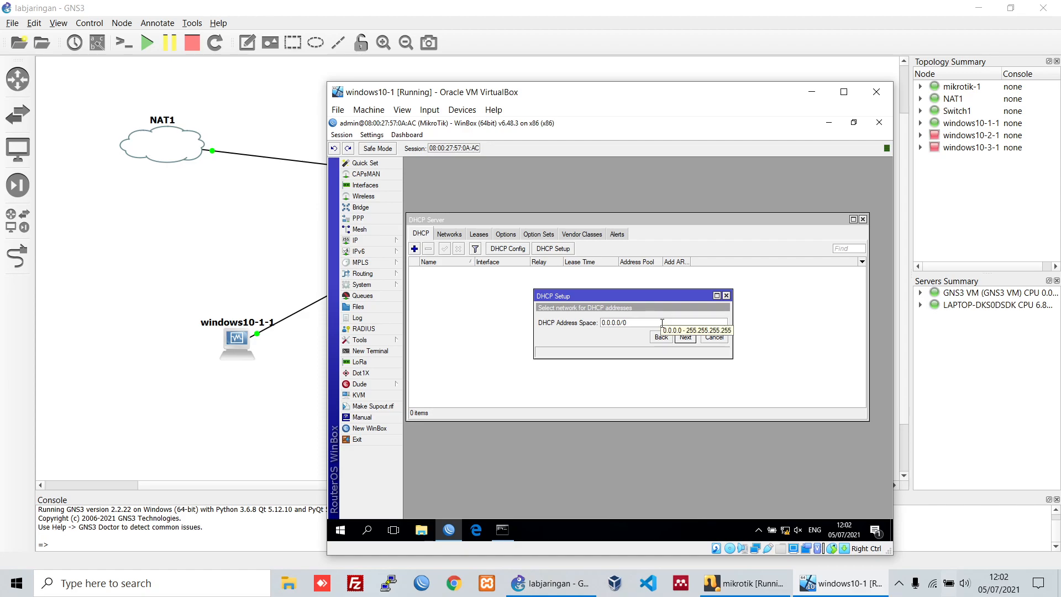
left_click(718, 338)
Step: Open the router's IP address list and enter 192.168.45.1/24 as a new address
left_click(376, 240)
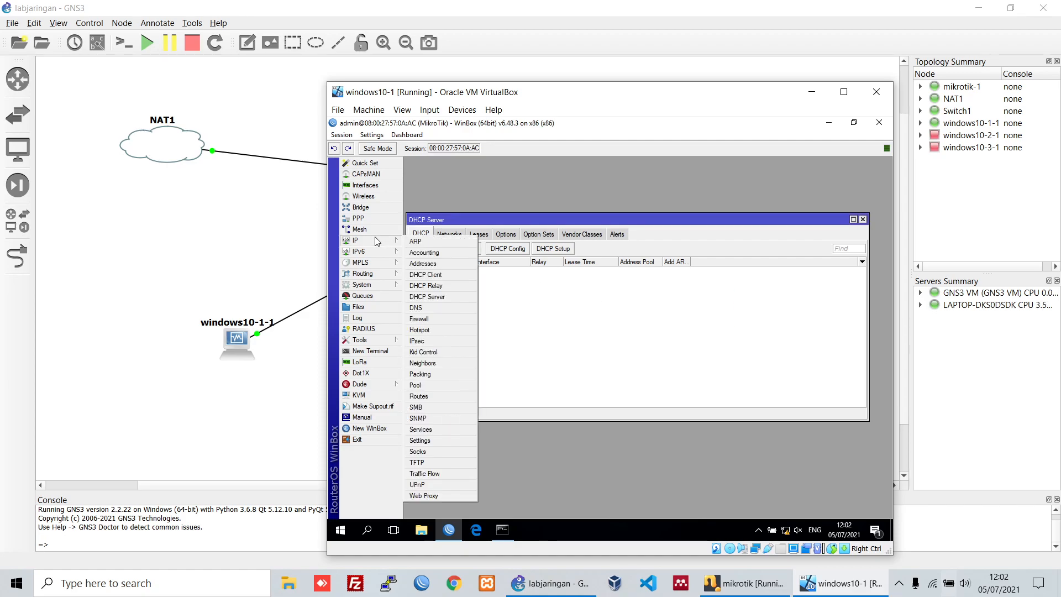
left_click(422, 263)
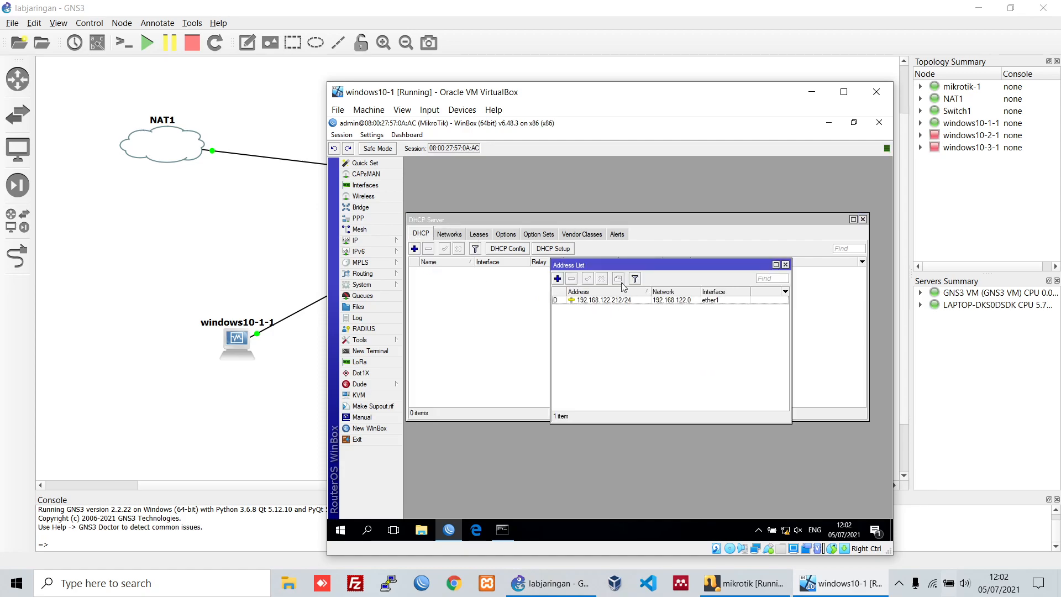
left_click_drag(633, 268, 614, 314)
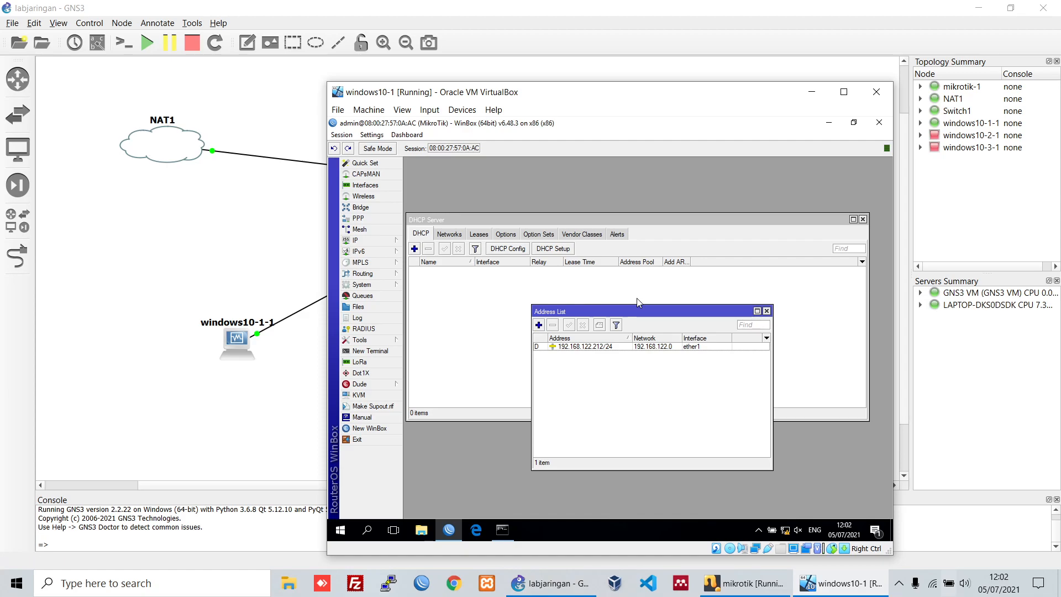
left_click(538, 325)
type("192.")
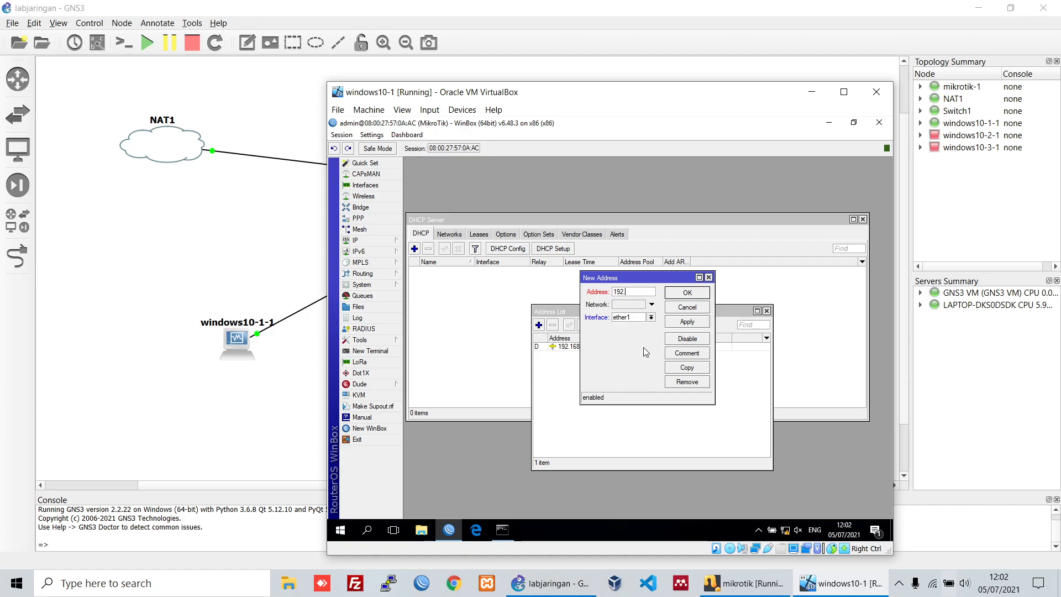
type("168.45.1/24")
Step: Assign the new address to interface ether2, save it, and select its entry in the address list
left_click_drag(580, 312, 482, 303)
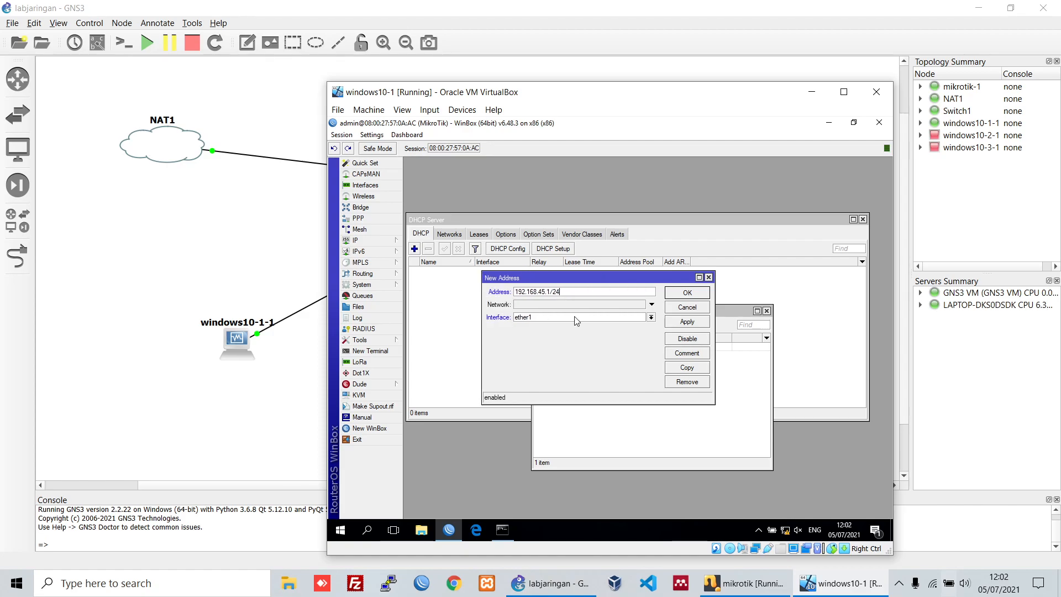
left_click(576, 319)
left_click(559, 332)
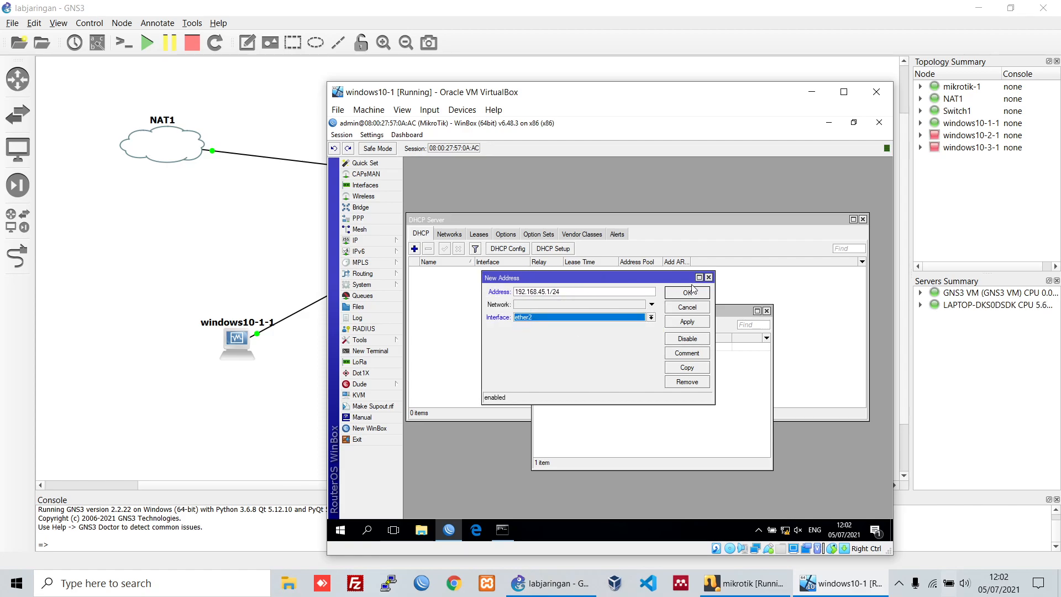
left_click_drag(561, 293, 514, 292)
left_click(531, 292)
double_click(559, 293)
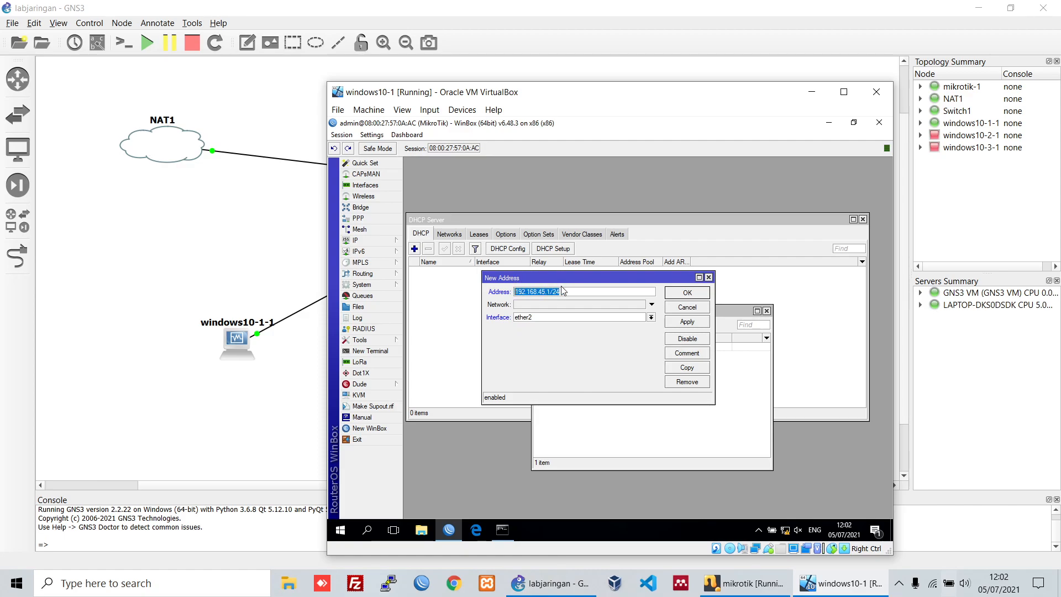
left_click(566, 294)
left_click_drag(591, 277, 606, 294)
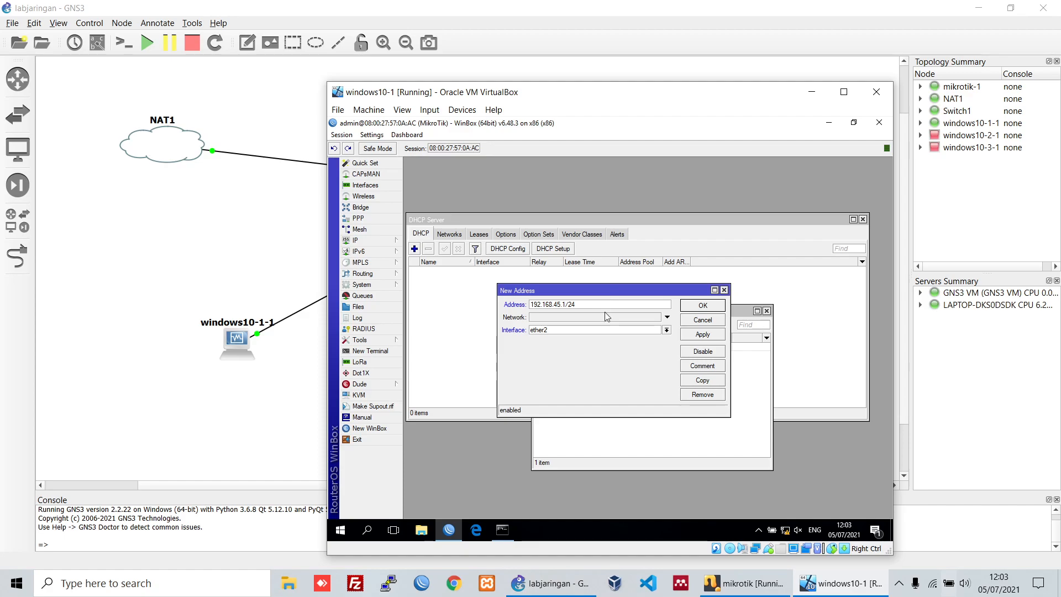
left_click(689, 305)
left_click_drag(690, 305, 667, 284)
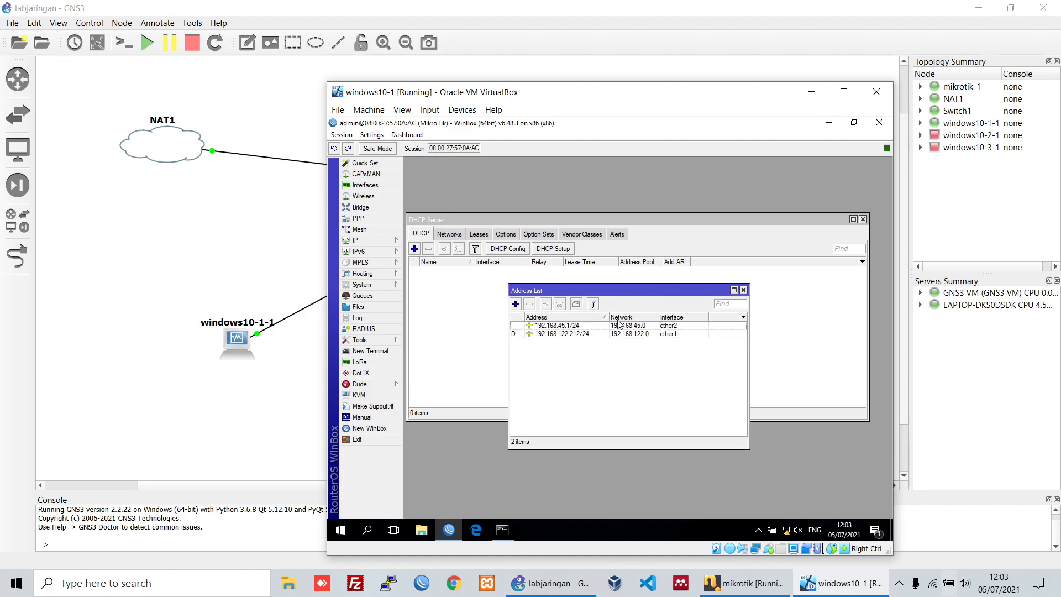
left_click(588, 326)
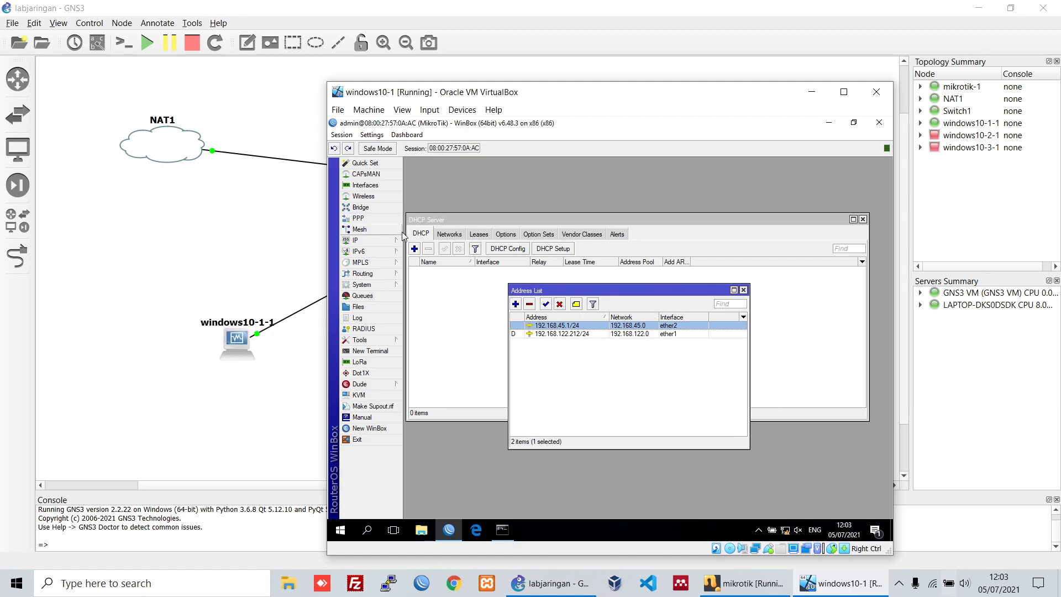
left_click(458, 220)
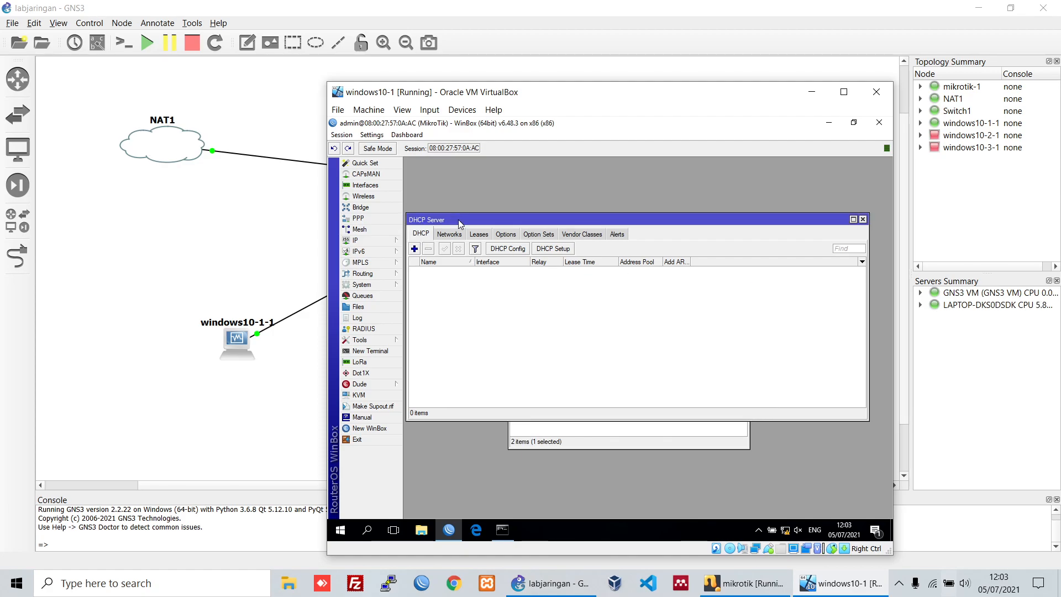
left_click(553, 249)
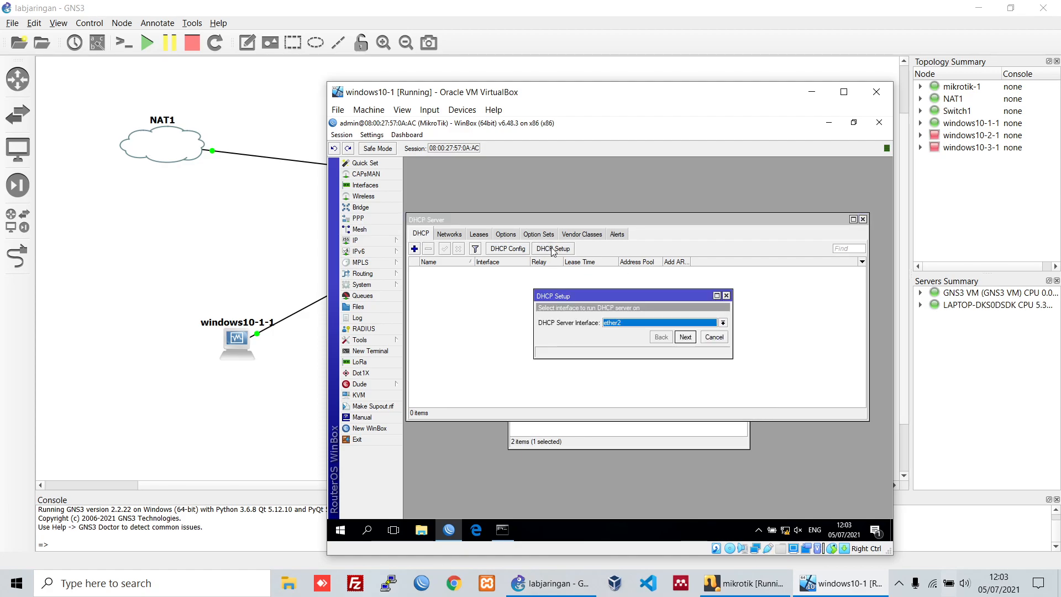
left_click(653, 437)
left_click(651, 325)
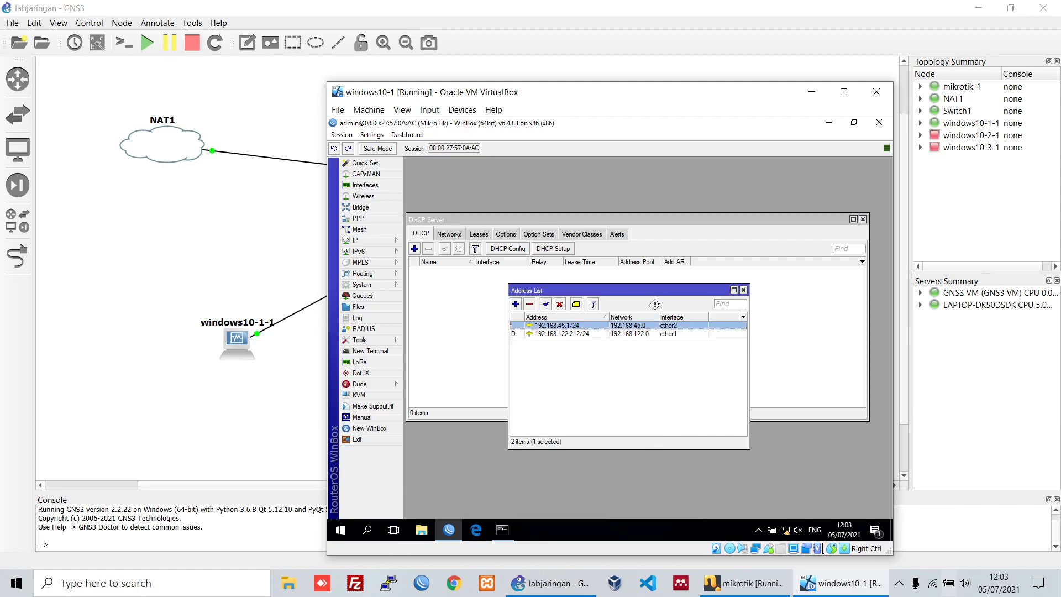
left_click_drag(652, 291, 652, 314)
left_click(677, 255)
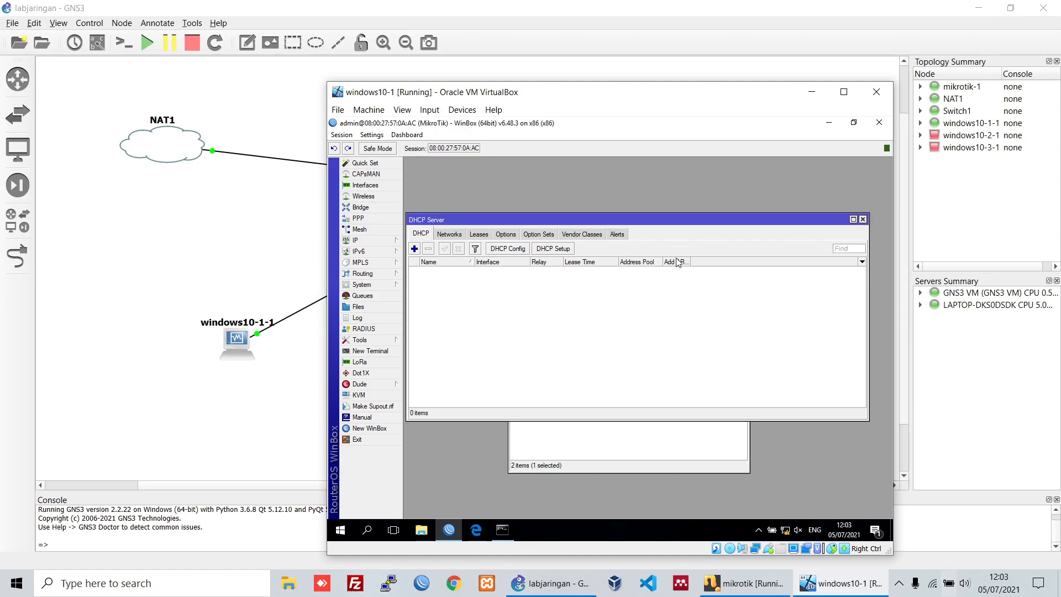
left_click(862, 219)
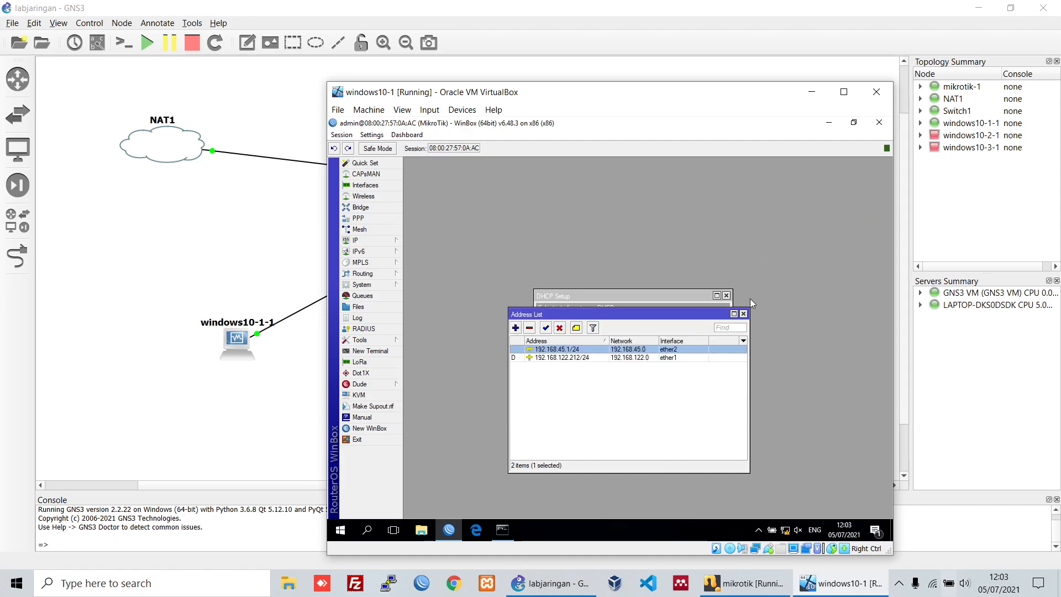
left_click(743, 314)
left_click(725, 296)
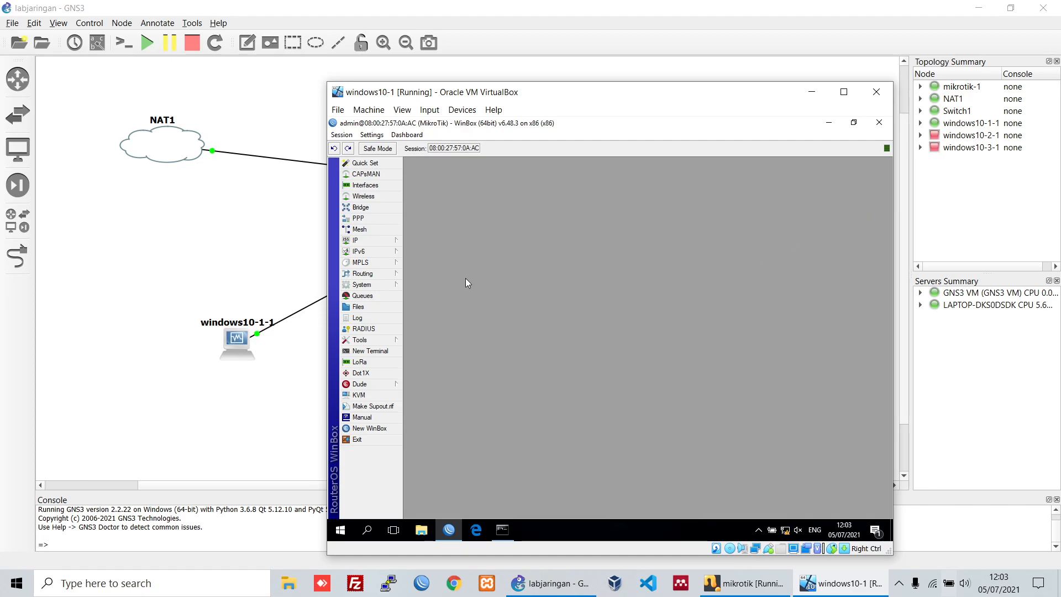
Step: Reopen the DHCP server list and run DHCP Setup with ether2 as the server interface
left_click(387, 241)
left_click(441, 295)
left_click(555, 249)
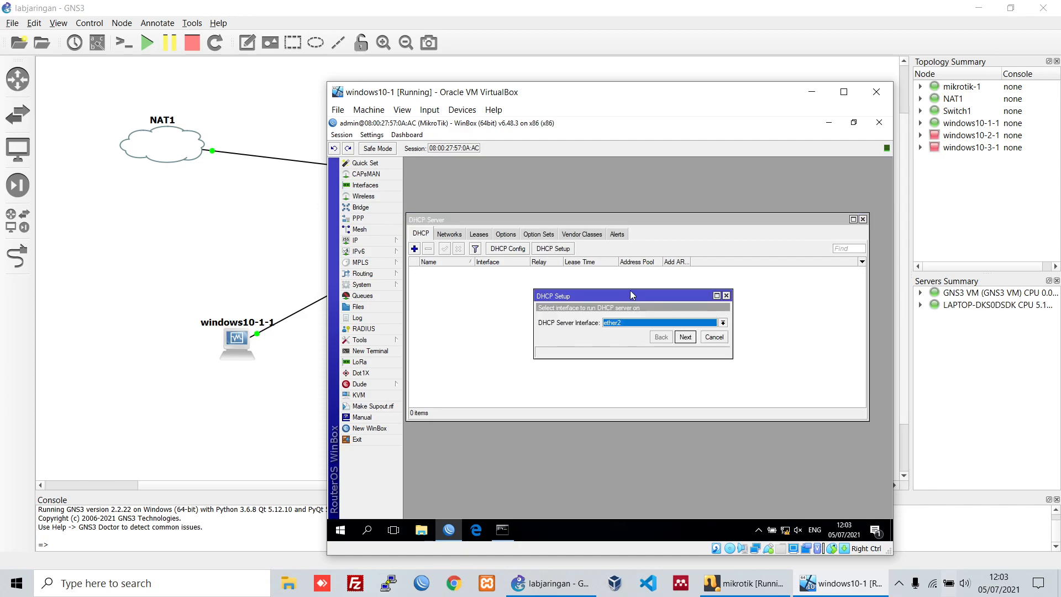
left_click(643, 325)
left_click(644, 336)
left_click(685, 337)
Step: Compare the proposed DHCP address space with the ether2 network in the address list, and accept 192.168.45.0/24
left_click(662, 323)
left_click_drag(662, 322, 605, 324)
left_click(640, 324)
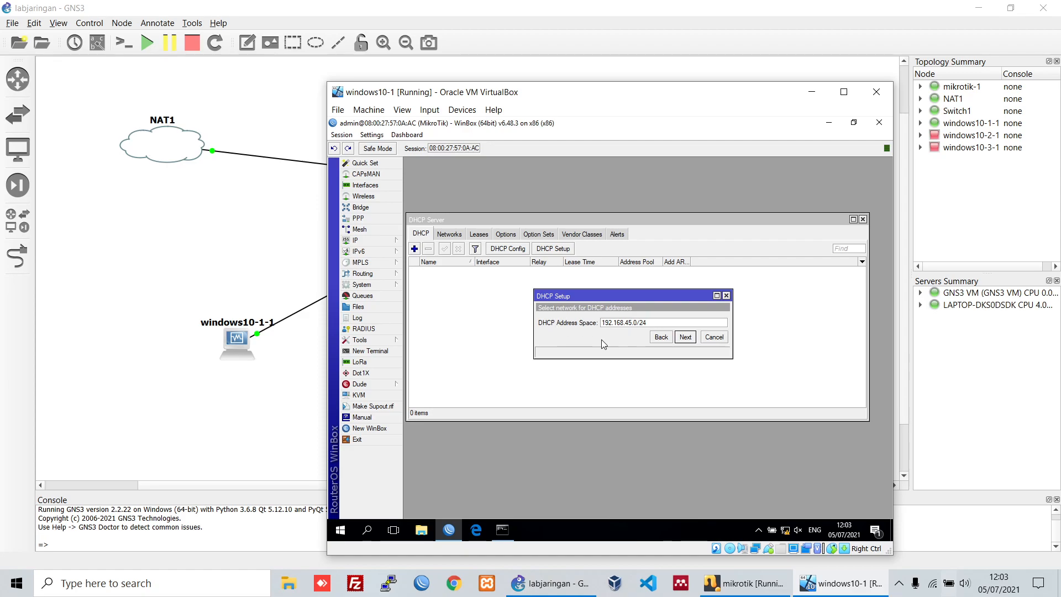
left_click(384, 241)
left_click(430, 264)
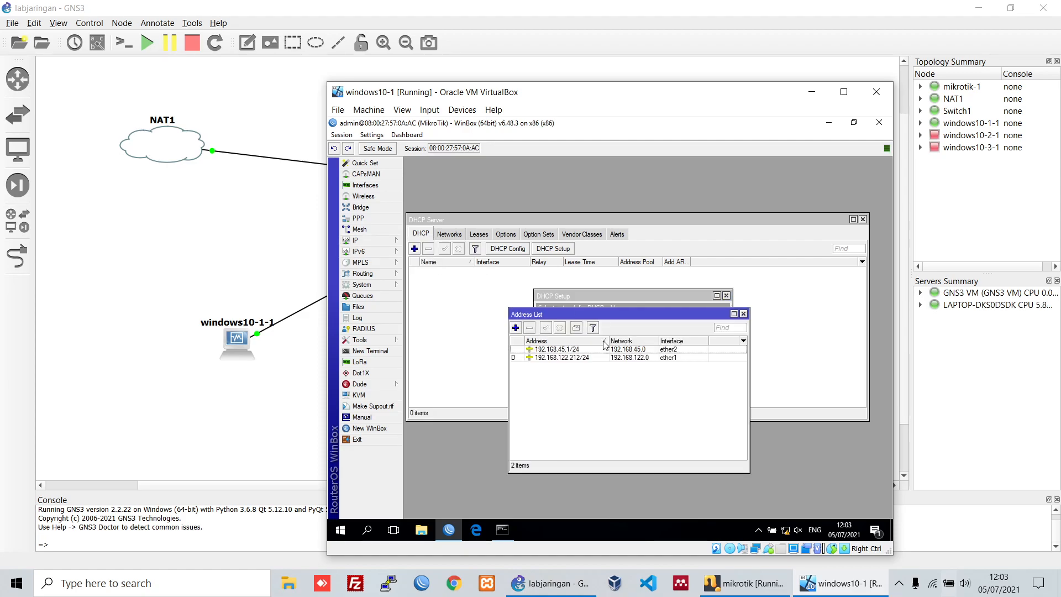
left_click(608, 349)
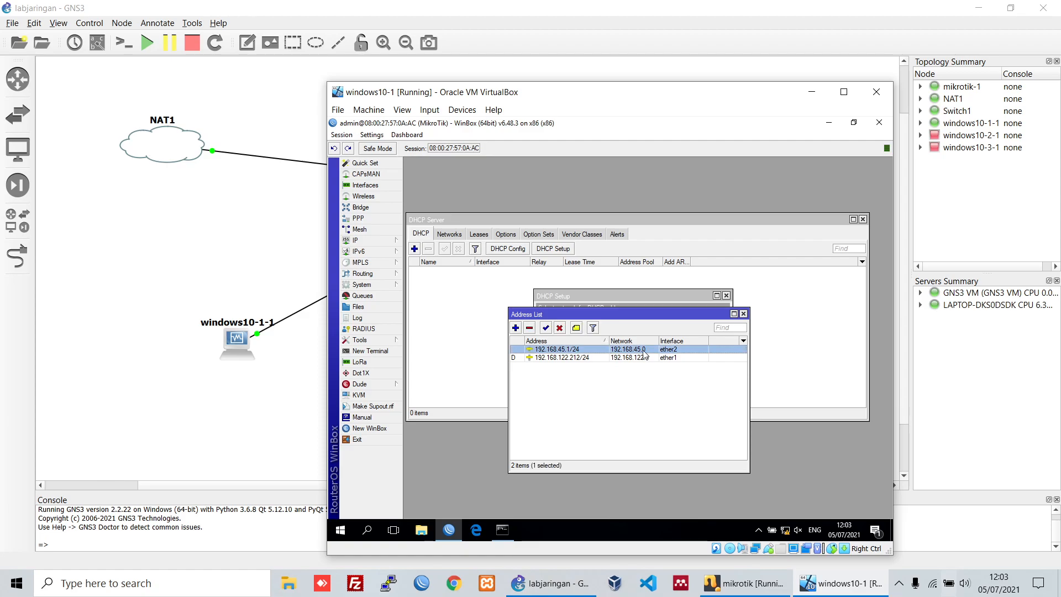
left_click(743, 314)
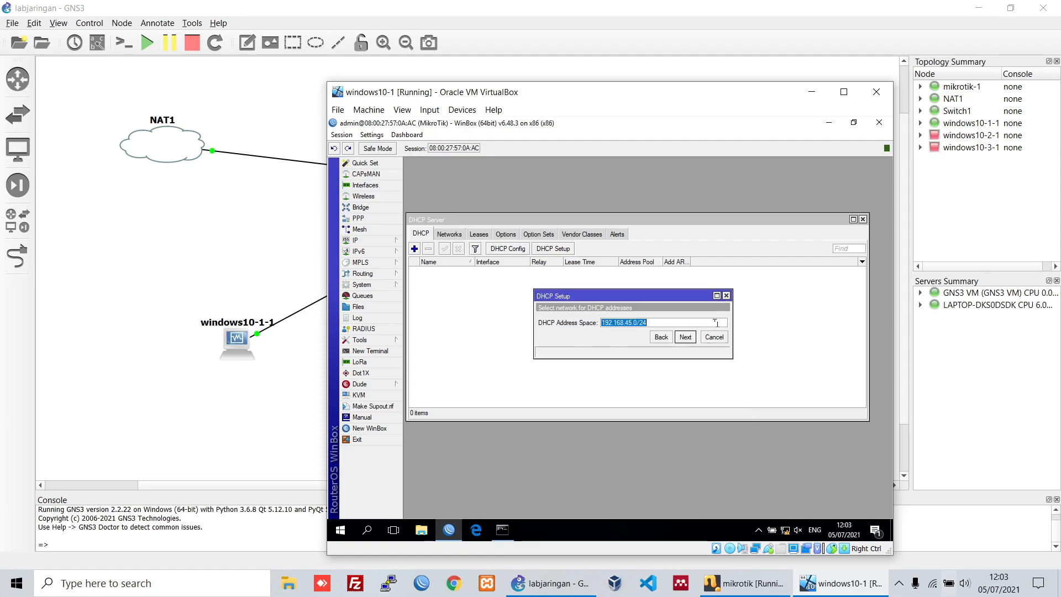
left_click(637, 322)
left_click(689, 338)
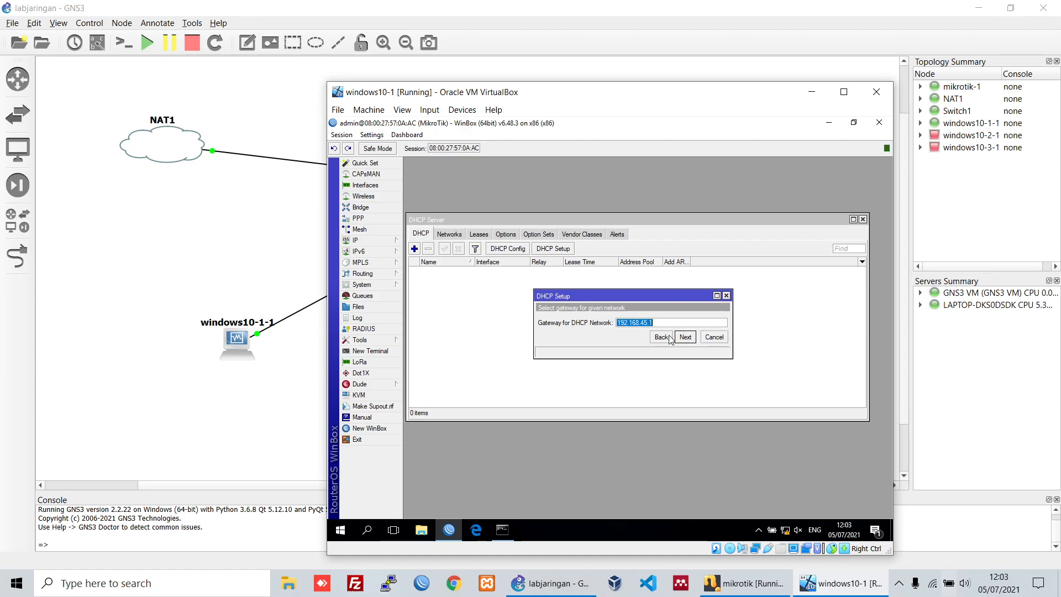
Step: Compare the proposed DHCP gateway with ether2's entry in the address list, and accept 192.168.45.1 as the gateway
left_click(671, 325)
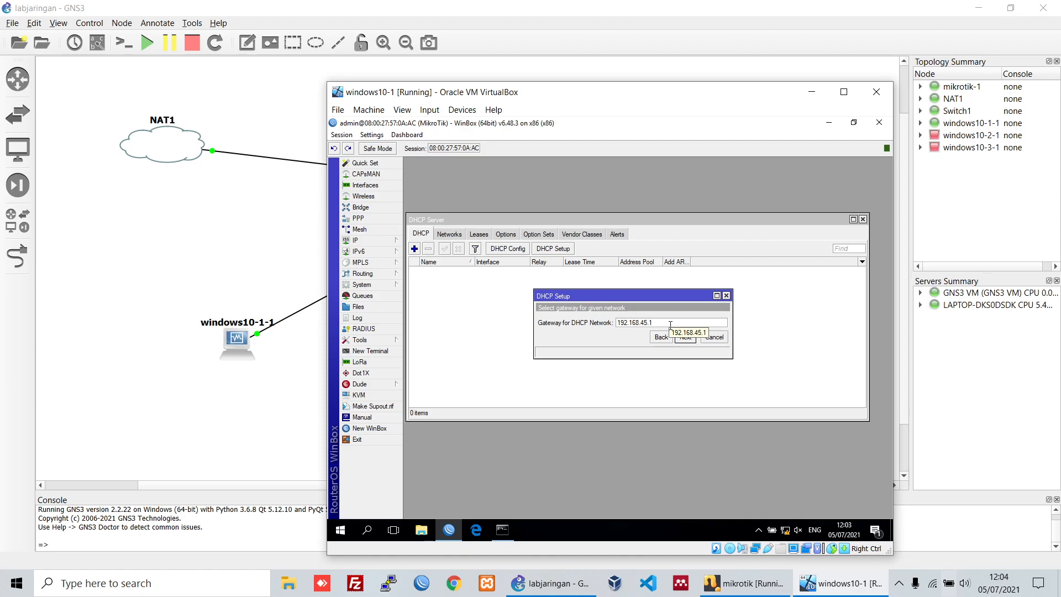
left_click_drag(658, 293, 642, 302)
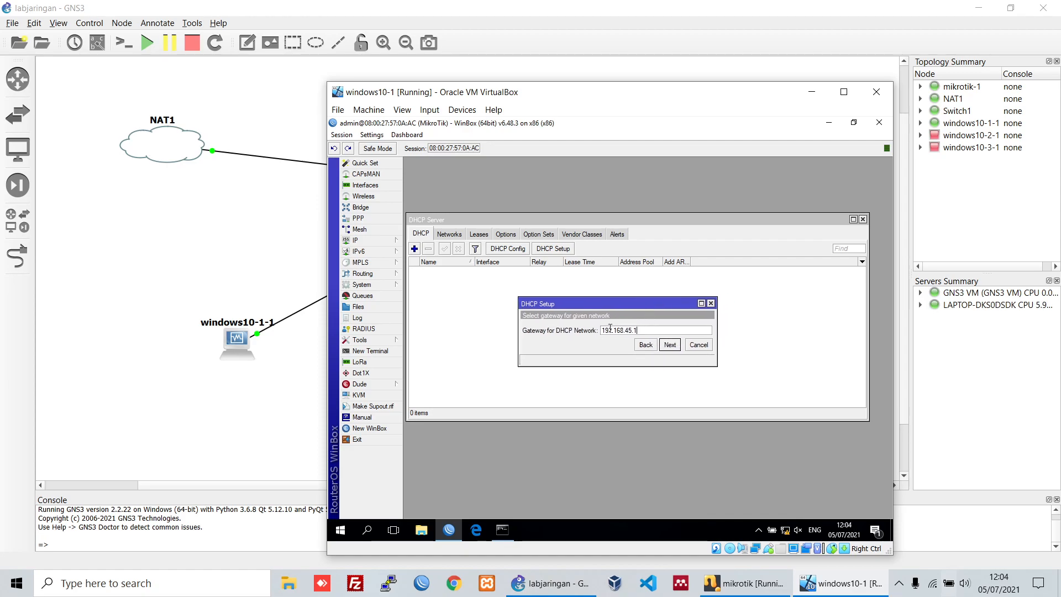
left_click(383, 241)
left_click(433, 267)
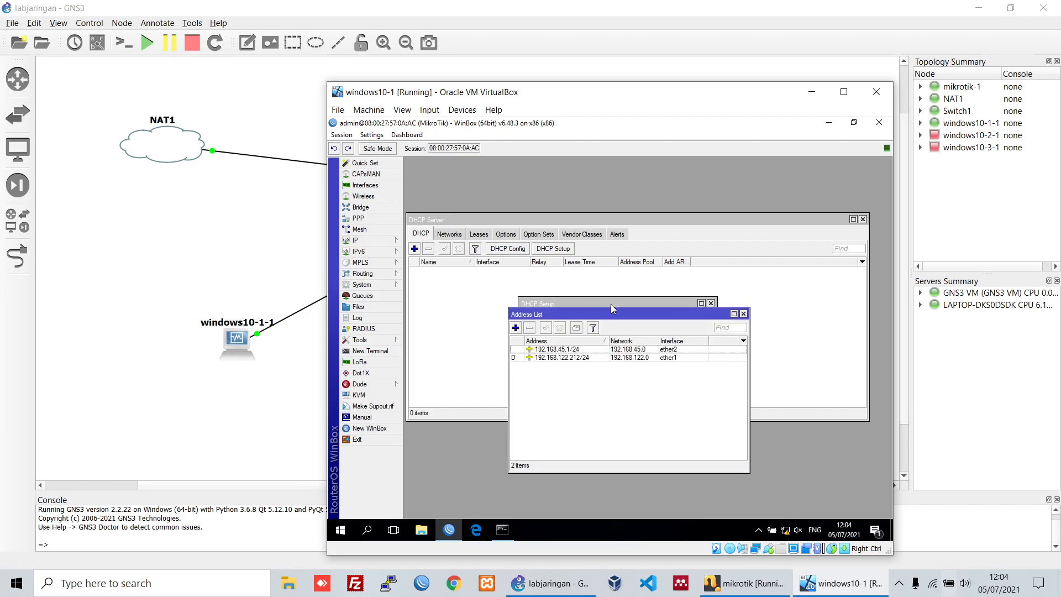
left_click_drag(615, 317, 607, 350)
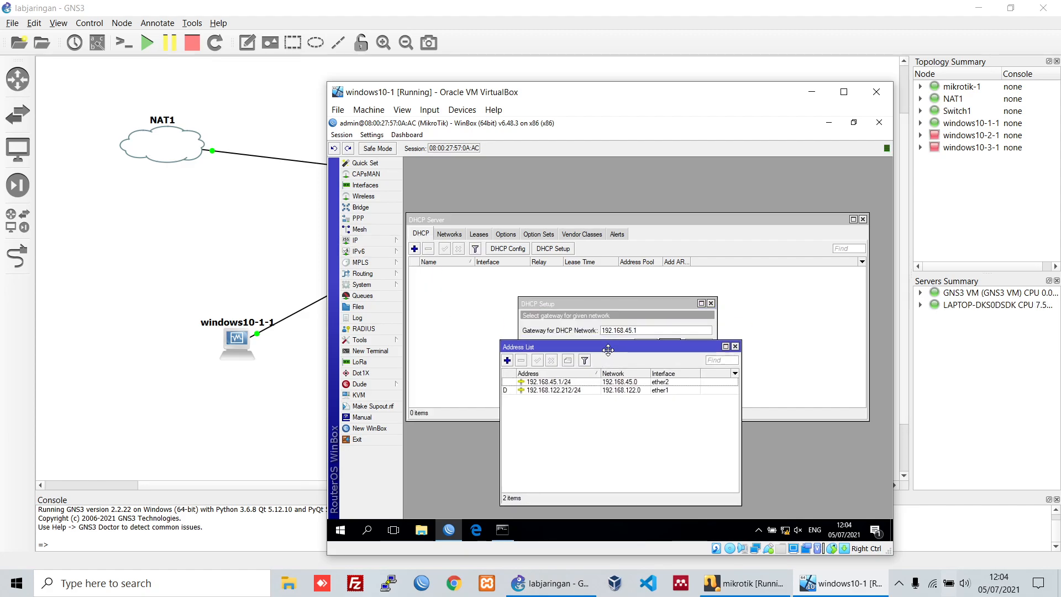
left_click(555, 383)
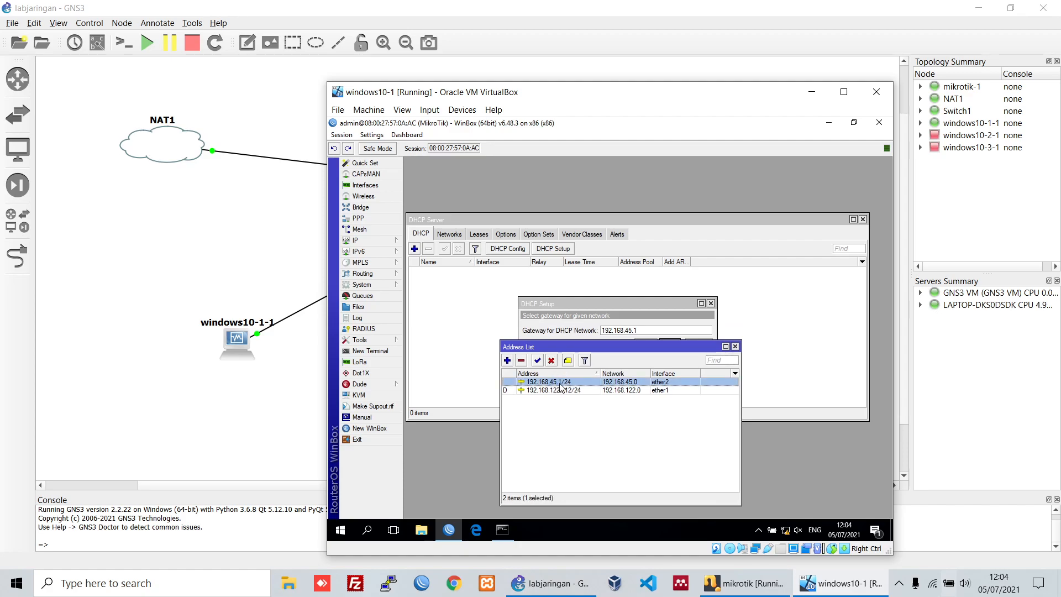
left_click(735, 346)
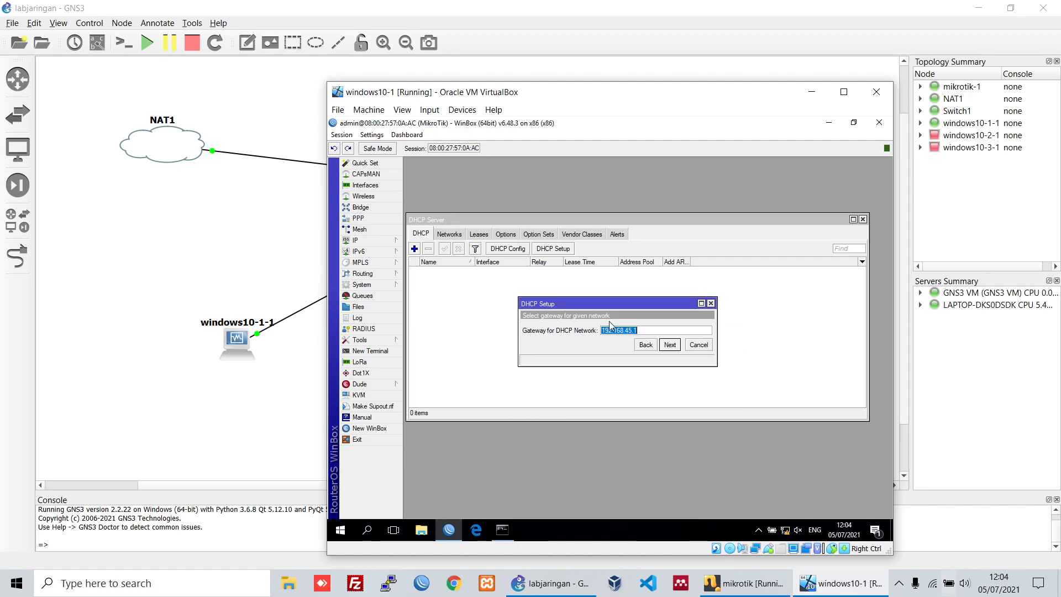
left_click(639, 332)
left_click(669, 344)
Step: Widen the DHCP Setup dialog and check the proposed address pool against the router's IP address list
left_click_drag(519, 337, 453, 337)
left_click(568, 333)
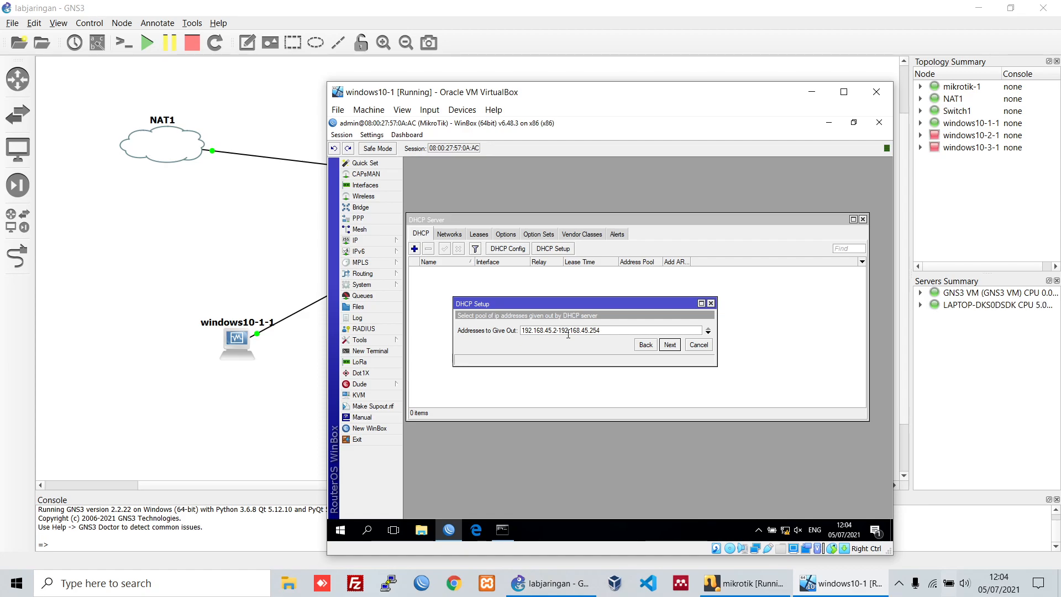
left_click_drag(553, 330, 568, 330)
left_click(586, 329)
left_click(554, 330)
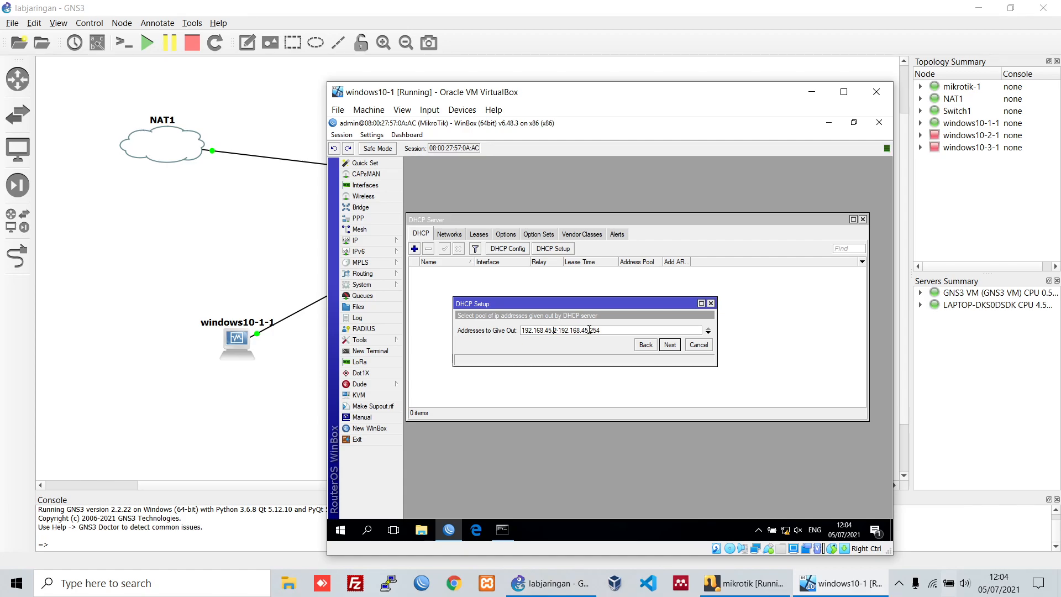
left_click(374, 240)
left_click(422, 263)
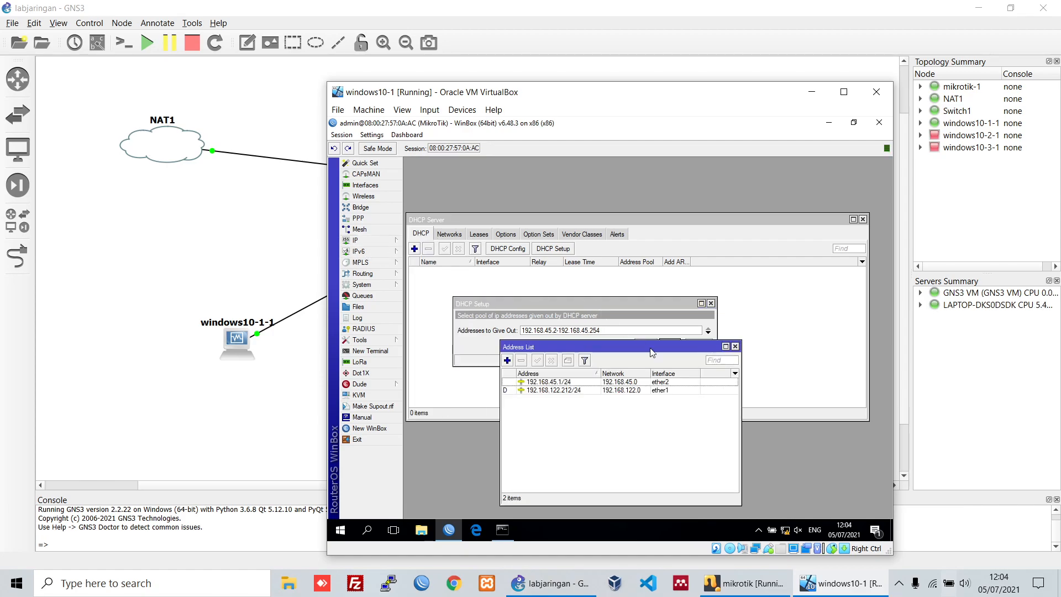
left_click(735, 347)
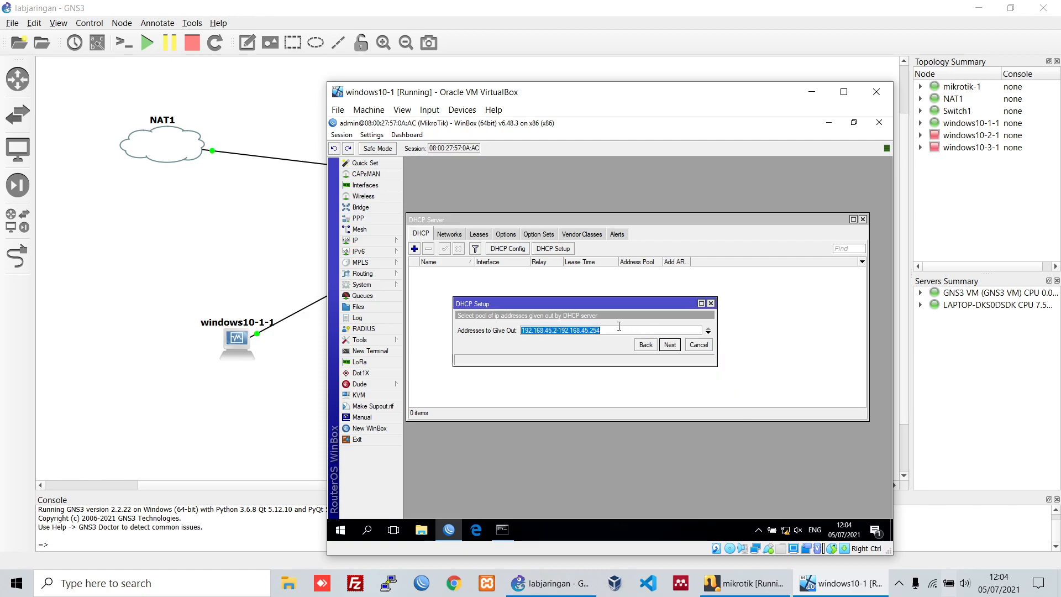
left_click_drag(600, 330, 594, 329)
left_click(618, 332)
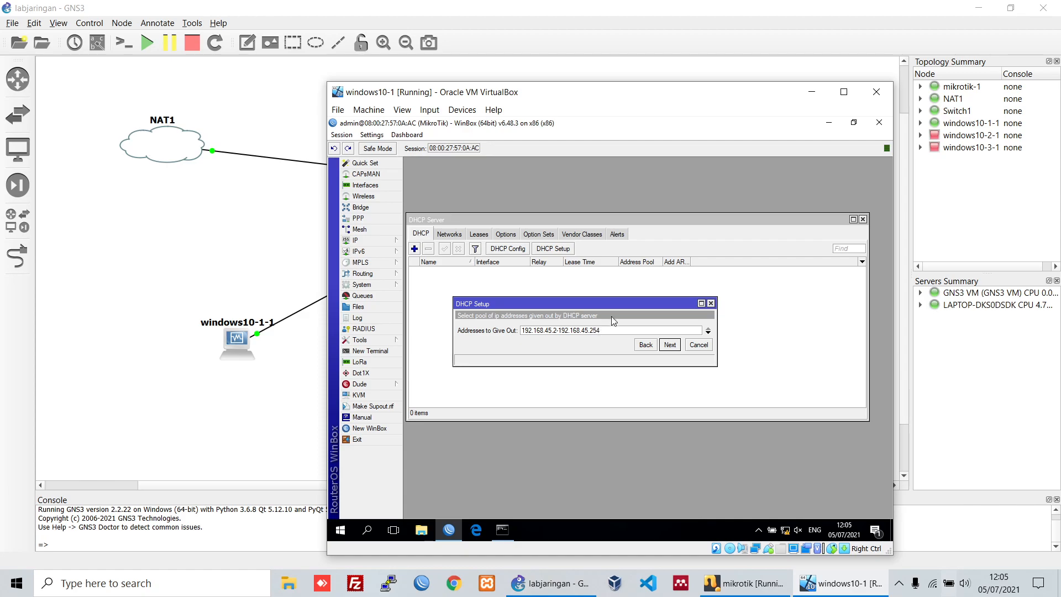
left_click_drag(619, 303, 615, 327)
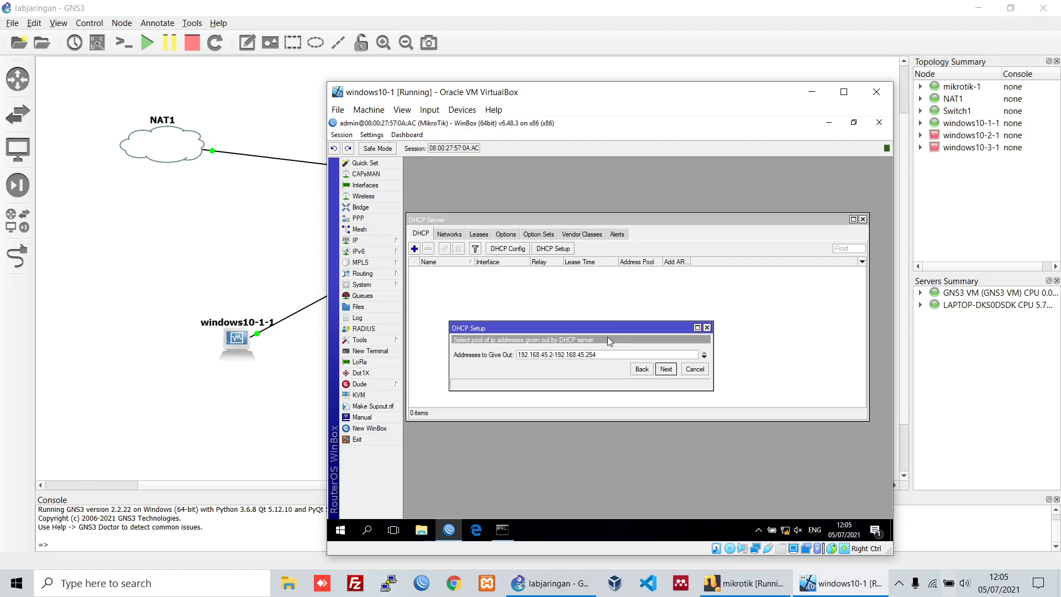
Step: Try 10 as the last octet of the pool's end address, and recheck ether2's entry in the address list
left_click_drag(585, 354, 600, 354)
left_click(603, 354)
type("10")
left_click(364, 240)
left_click(440, 263)
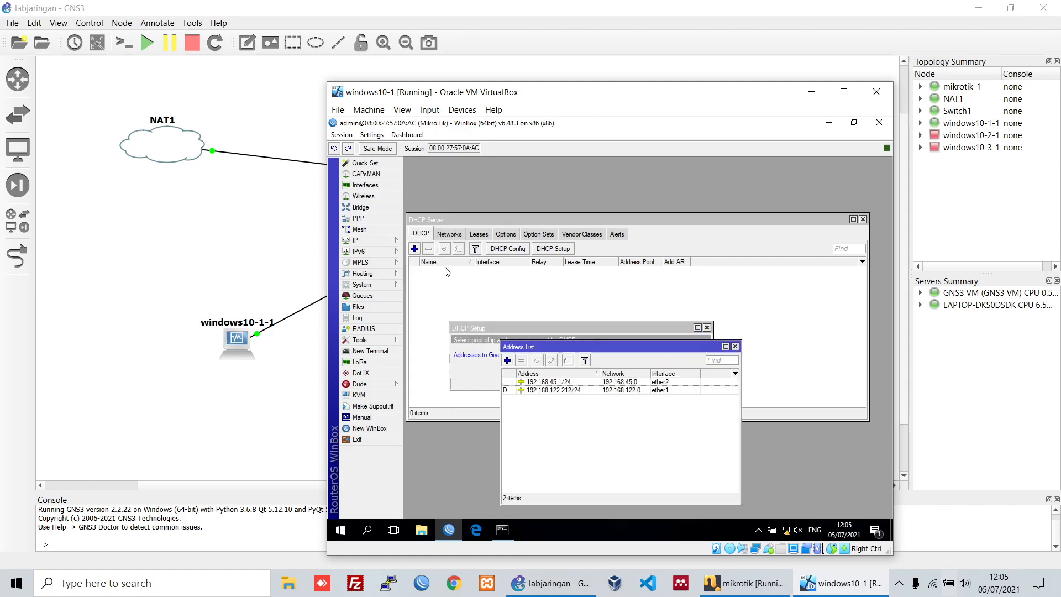
left_click(560, 383)
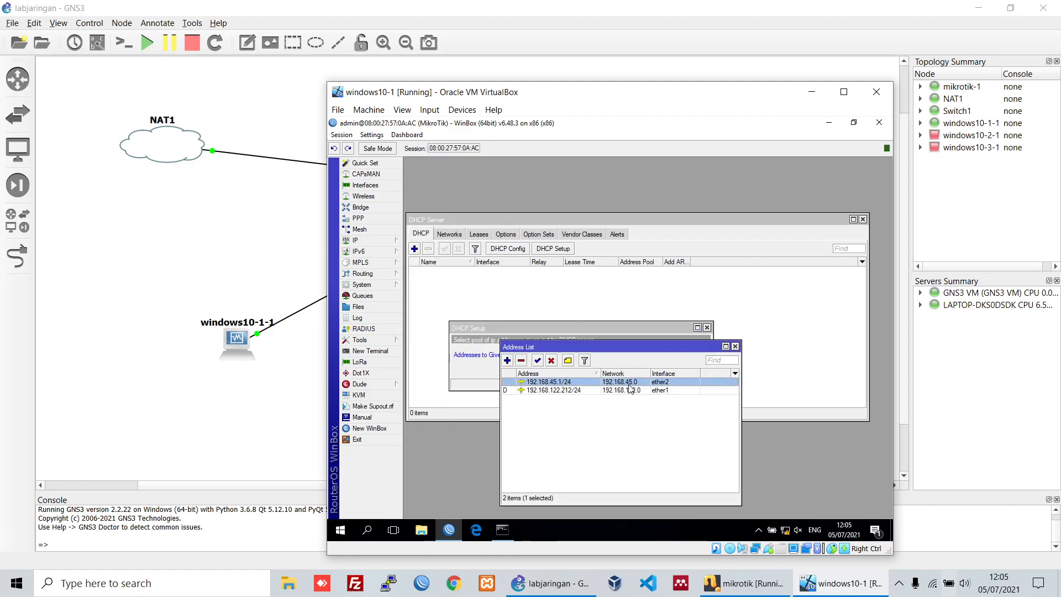
left_click(735, 346)
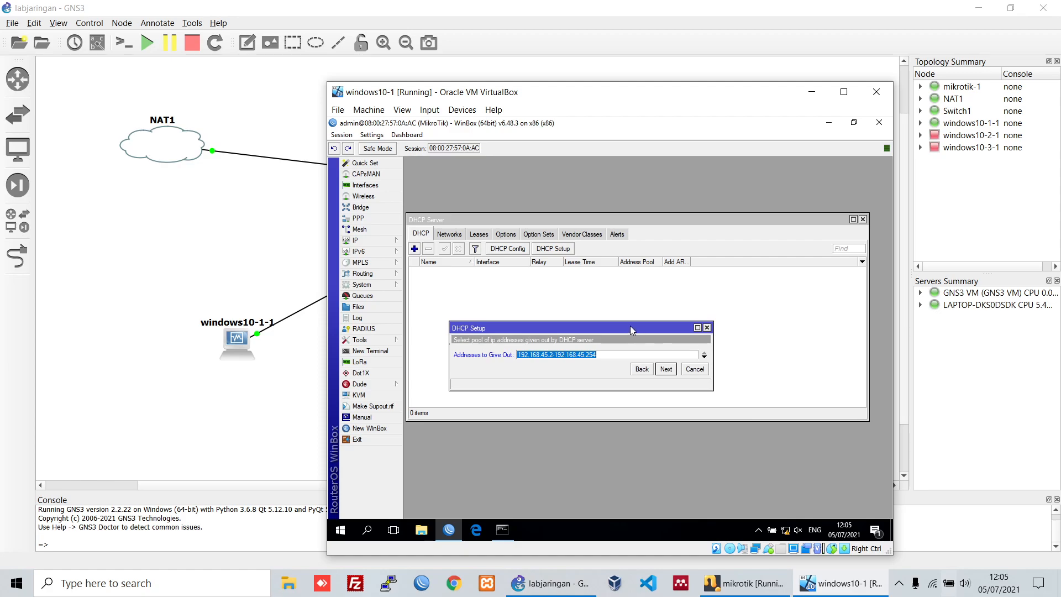
Step: Review the pool of addresses to give out and accept 192.168.45.2-192.168.45.254
left_click_drag(631, 326, 644, 290)
left_click(624, 318)
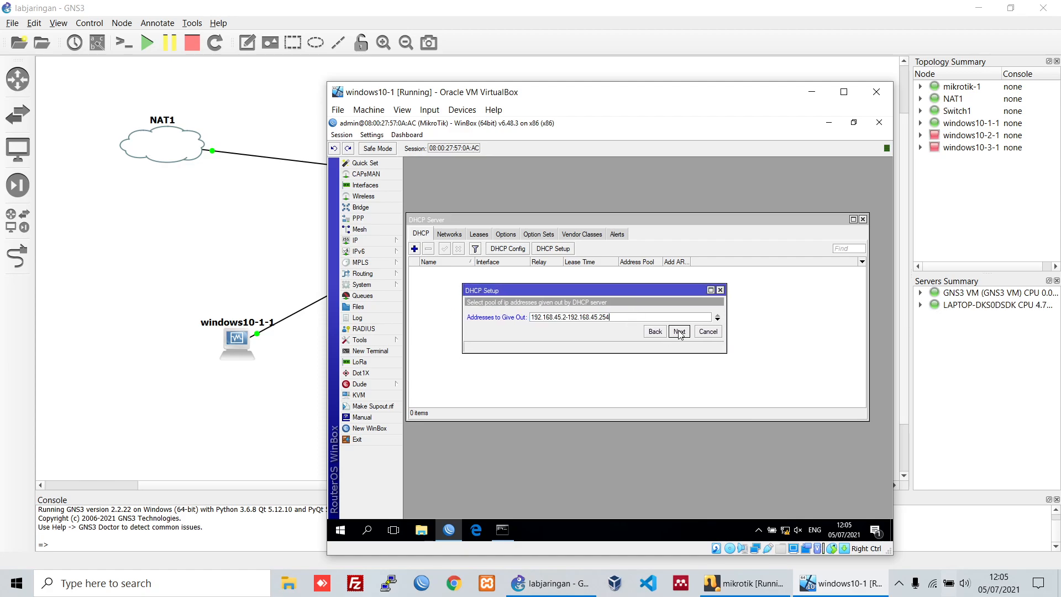
left_click_drag(620, 316, 530, 316)
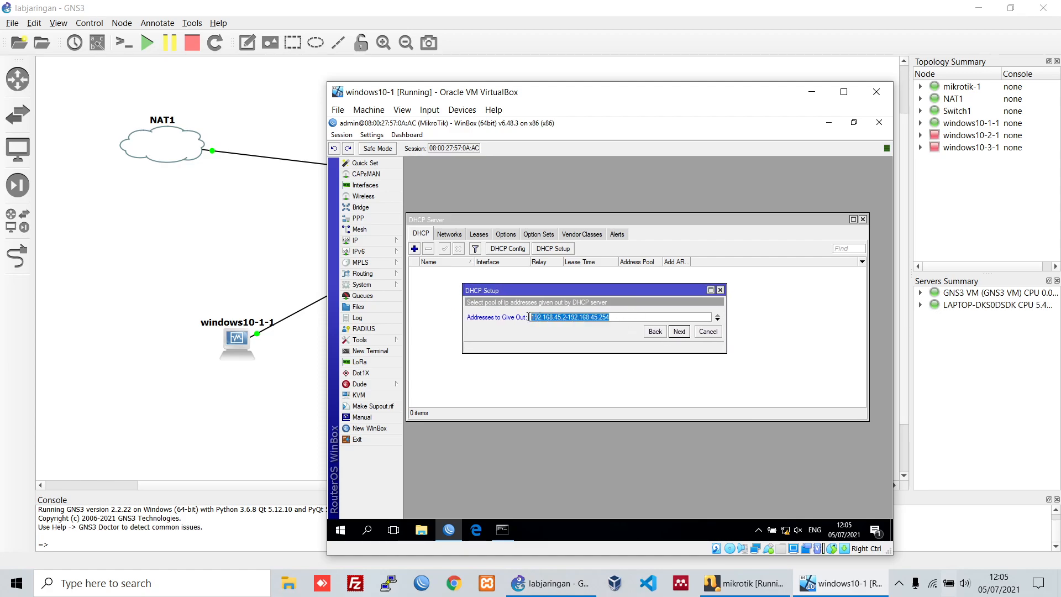
left_click(578, 317)
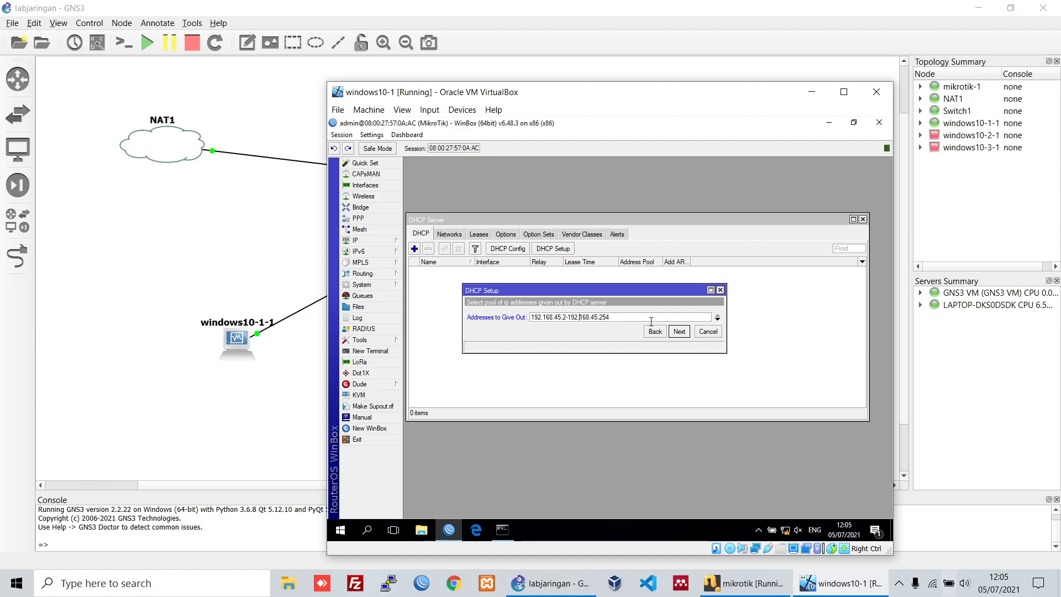
left_click(682, 332)
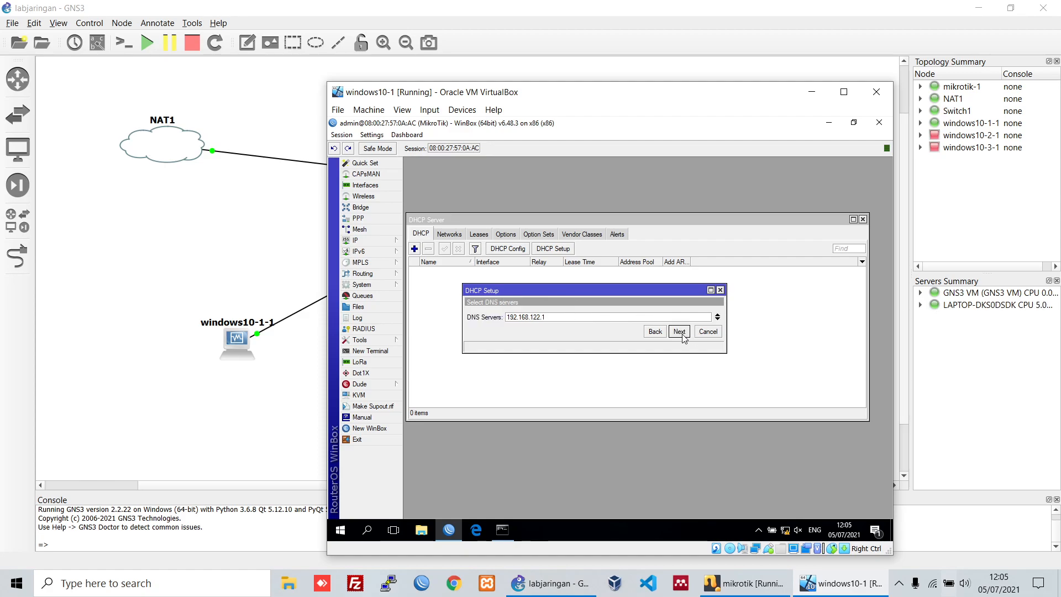
Step: Compare the proposed DNS server with the ether1 entry in the DHCP client list, and close that list
left_click_drag(543, 317, 506, 317)
left_click(572, 317)
left_click(385, 243)
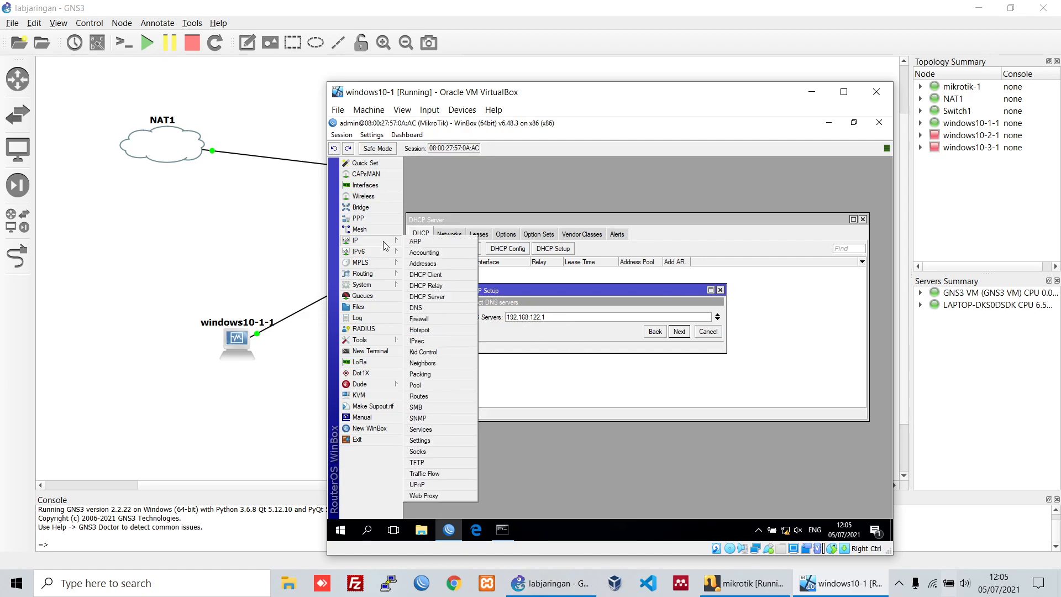
left_click(436, 274)
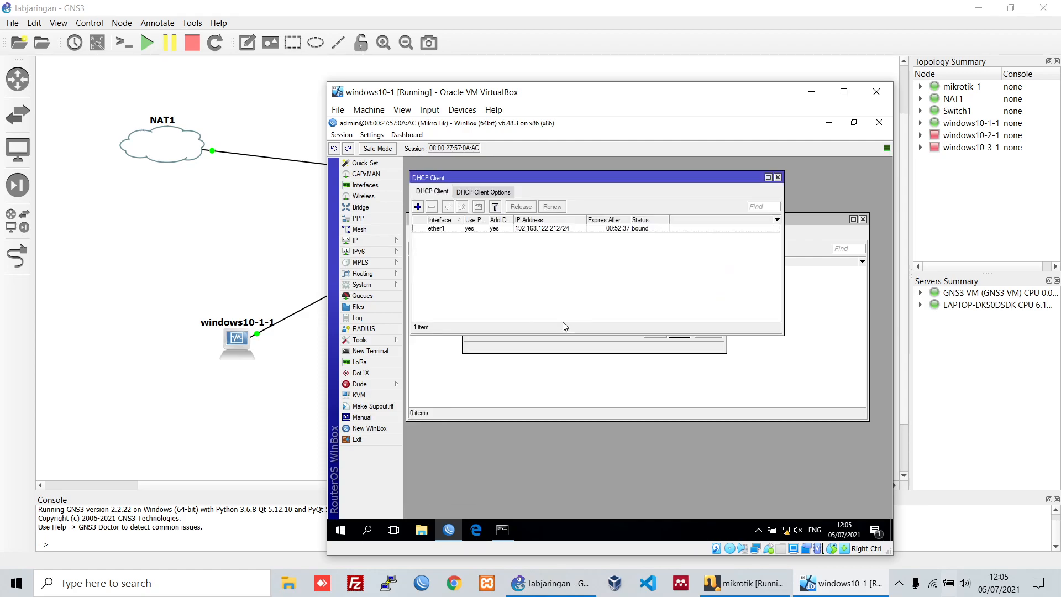
left_click(550, 229)
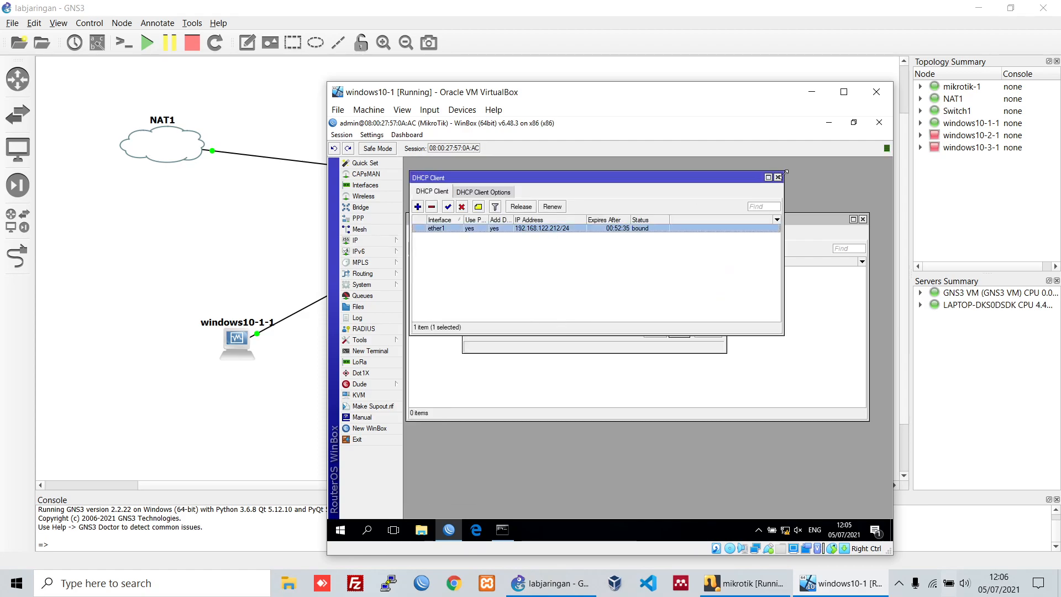
left_click_drag(695, 175, 731, 356)
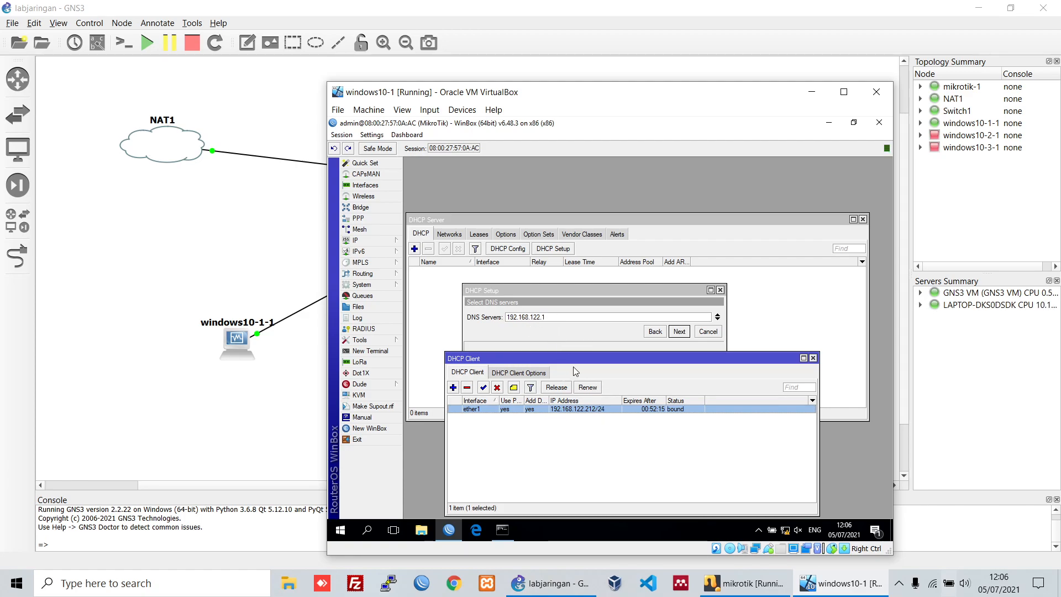
left_click(812, 358)
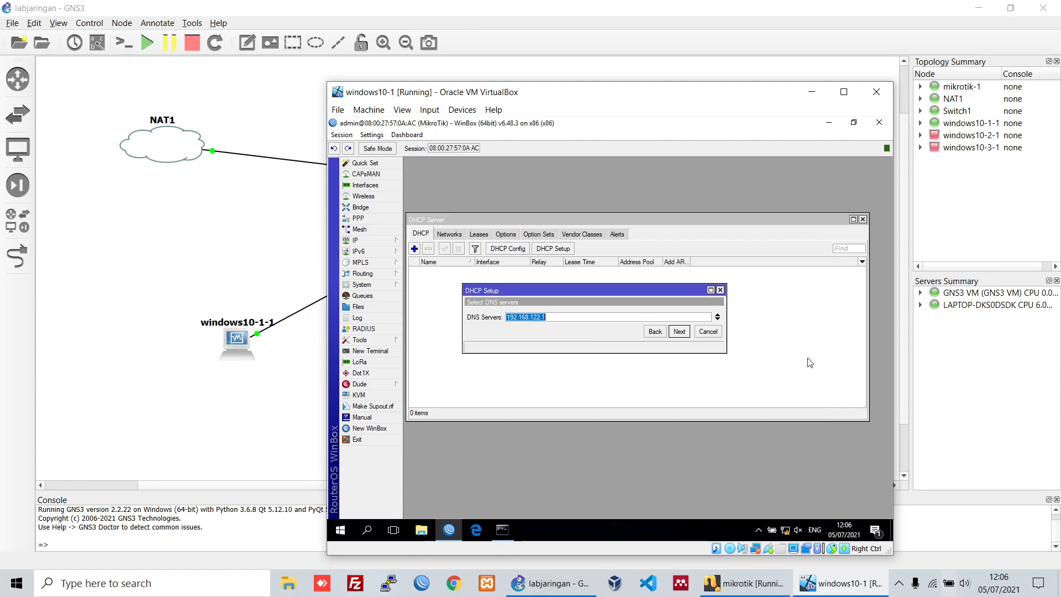
Step: Try adding 8.8.8.8 as a second DNS server, clear the DNS entries, and cancel the DHCP setup
left_click(548, 317)
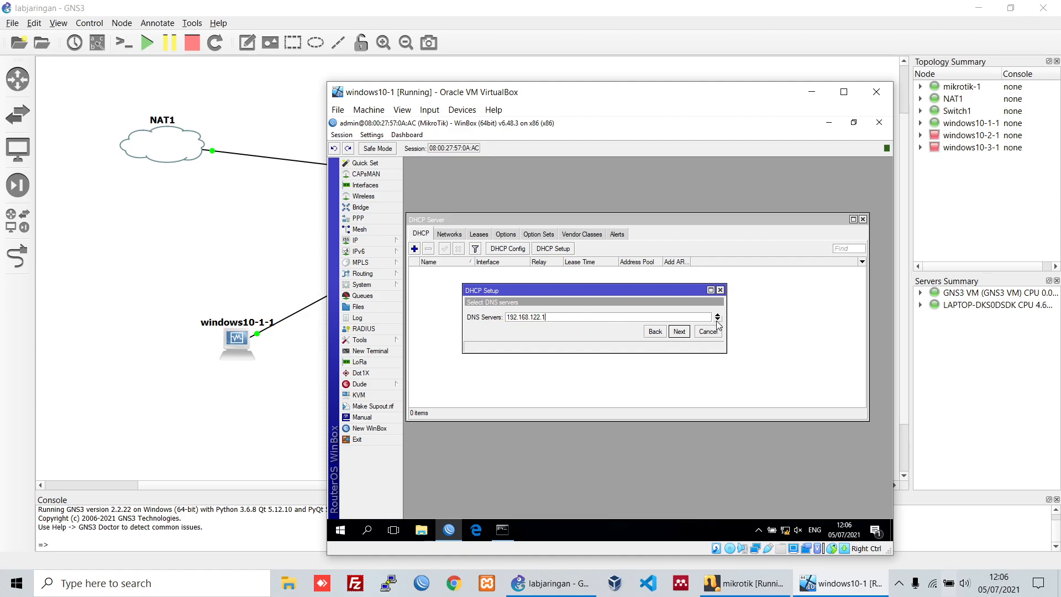
left_click(717, 319)
type("8.8.8.8")
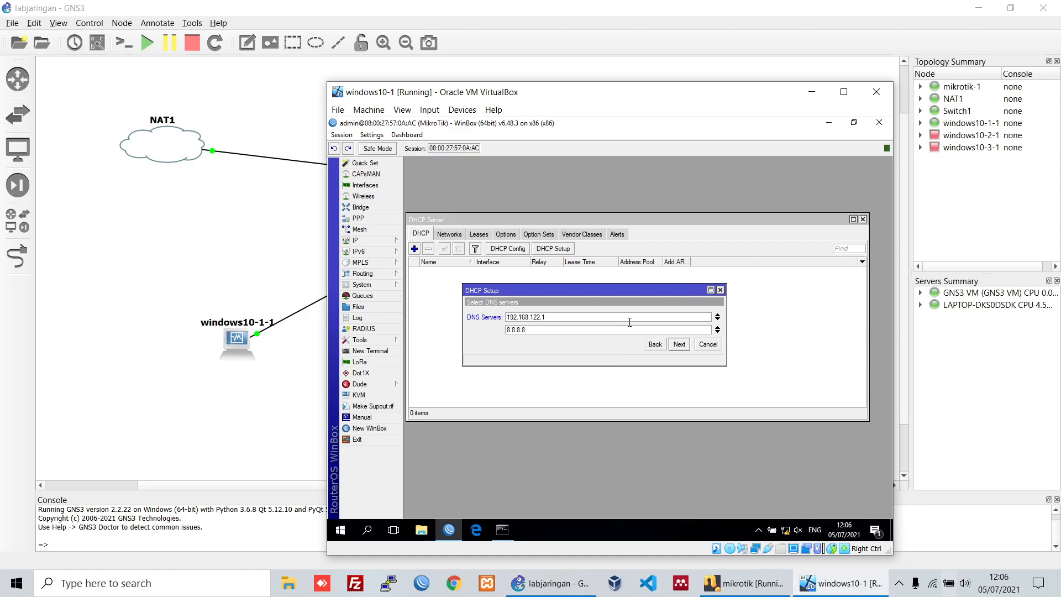
key("BackSpace")
key("BackSpace")
key("BackSpace")
key("BackSpace")
key("BackSpace")
key("BackSpace")
key("BackSpace")
key("BackSpace")
key("BackSpace")
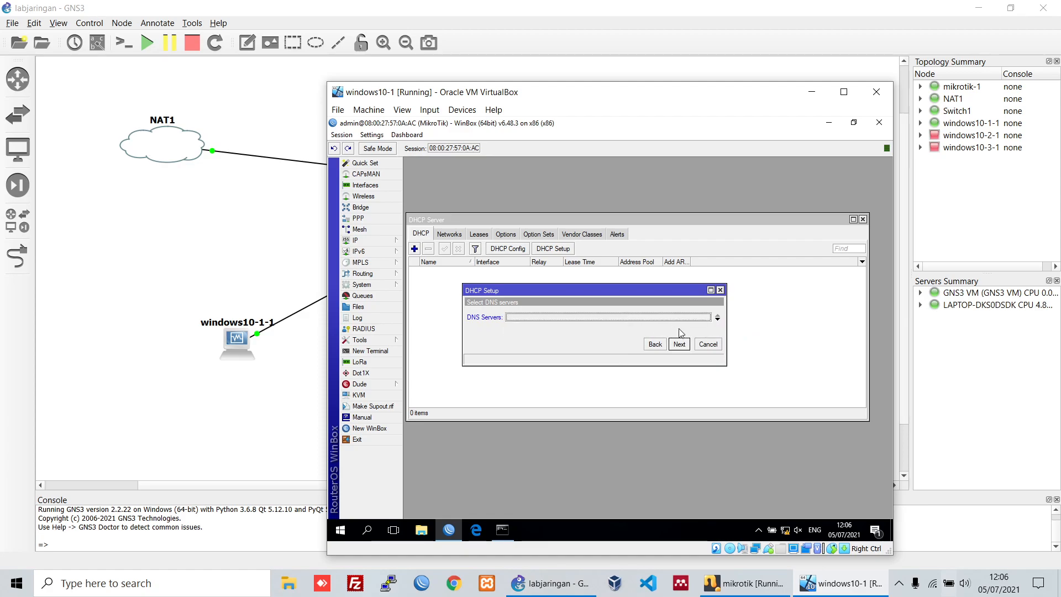
left_click(657, 346)
left_click(679, 343)
left_click(713, 345)
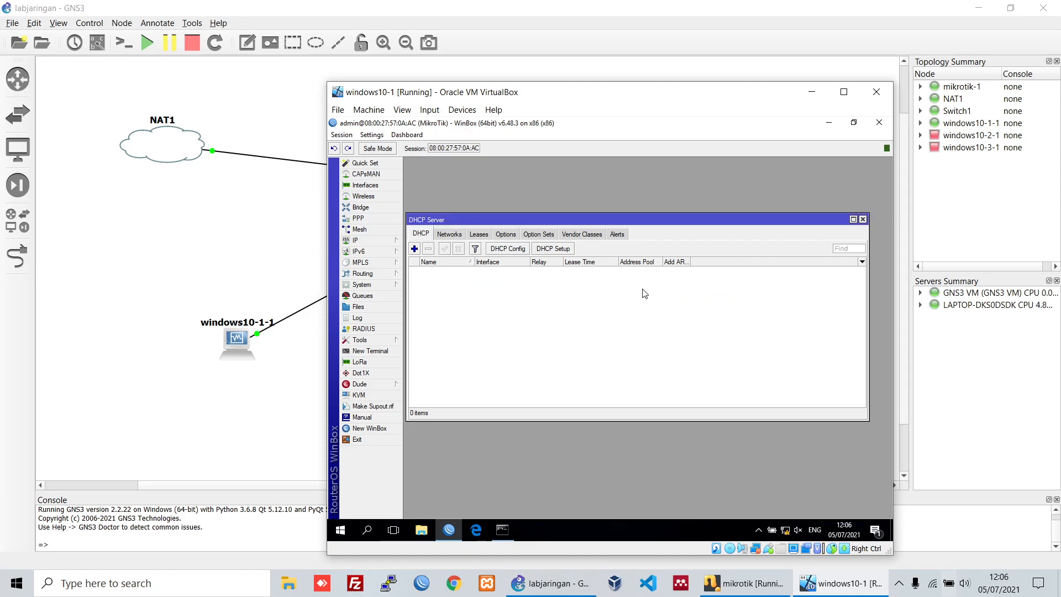
Step: Rerun DHCP Setup on ether2, accepting address space 192.168.45.0/24, gateway 192.168.45.1 and pool 192.168.45.2-192.168.45.254
left_click(565, 253)
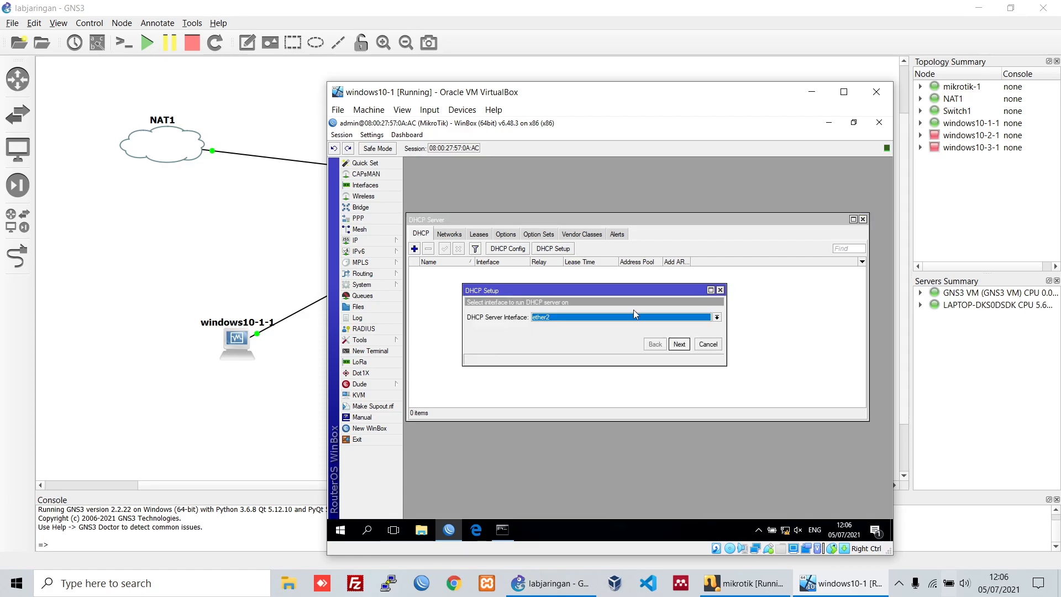
left_click(677, 344)
left_click(678, 344)
left_click(678, 346)
left_click(678, 346)
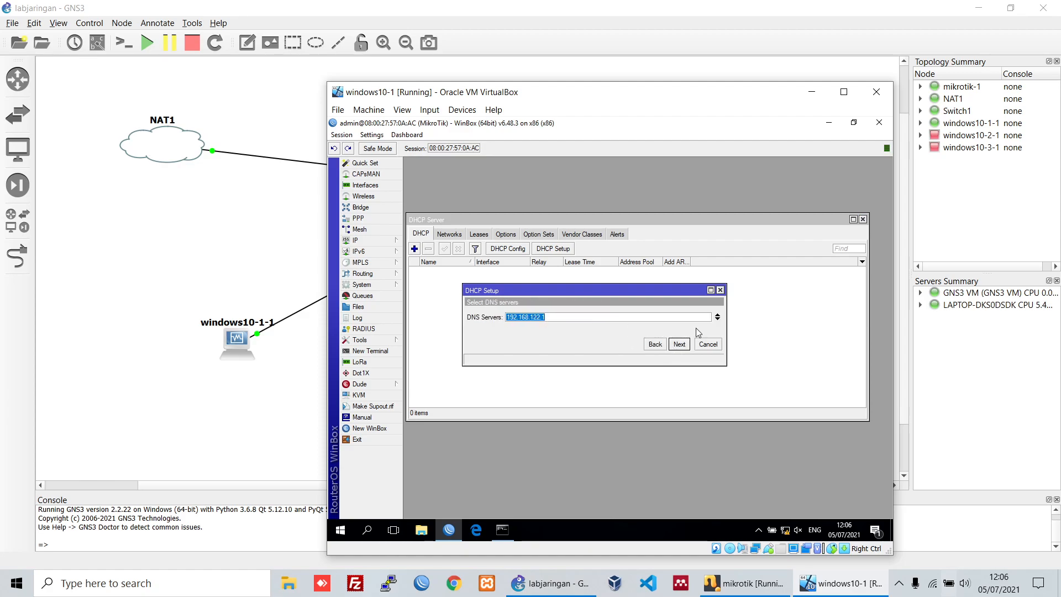
Step: Check NAT1 in the GNS3 topology, return to the windows10-1 VM, and accept 192.168.122.1 as the DNS server
left_click(574, 318)
left_click_drag(122, 104, 237, 189)
left_click_drag(114, 94, 204, 165)
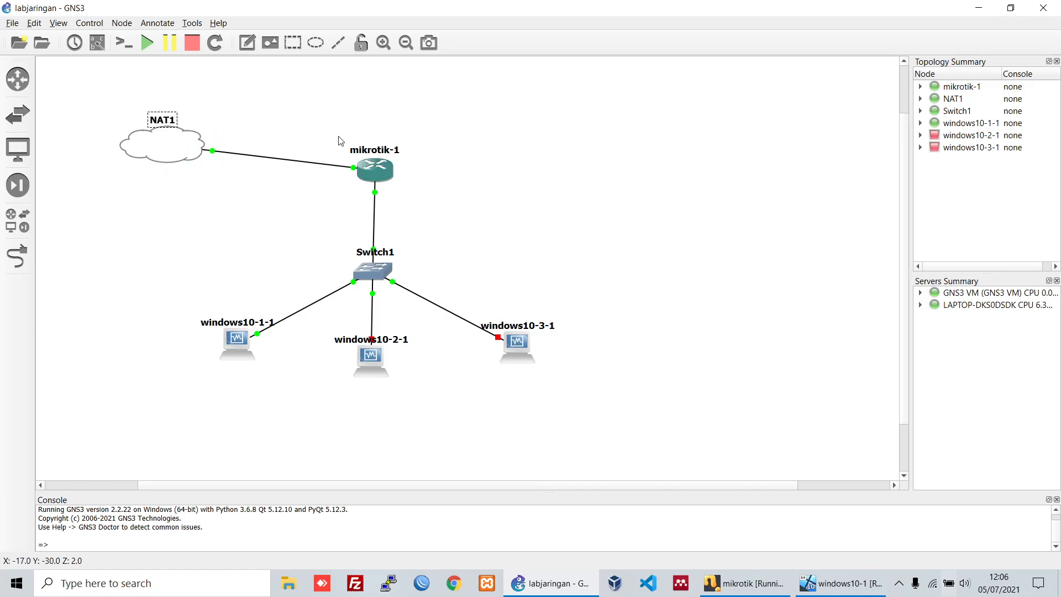
left_click_drag(106, 104, 209, 184)
left_click(840, 583)
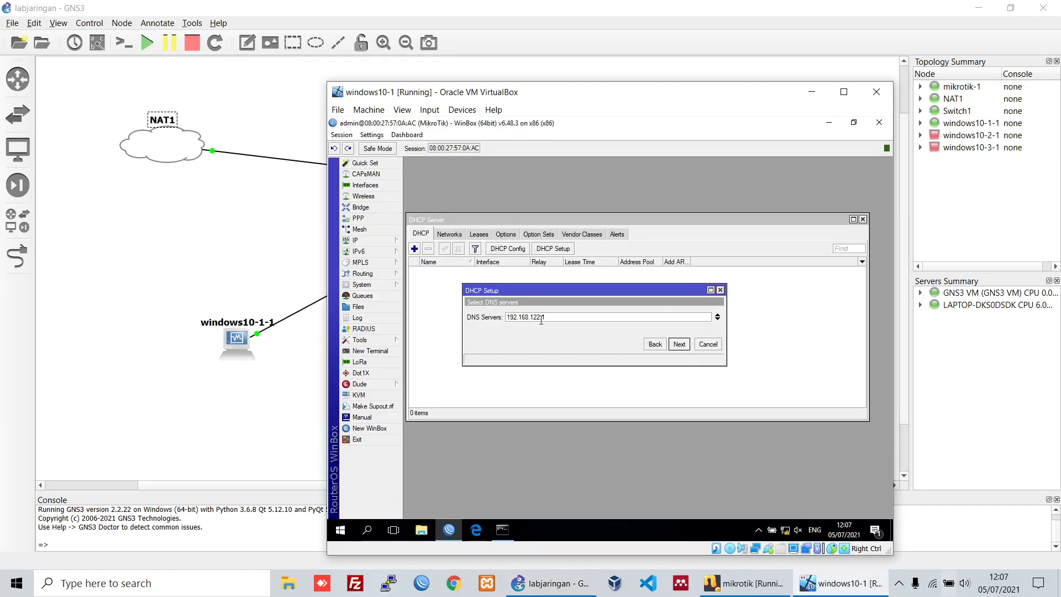
left_click_drag(554, 316, 519, 316)
left_click(576, 319)
left_click(325, 216)
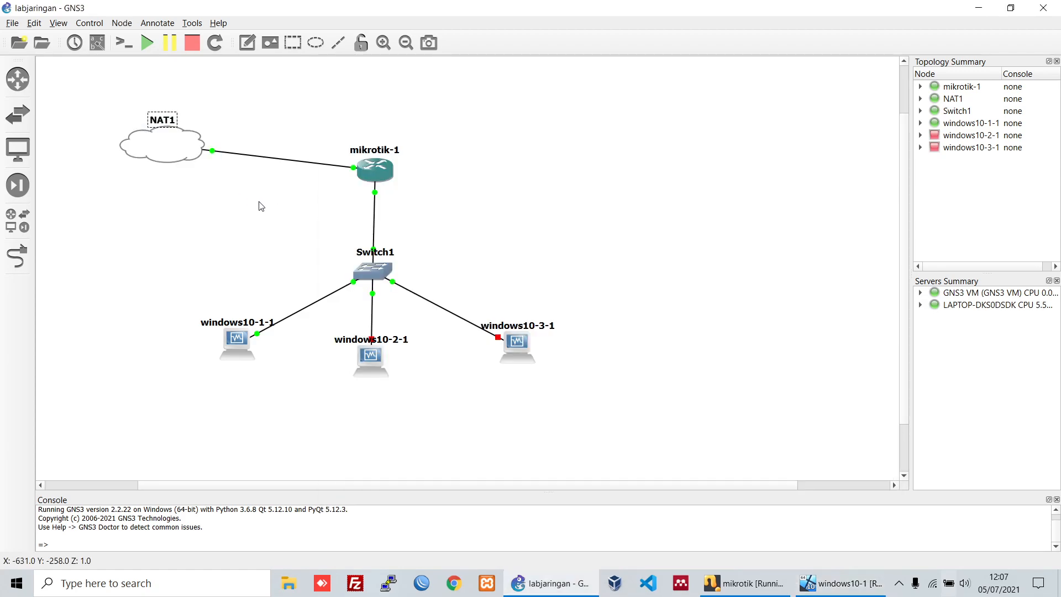
left_click_drag(123, 117, 202, 183)
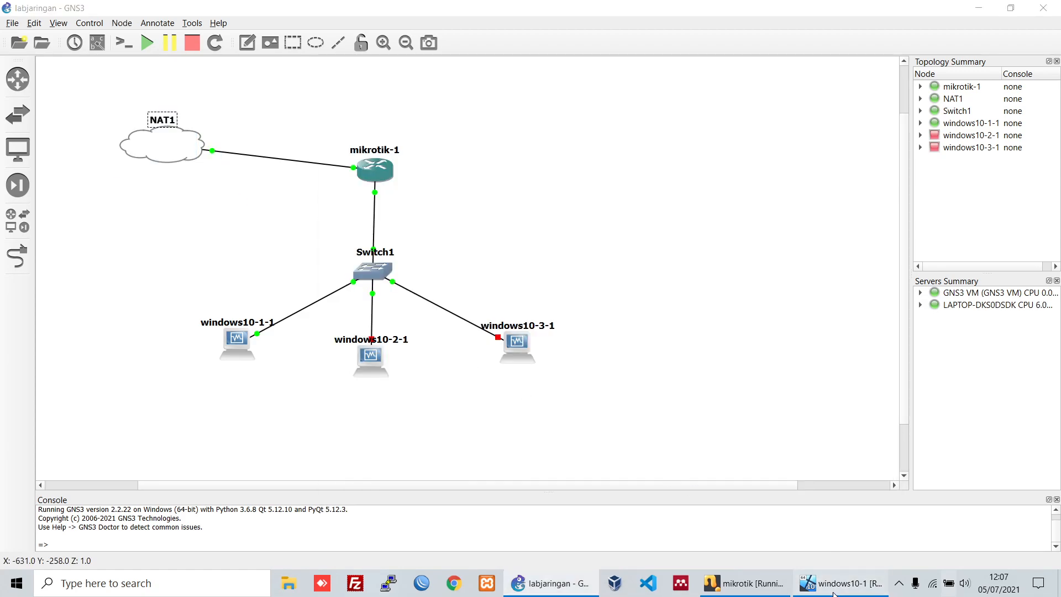
left_click(840, 583)
left_click(679, 345)
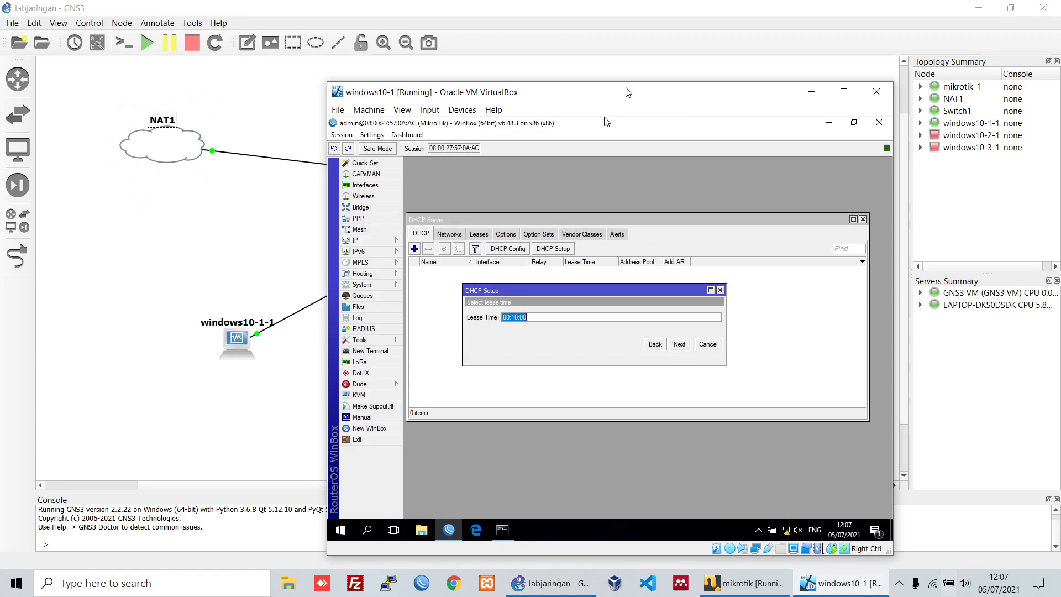
Step: Shift the windows10-1 VM window to uncover more of the topology and examine the proposed lease time in DHCP Setup
left_click_drag(628, 93, 550, 92)
left_click(450, 318)
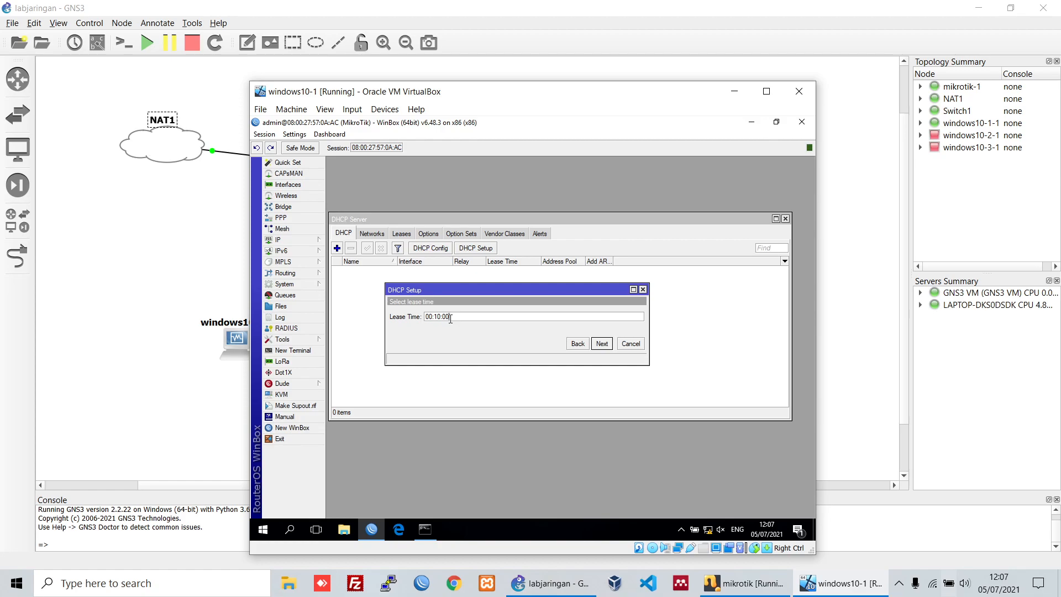
left_click_drag(436, 315, 451, 316)
left_click(464, 315)
Step: Switch to the GNS3 topology and start a text note reading 192.168 above windows10-1-1
left_click(173, 275)
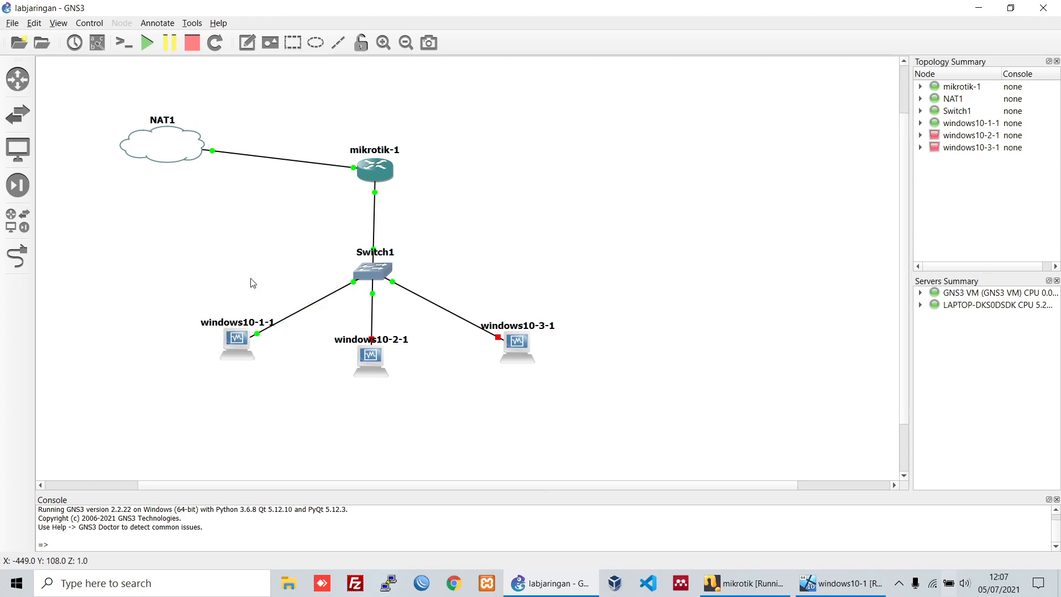
left_click(247, 42)
left_click(227, 290)
type("192.168")
Step: Return to the windows10-1 VM and open the router's IP address list to check the ether2 network
left_click(839, 583)
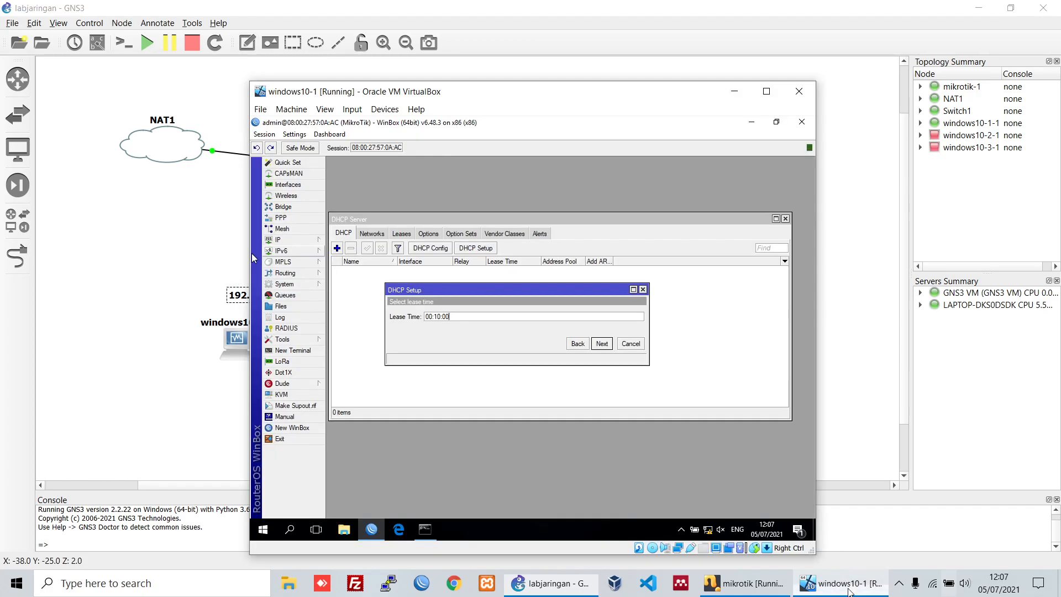
left_click(297, 239)
left_click(345, 262)
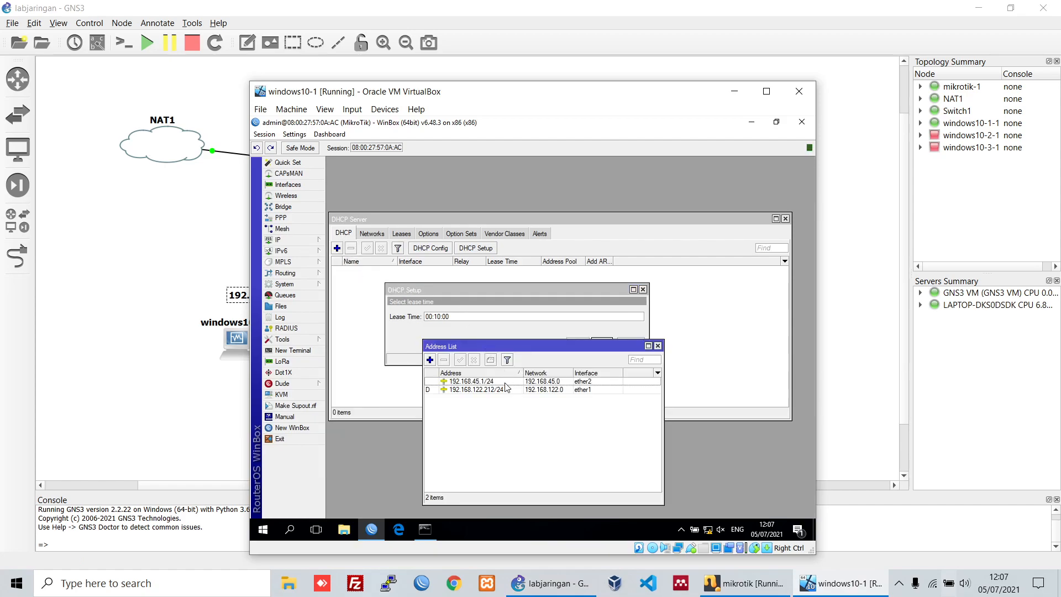
Step: Complete the topology note as 192.168.45.254 and place it just above the windows10-1-1 label
left_click(243, 298)
double_click(258, 302)
left_click(264, 295)
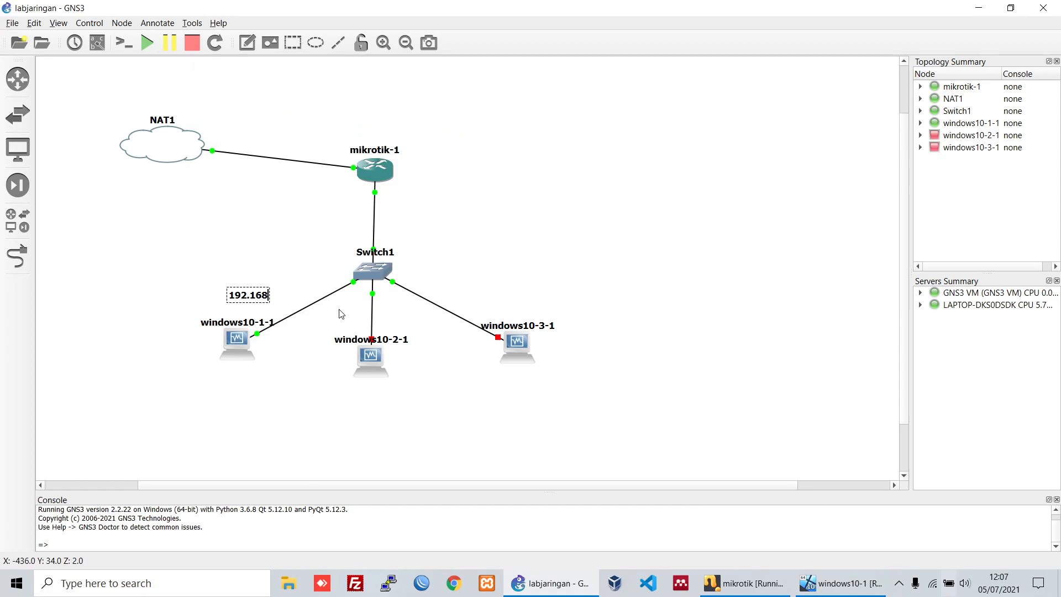
type(".45.254")
left_click(265, 283)
left_click_drag(279, 300, 244, 311)
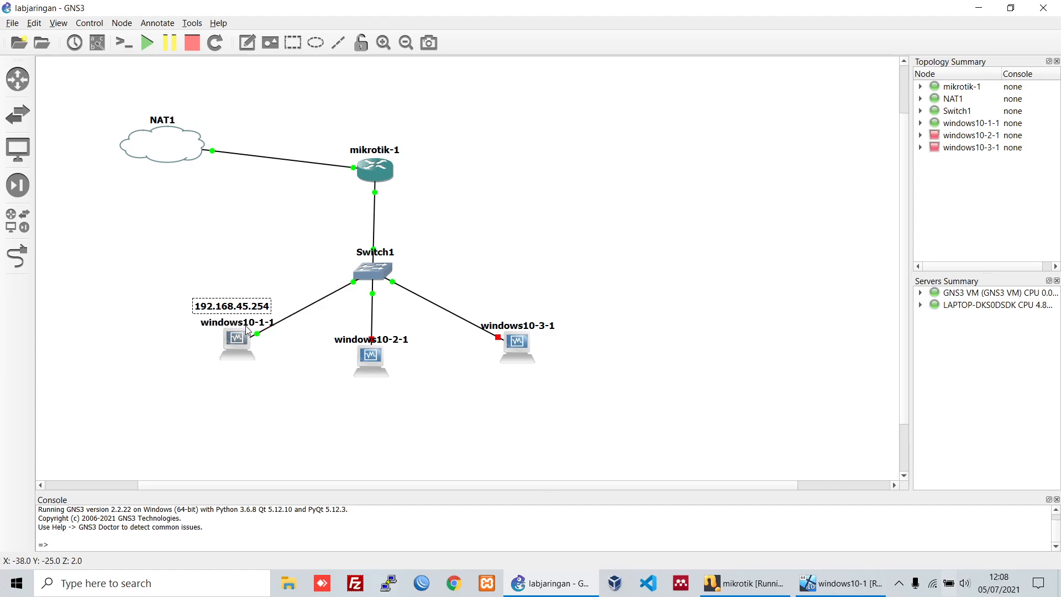
Step: Centre the 192.168.45.254 note above the windows10-1-1 label
left_click(287, 365)
left_click_drag(169, 272, 292, 385)
left_click(292, 275)
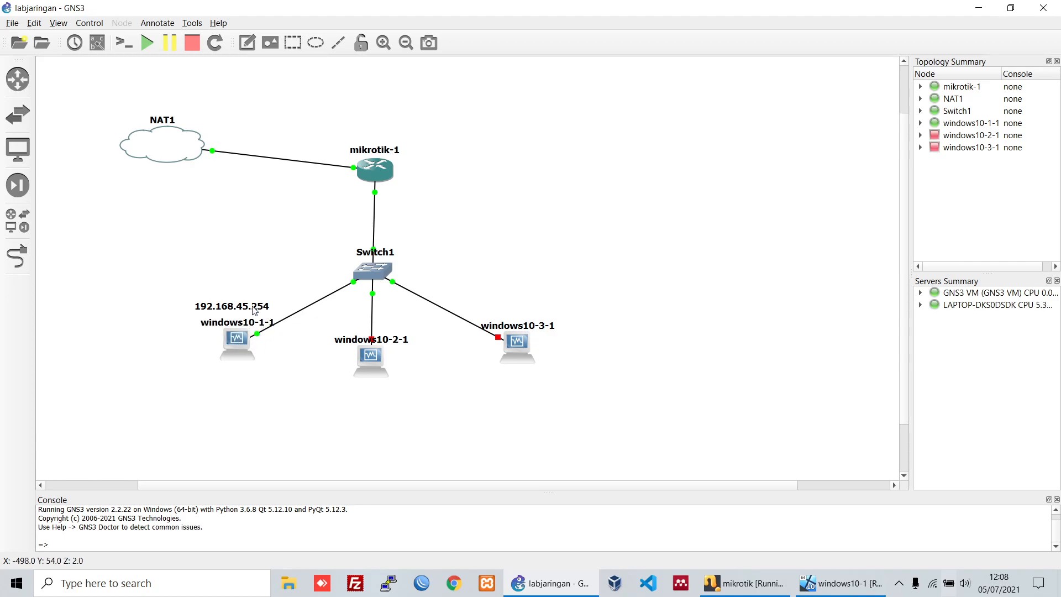
left_click_drag(254, 309, 267, 307)
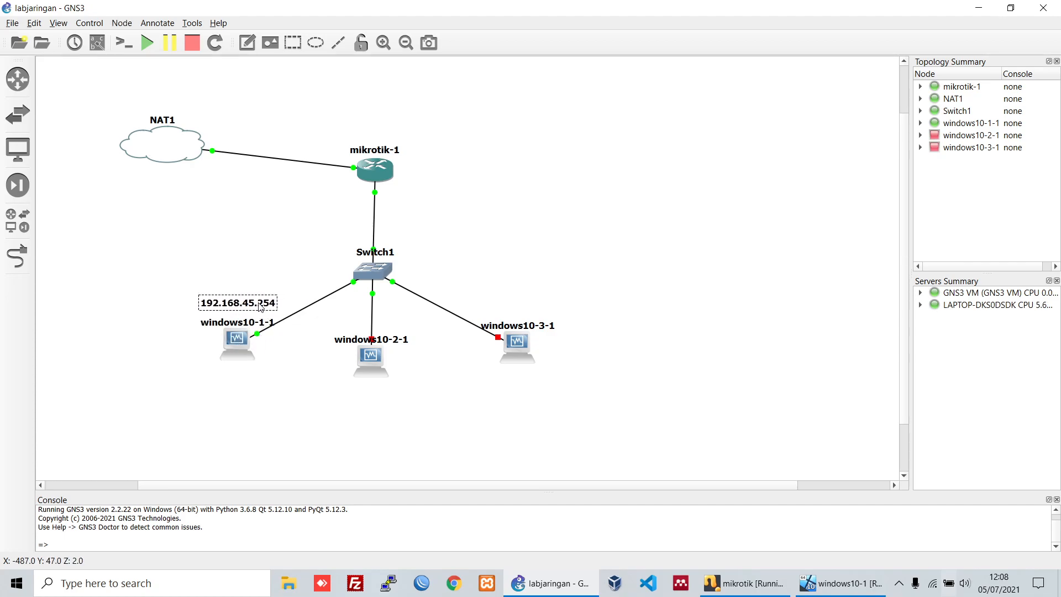
left_click_drag(181, 266, 288, 385)
left_click(308, 382)
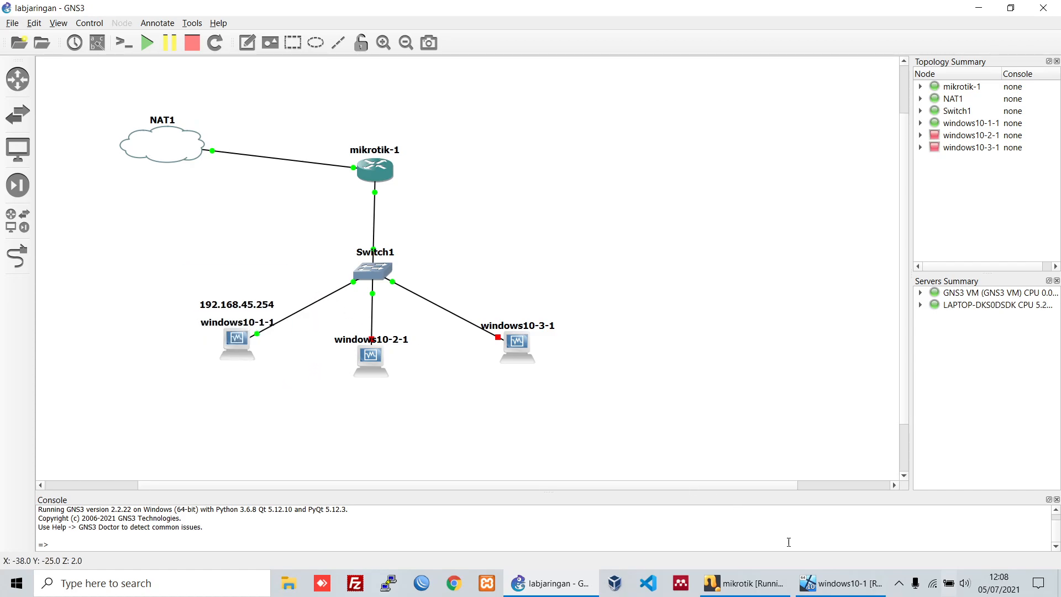
Step: Look at the lease time in the windows10-1 VM, return to the topology and readjust the note above windows10-1-1
left_click(840, 583)
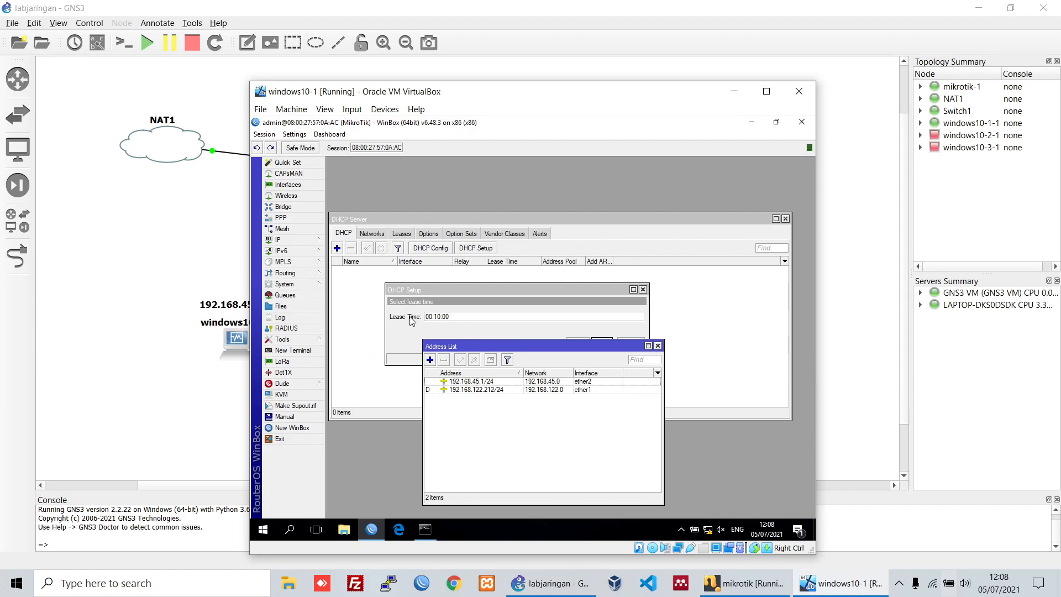
left_click(178, 267)
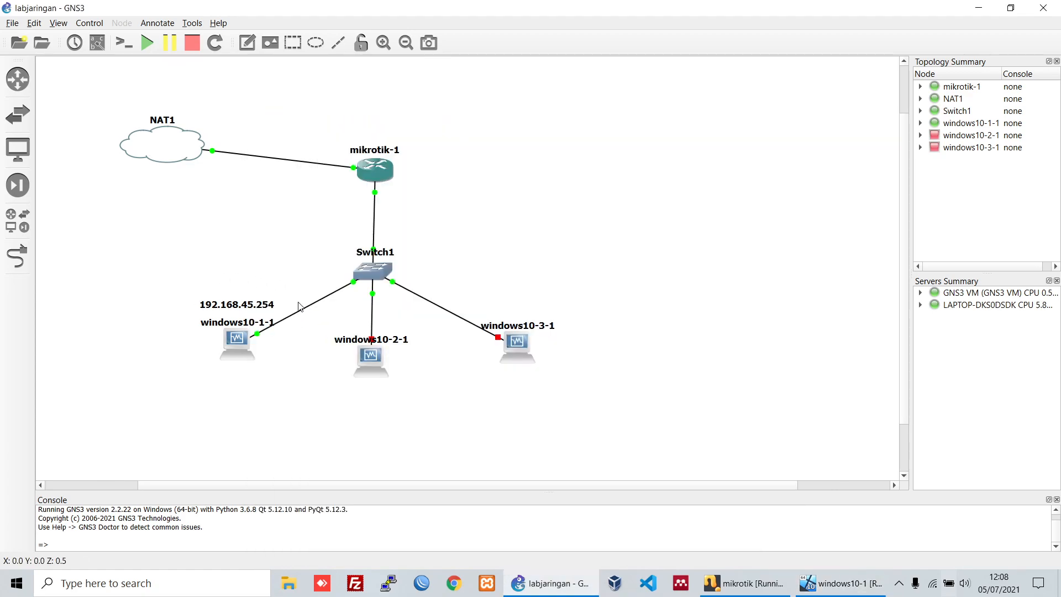
left_click_drag(172, 284, 291, 383)
mouse_move(242, 305)
left_mouse_down()
mouse_move(260, 305)
mouse_move(239, 306)
left_mouse_up()
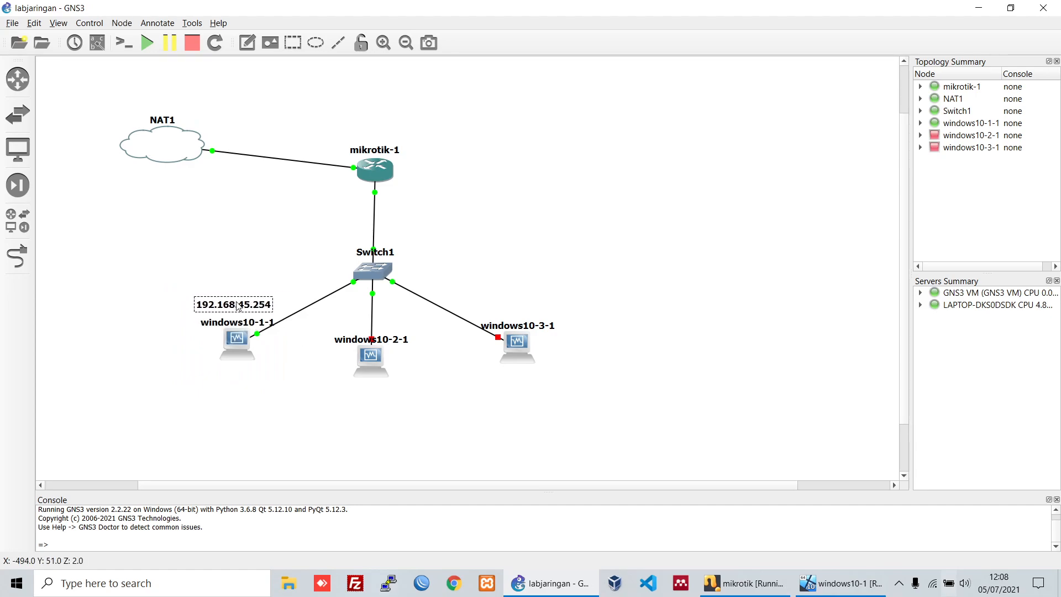
left_click(285, 398)
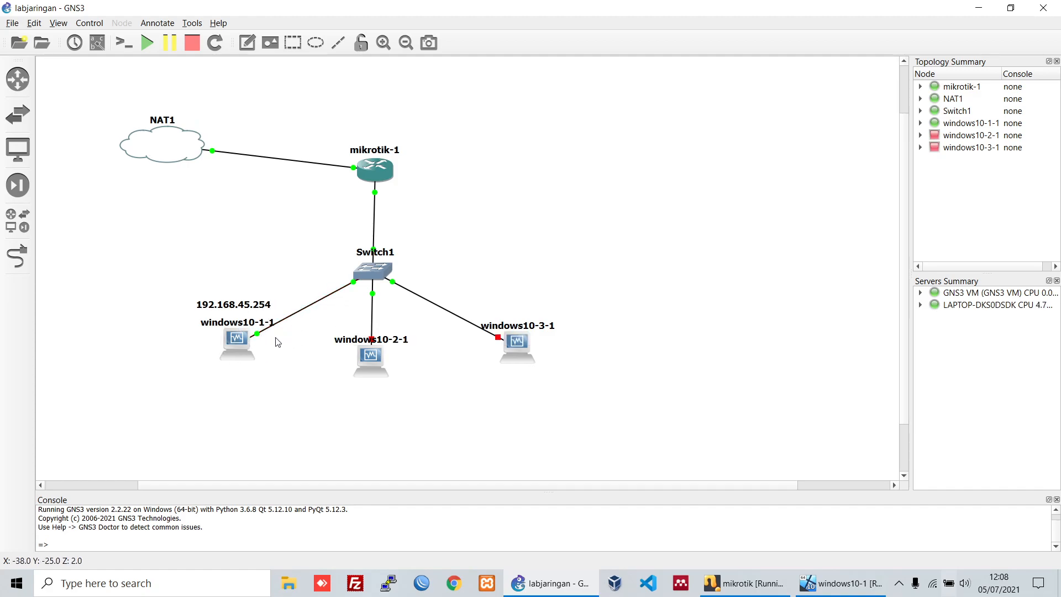
left_click(258, 308)
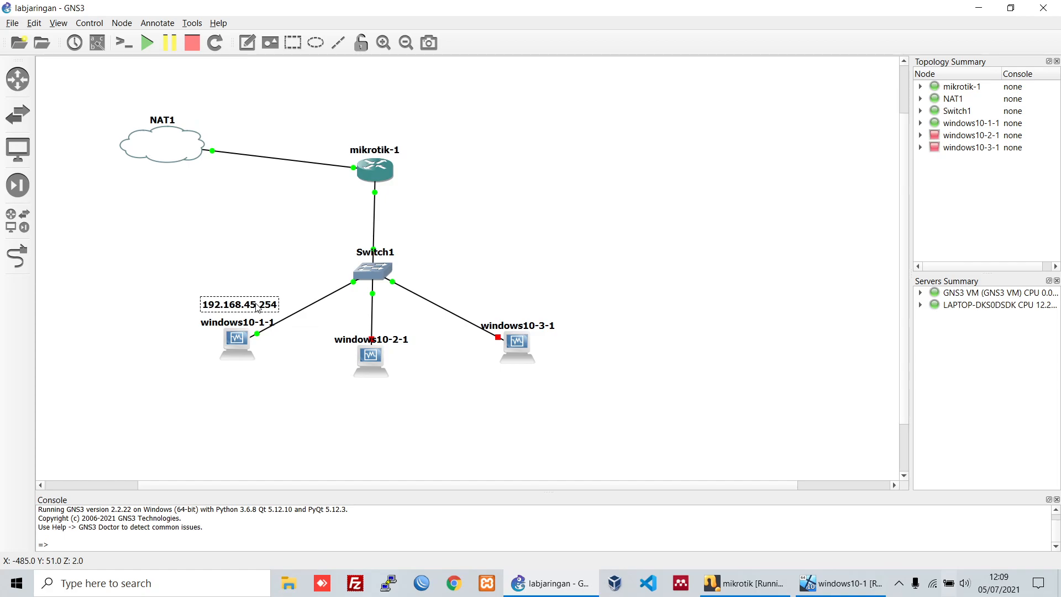
left_click_drag(461, 309, 578, 384)
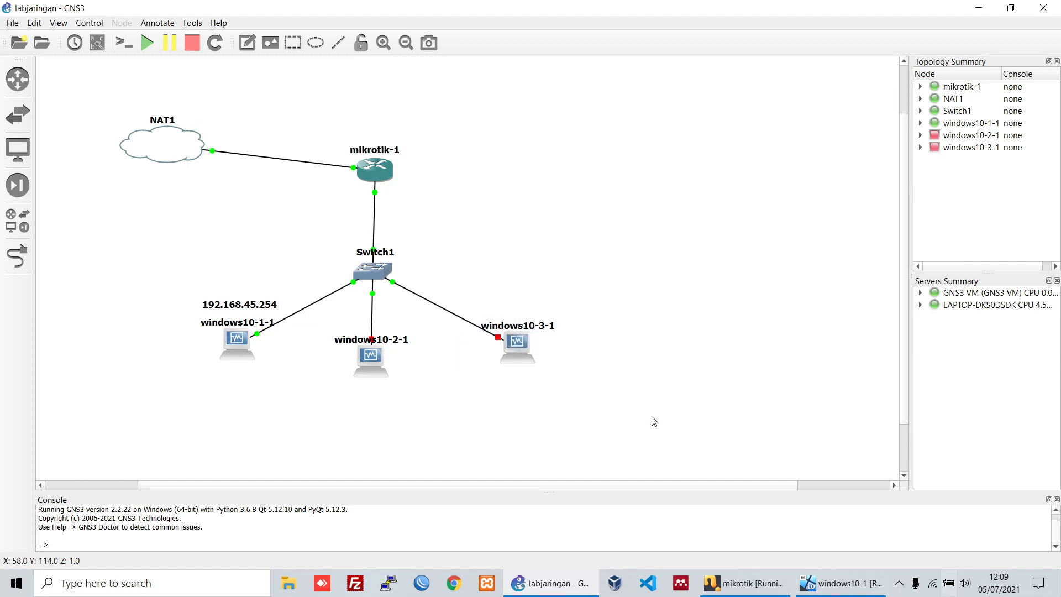
Step: Move the 192.168.45.254 note above windows10-3-1 and add a new note reading 192.168.45.253 above windows10-1-1
mouse_move(245, 309)
left_mouse_down()
mouse_move(380, 388)
mouse_move(437, 296)
mouse_move(521, 314)
left_mouse_up()
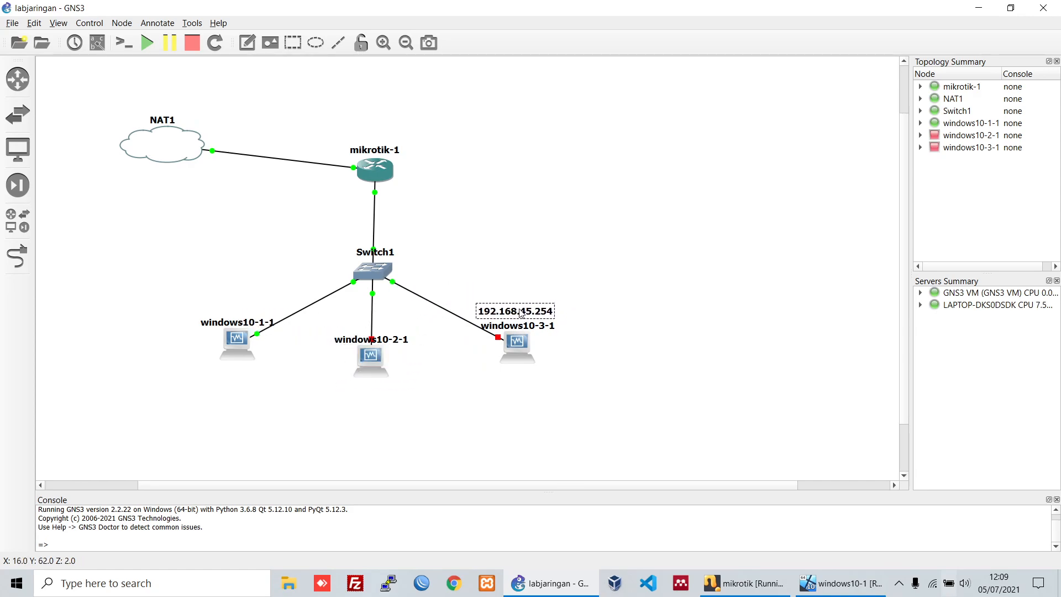
left_click(609, 354)
left_click(247, 43)
left_click(221, 300)
type("1")
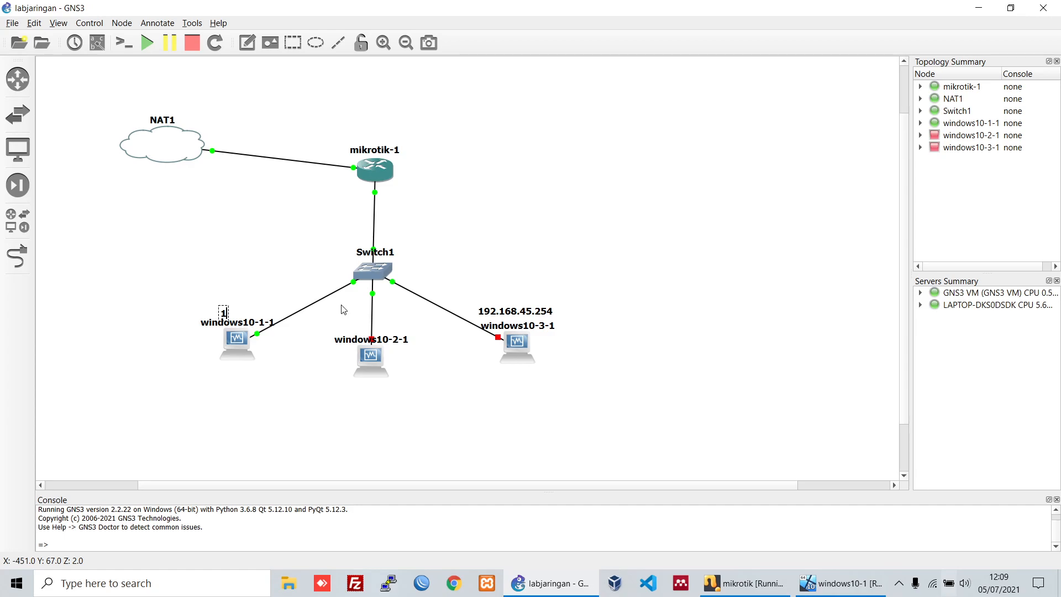
type("92.16")
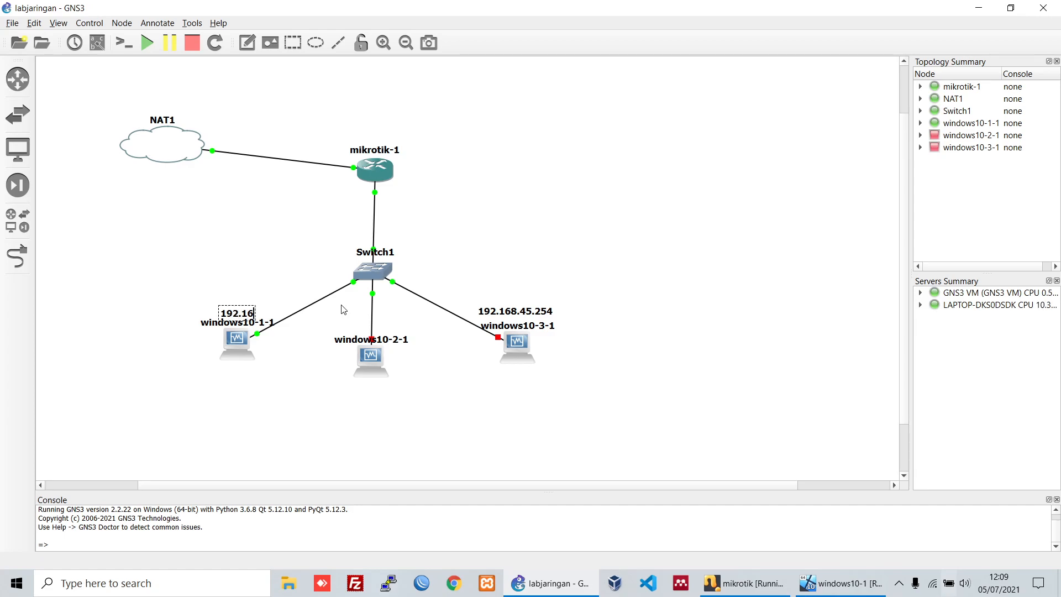
type("8.45.353")
left_click_drag(292, 318, 263, 312)
Step: Move the 192.168.45.253 note to the blank area below NAT1 and return the 192.168.45.254 note to windows10-1-1
left_click(535, 309)
left_click_drag(503, 315, 508, 311)
left_click_drag(441, 285, 598, 388)
left_click_drag(249, 308, 193, 297)
left_click(513, 311)
left_click_drag(513, 311, 244, 315)
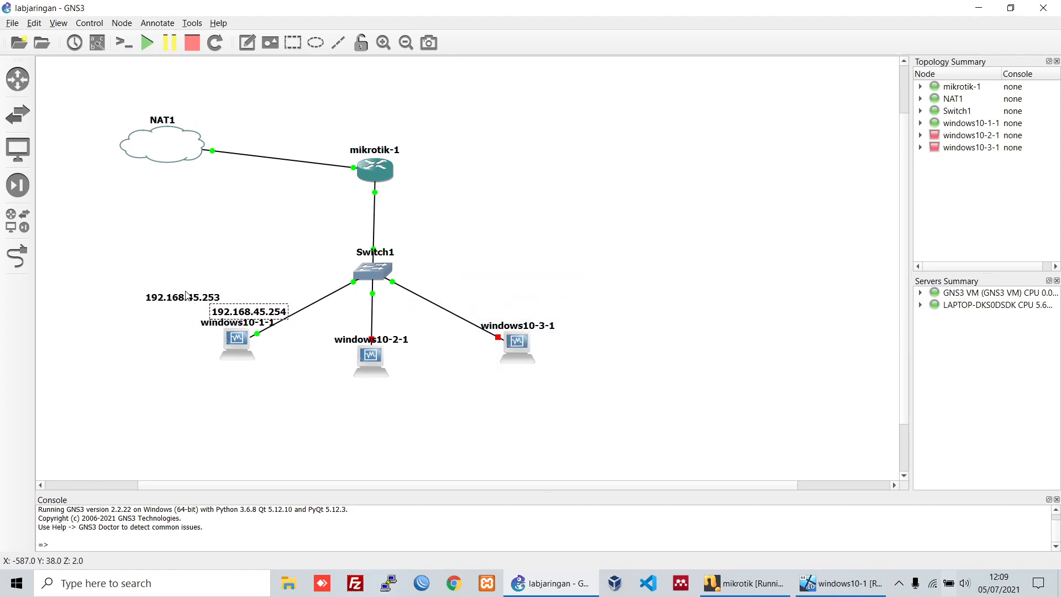
left_click_drag(187, 295, 142, 278)
left_click_drag(233, 312, 220, 308)
left_click_drag(472, 301, 628, 396)
left_click(628, 396)
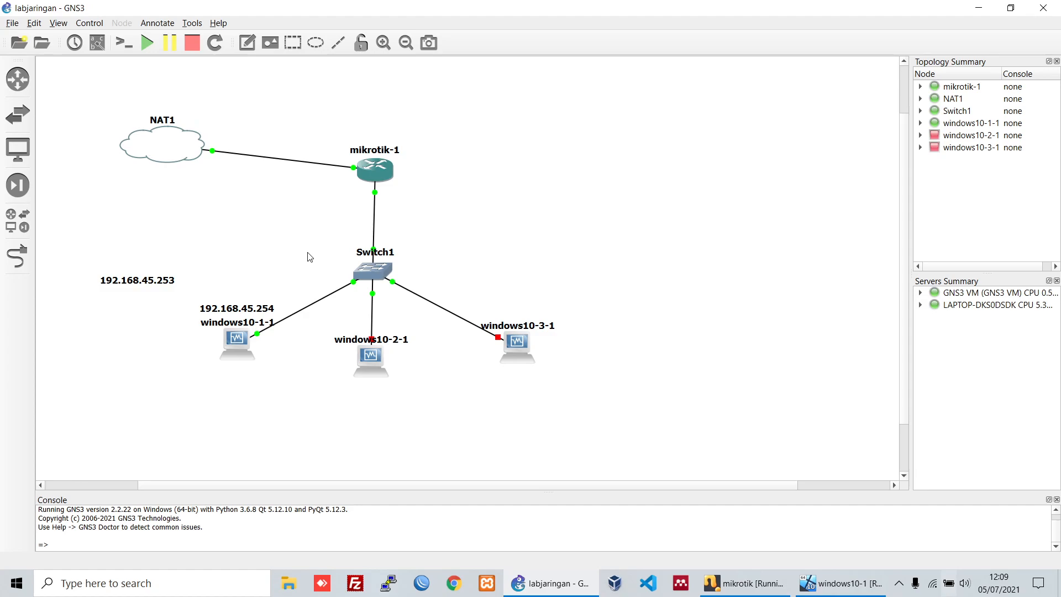
Step: Place the 192.168.45.253 note above windows10-3-1, realign the windows10-1-1 note, and bring the 192.168.45.253 note back below NAT1
left_click_drag(147, 286, 526, 314)
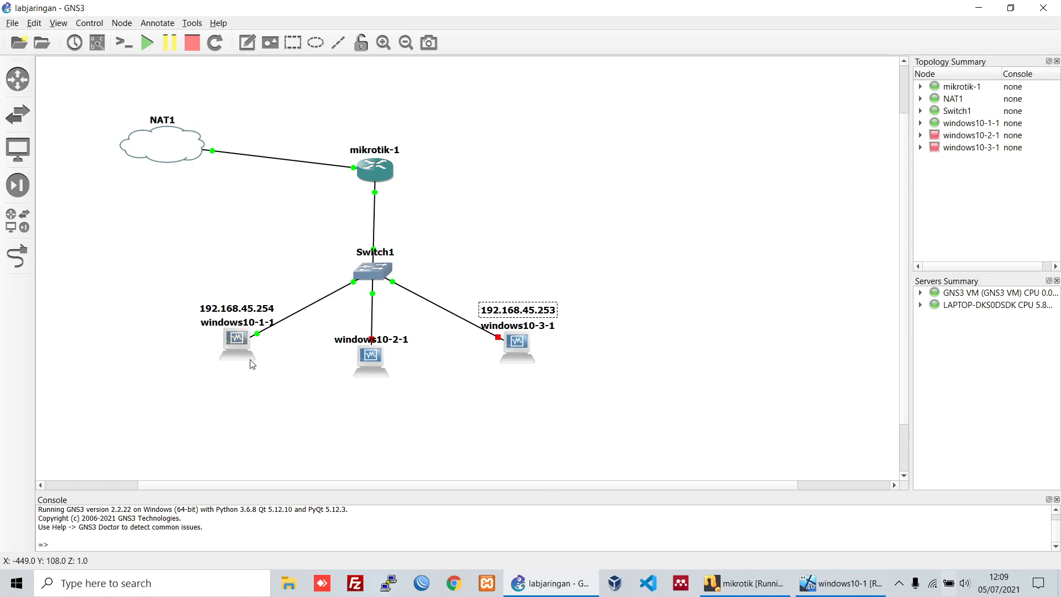
left_click_drag(258, 304, 259, 303)
left_click(541, 314)
left_click_drag(541, 314, 172, 246)
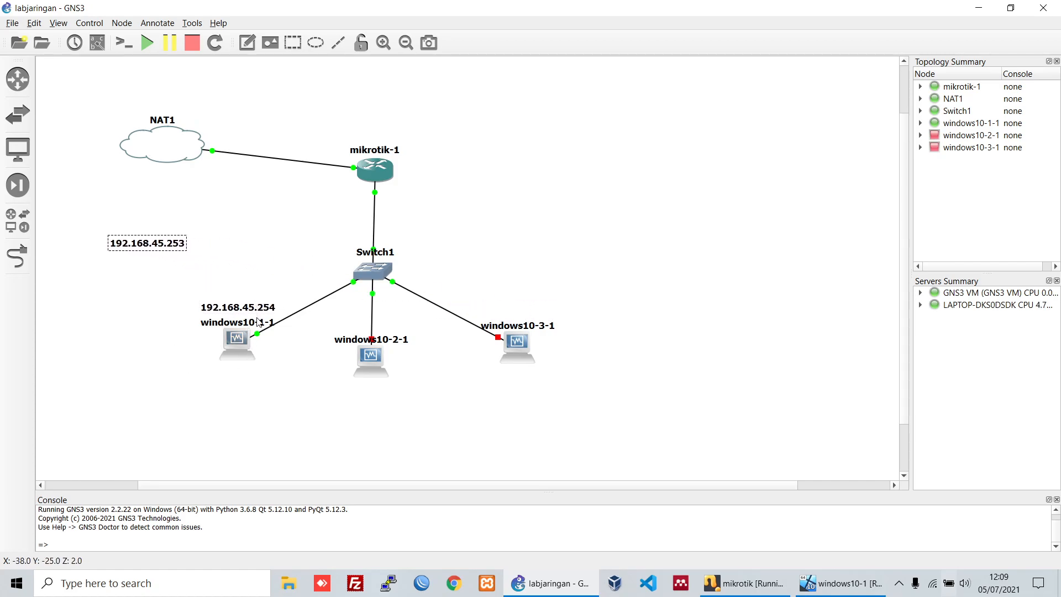
Step: Check DHCP Setup in the windows10-1 VM, return to the topology and raise the 192.168.45.254 note slightly above windows10-1-1
left_click(829, 581)
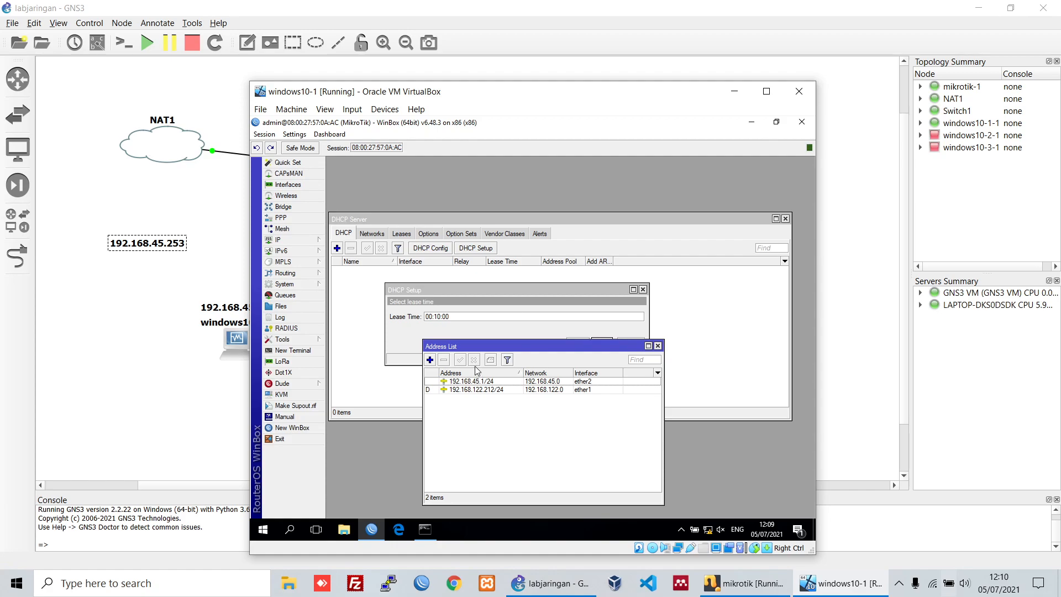
left_click(232, 312)
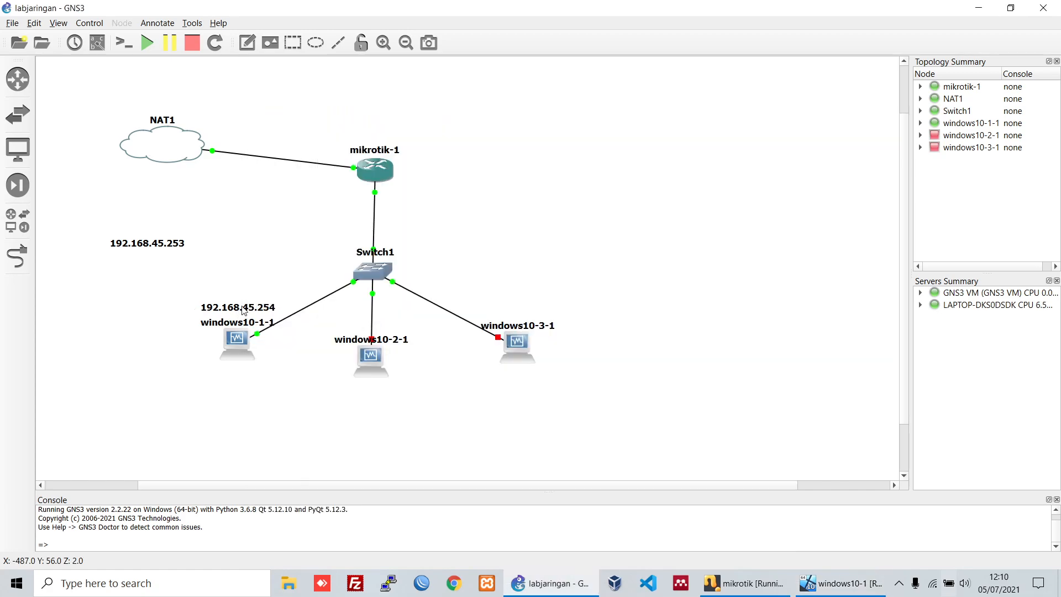
mouse_move(241, 308)
left_mouse_down()
mouse_move(271, 289)
mouse_move(246, 304)
mouse_move(255, 273)
mouse_move(245, 302)
left_mouse_up()
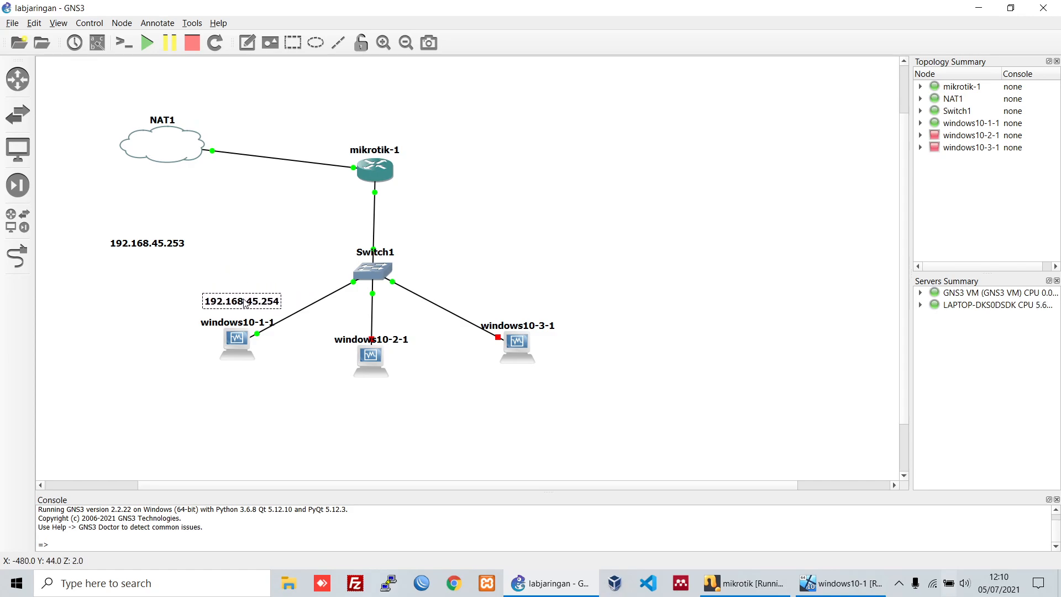
left_click(638, 374)
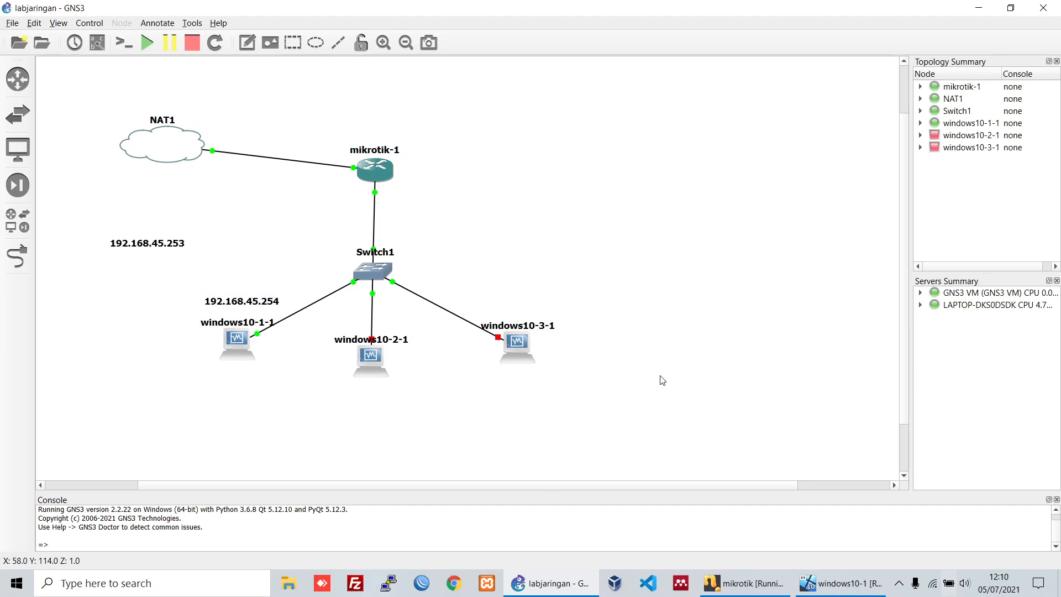
left_click_drag(89, 226, 282, 311)
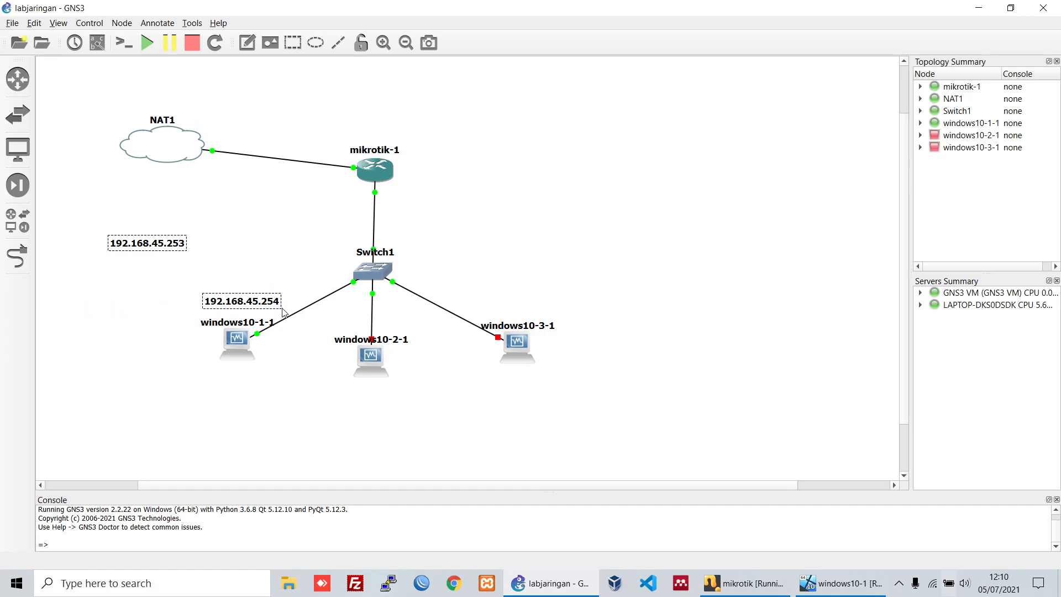
left_click(744, 356)
Step: Return to the windows10-1 VM, set the DHCP lease time to 00:02:00 and complete the DHCP server setup
left_click(840, 583)
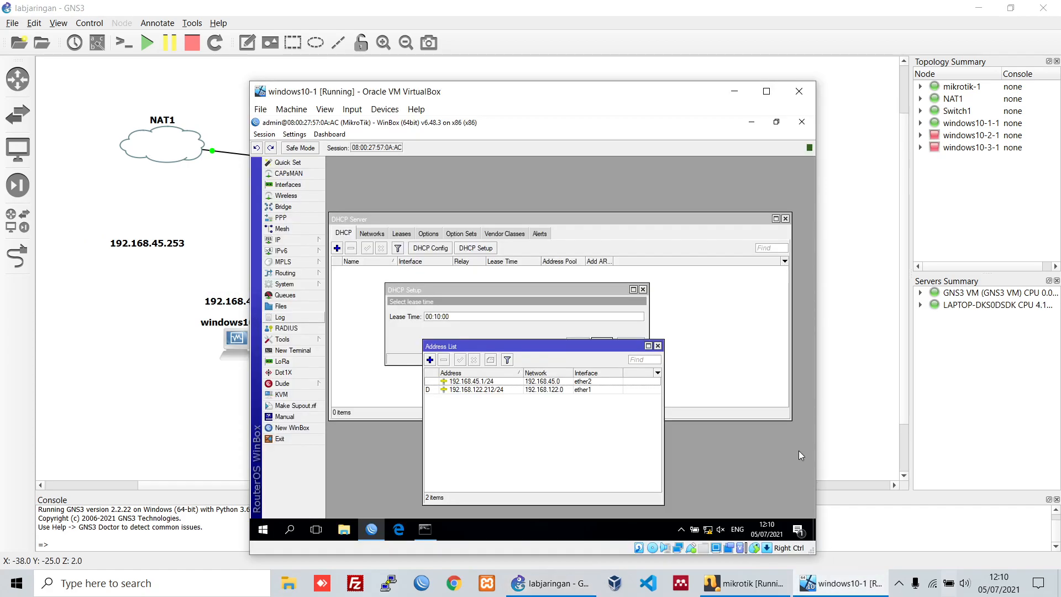
left_click(436, 316)
left_click(454, 315)
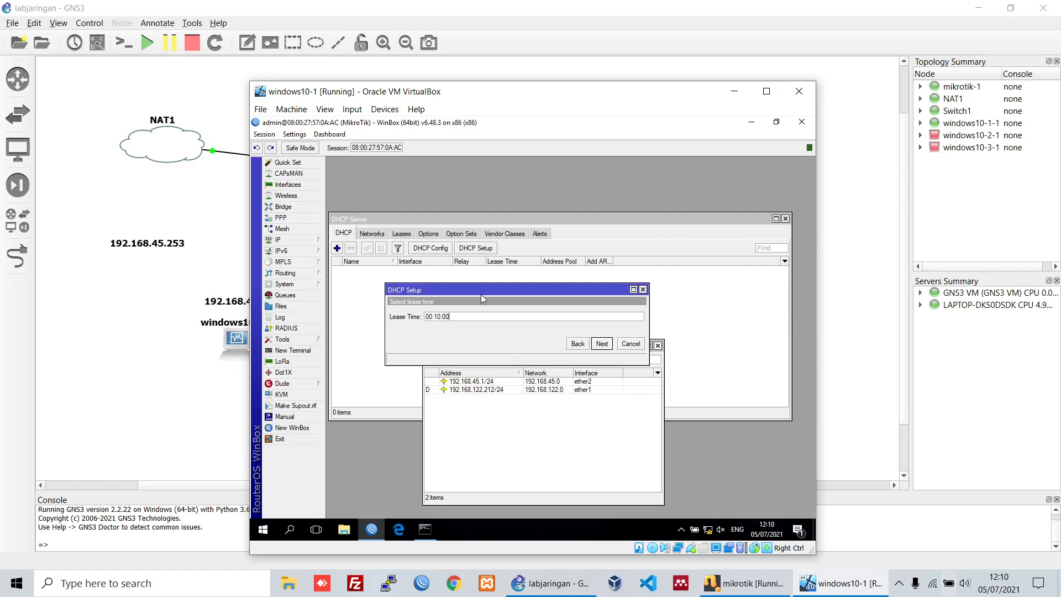
left_click(436, 316)
key("BackSpace")
type("2:")
left_click(601, 343)
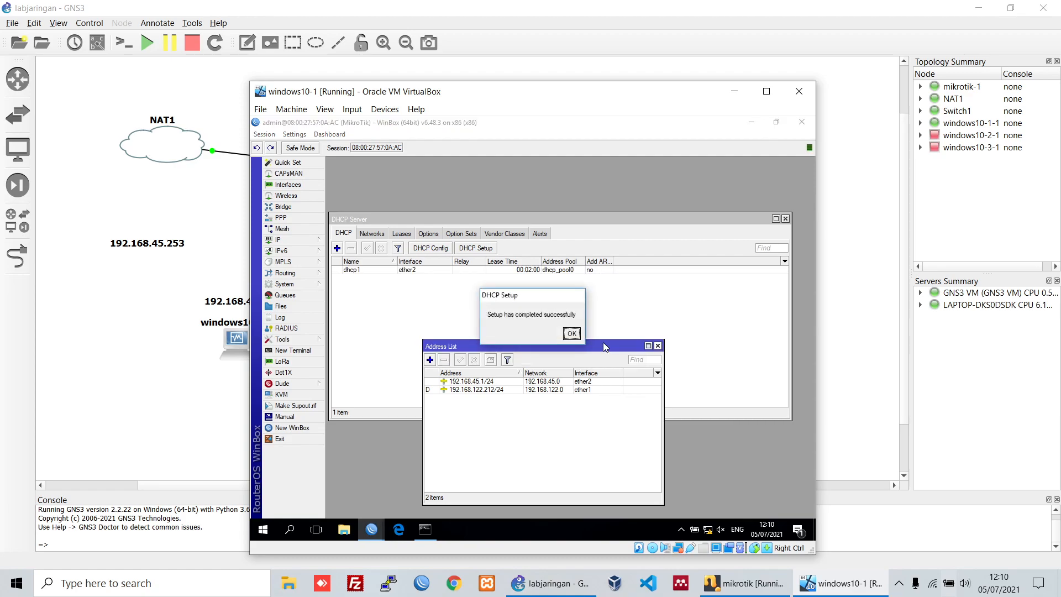
left_click(571, 333)
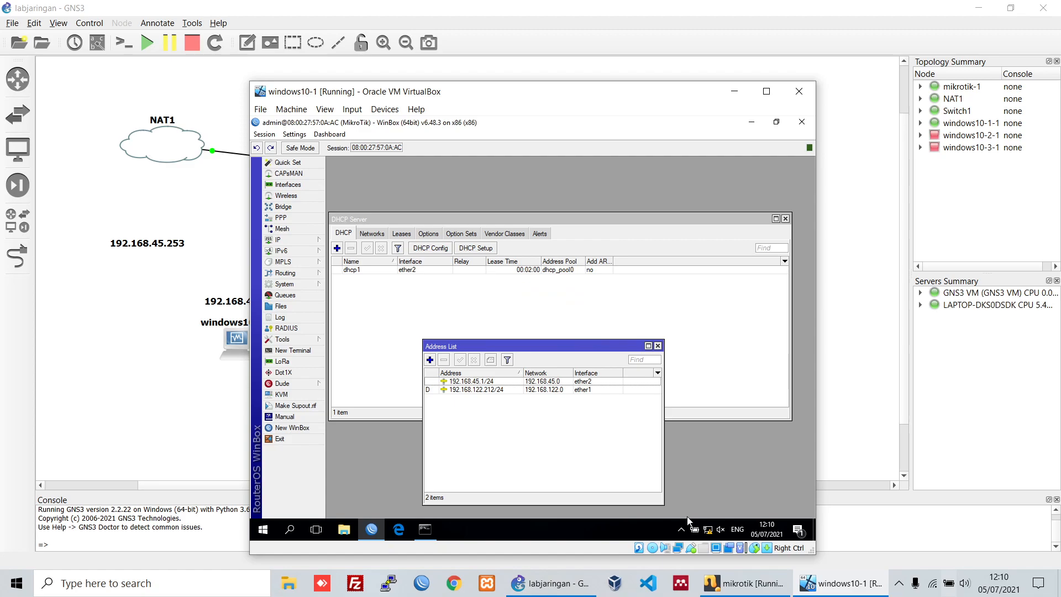
Step: Open the Windows network adapter list from the Network and Sharing Center in the windows10-1 VM
right_click(708, 529)
left_click(728, 520)
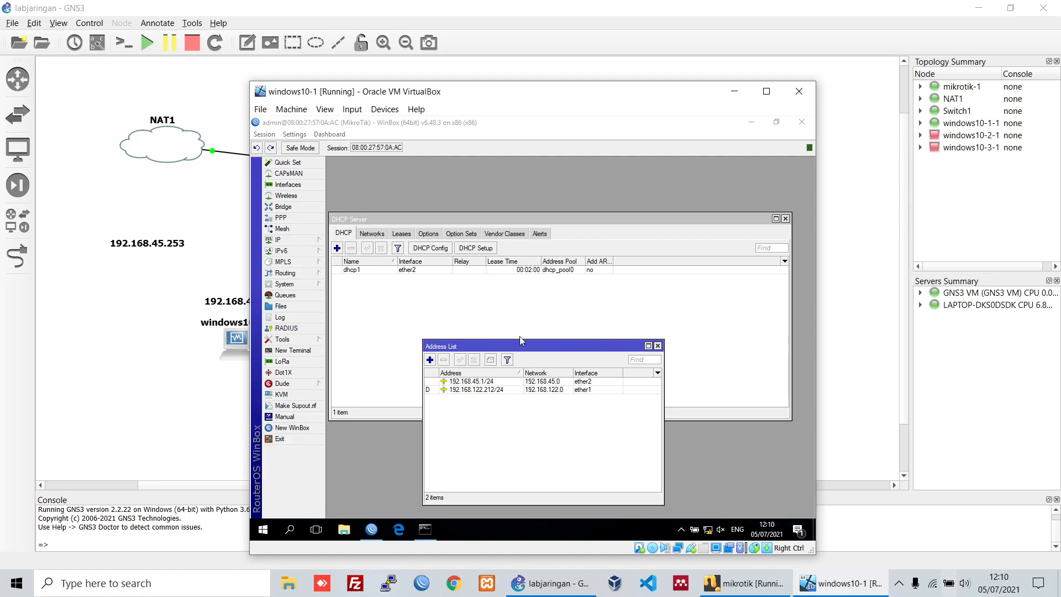
left_click(402, 240)
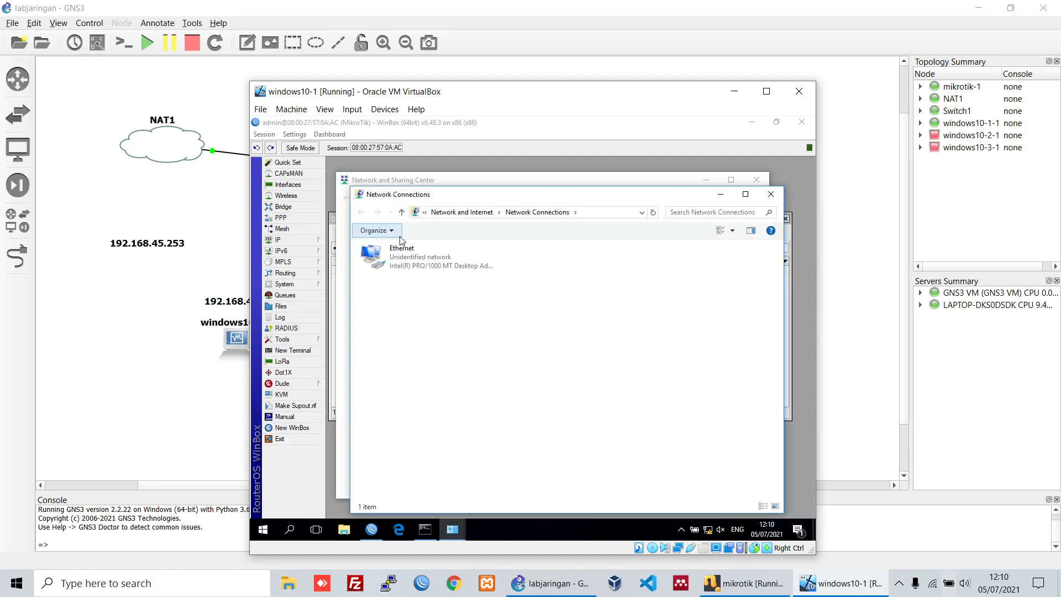
Step: Disable the Ethernet adapter and enable it again to request a new DHCP address
right_click(405, 258)
left_click(405, 266)
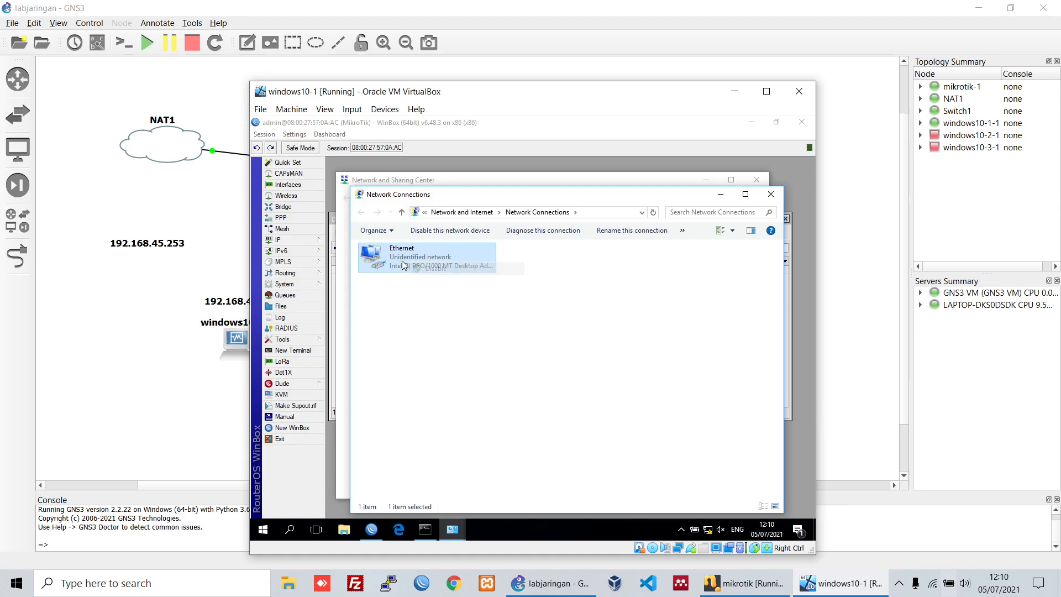
right_click(403, 263)
left_click(427, 270)
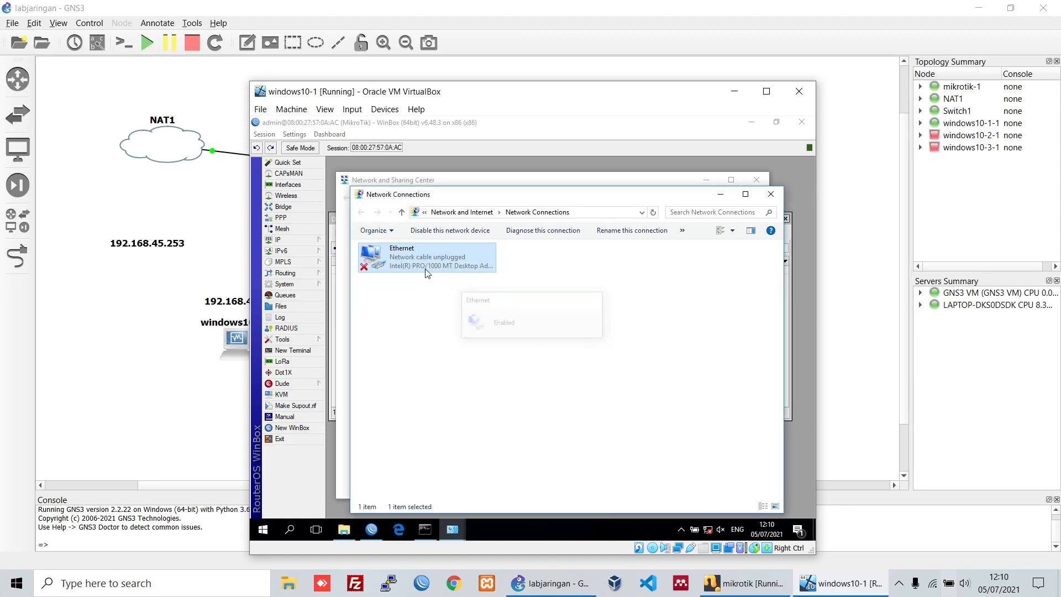
Step: Open the Ethernet adapter's connection details and check the IPv4 address it leased
left_click(429, 281)
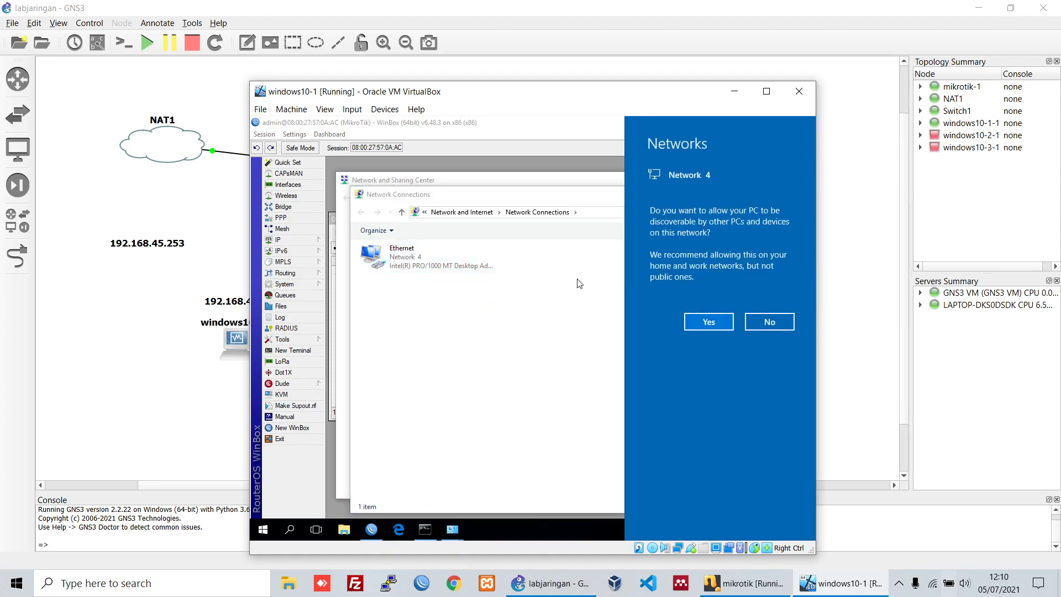
left_click(417, 263)
double_click(417, 263)
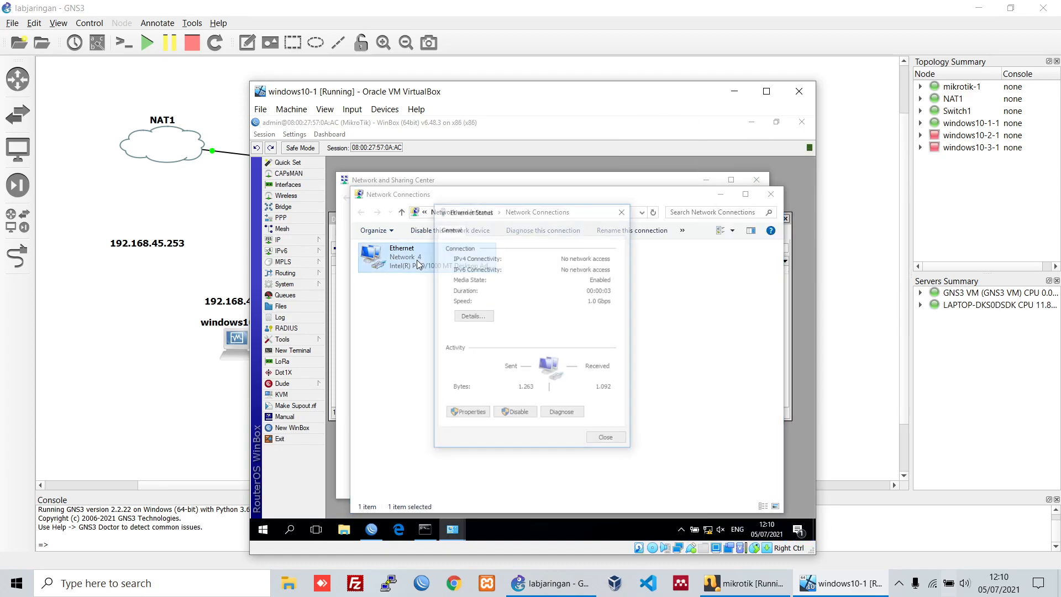
left_click(475, 319)
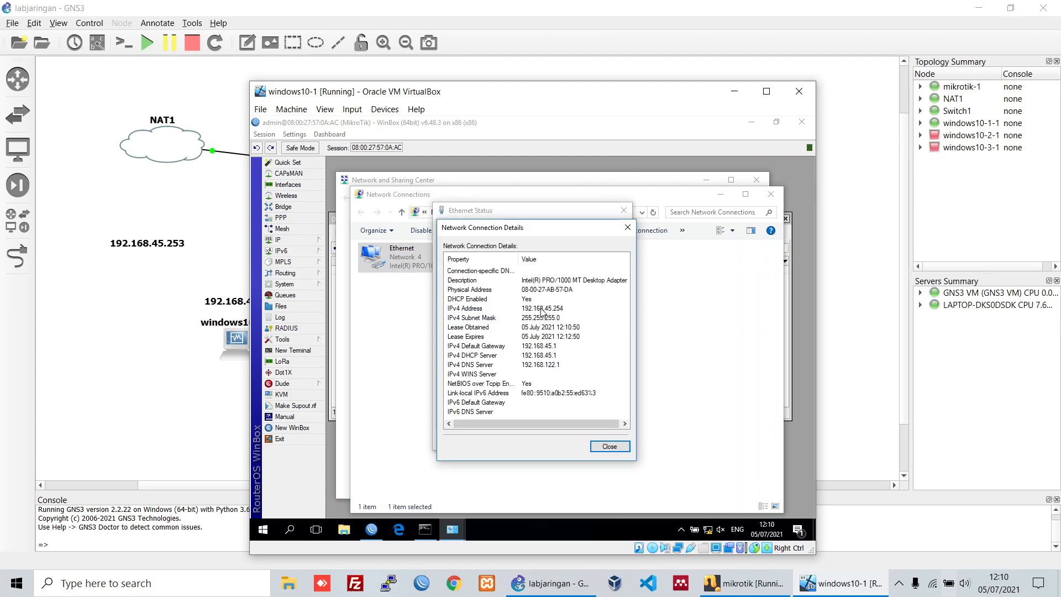
left_click(563, 312)
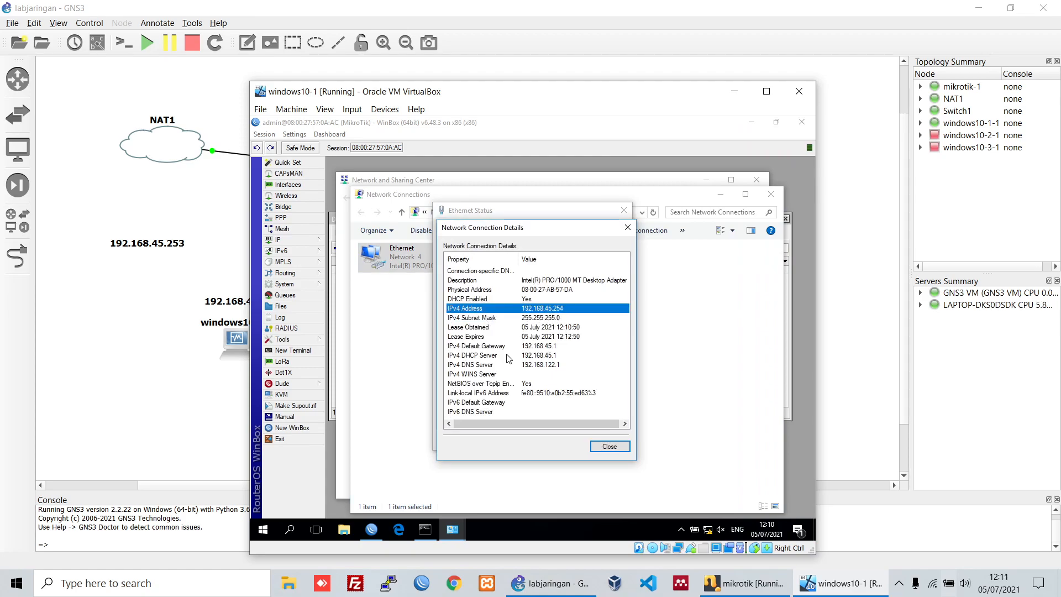
Step: Ping google.com from the open Command Prompt, and close it along with the Ethernet details and status windows
left_click(426, 530)
left_click(469, 402)
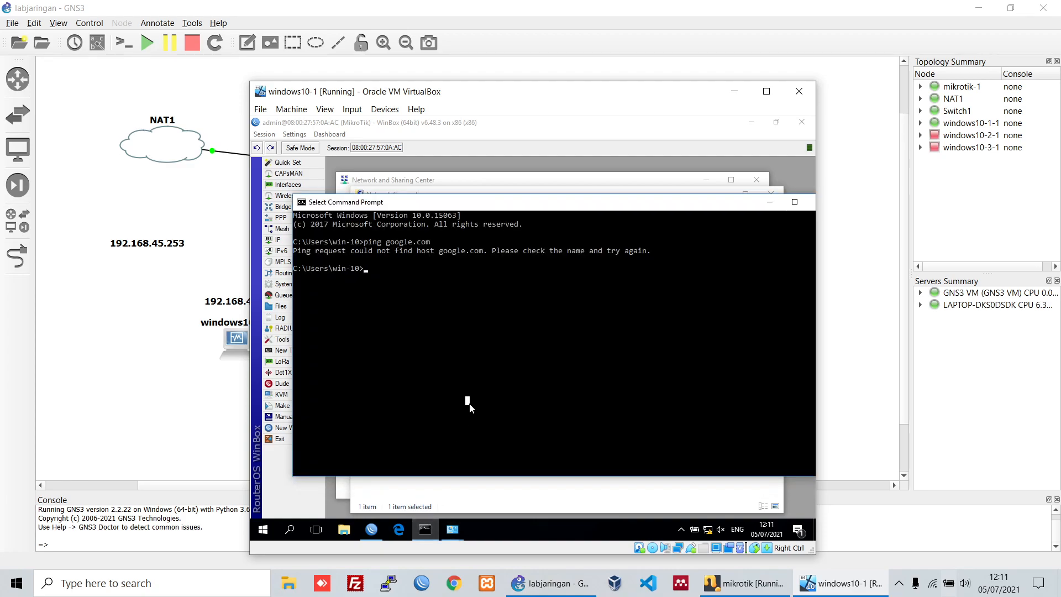
type("ping google.com")
key("Return")
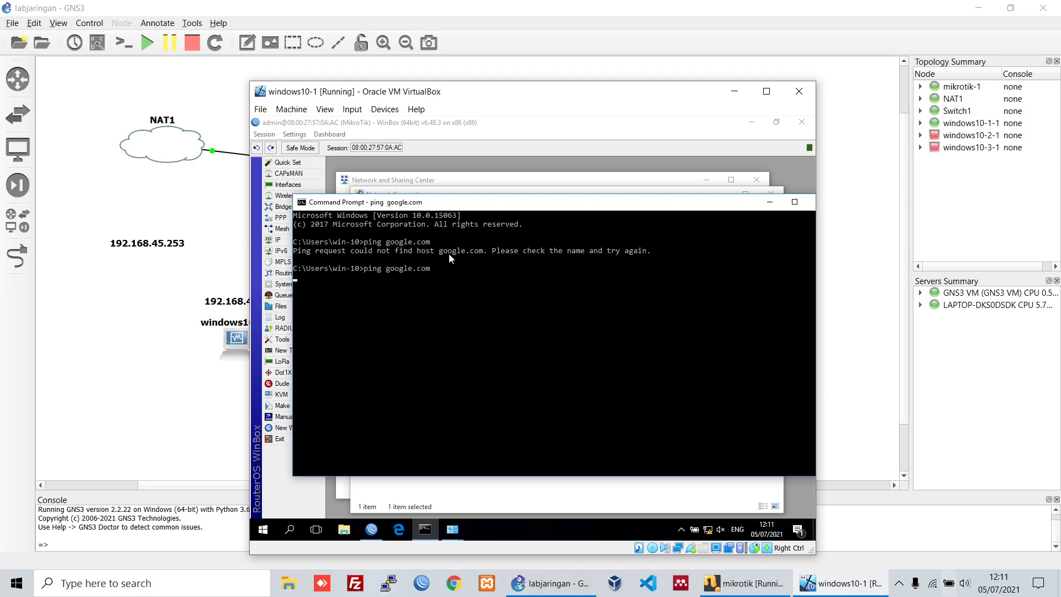
left_click_drag(675, 206, 615, 220)
left_click(763, 216)
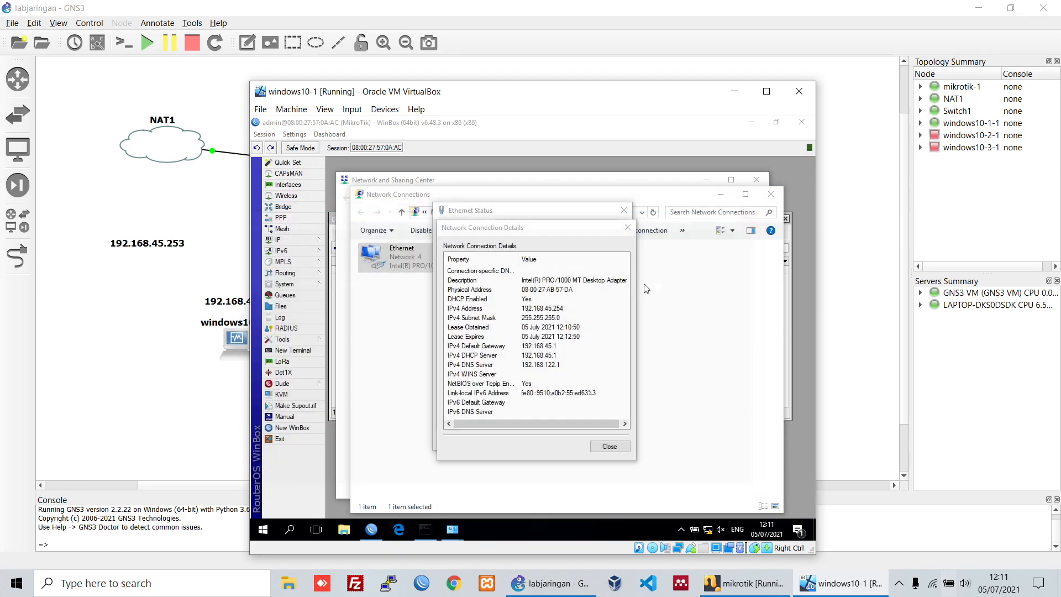
left_click(612, 446)
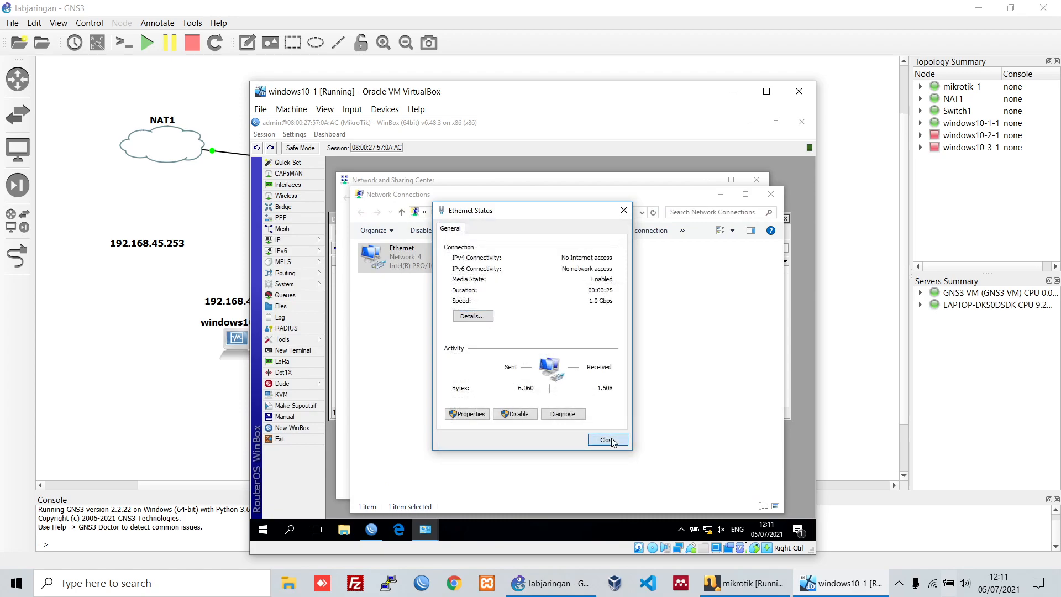
left_click(607, 440)
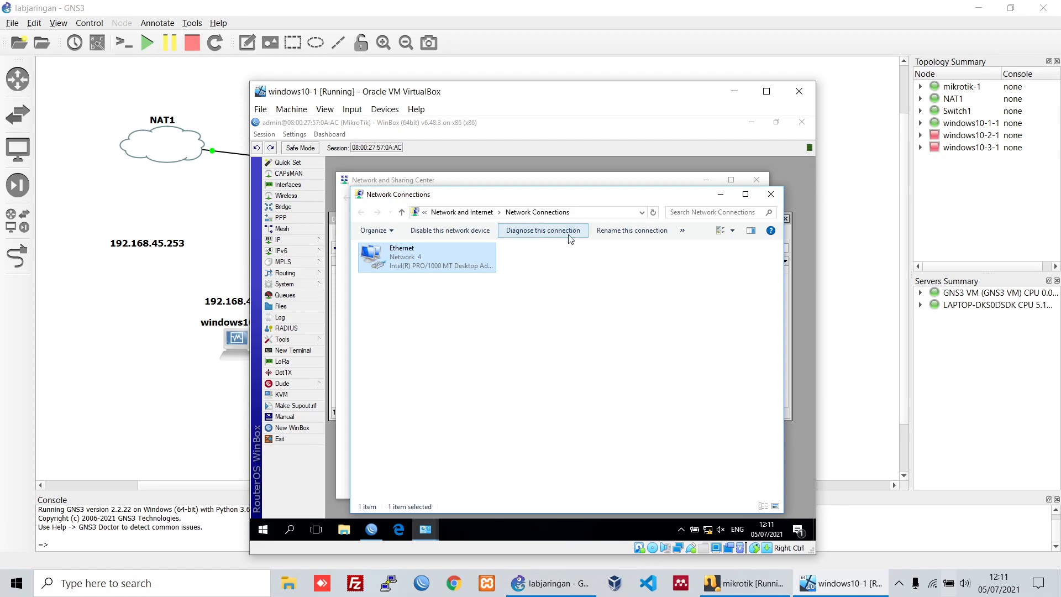
Step: Return to the GNS3 topology and nudge the 192.168.45.254 note slightly closer to windows10-1-1
left_click(191, 192)
left_click_drag(105, 93, 198, 188)
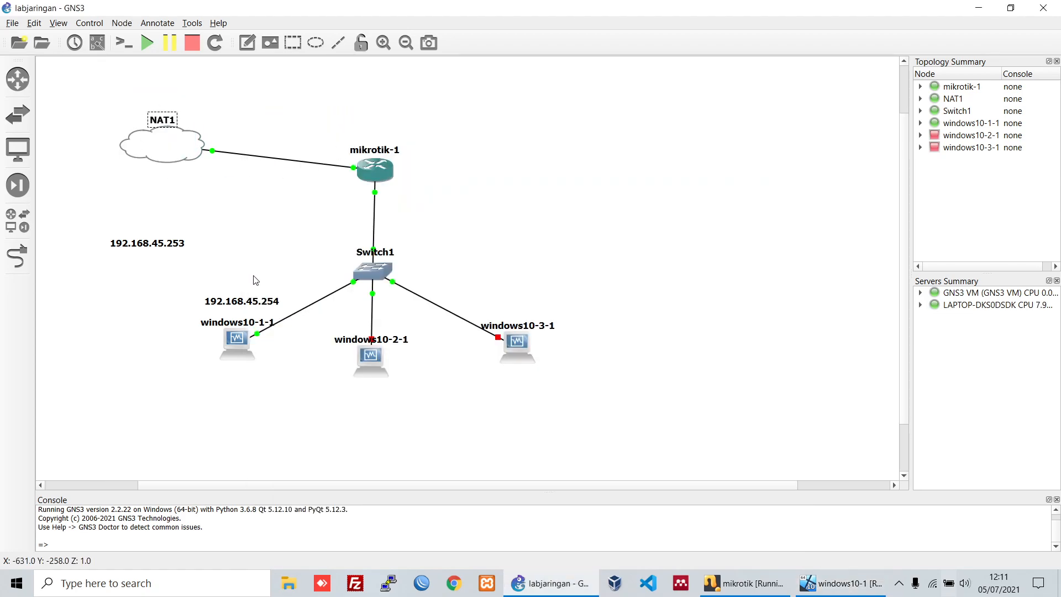
left_click(286, 268)
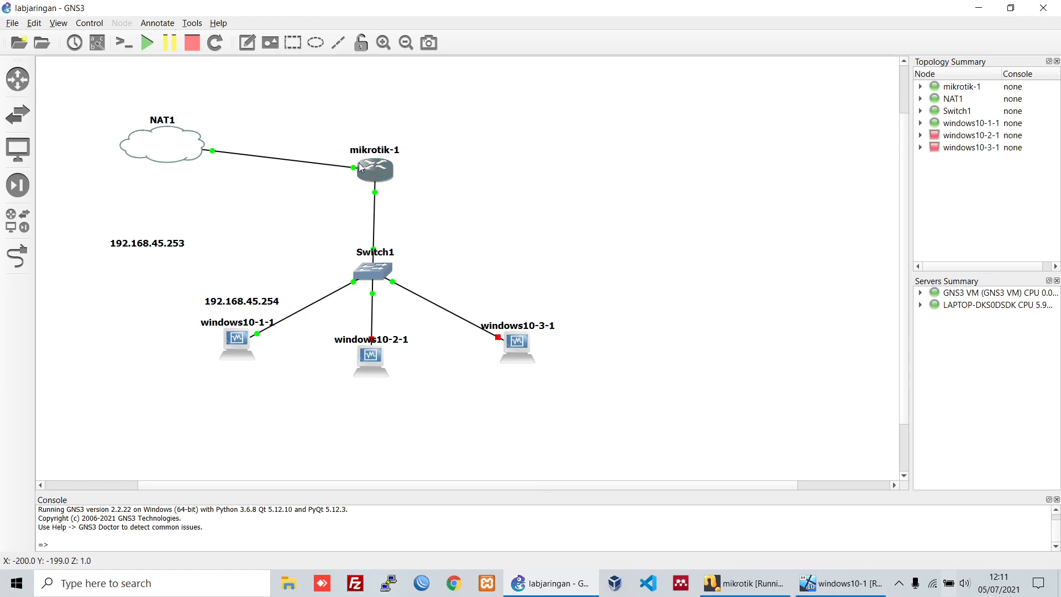
mouse_move(359, 164)
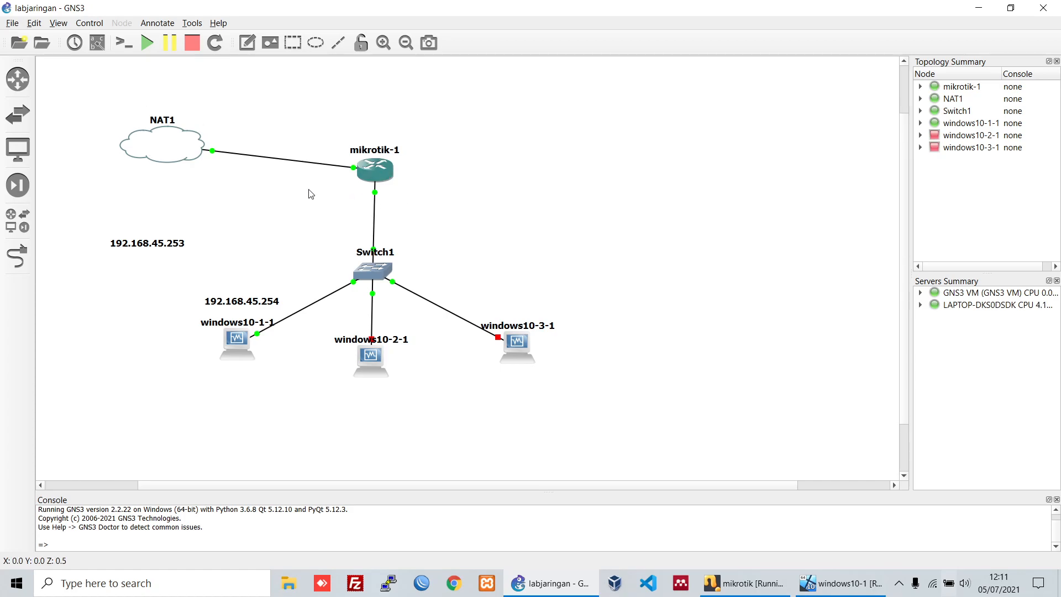
left_click_drag(265, 310, 244, 303)
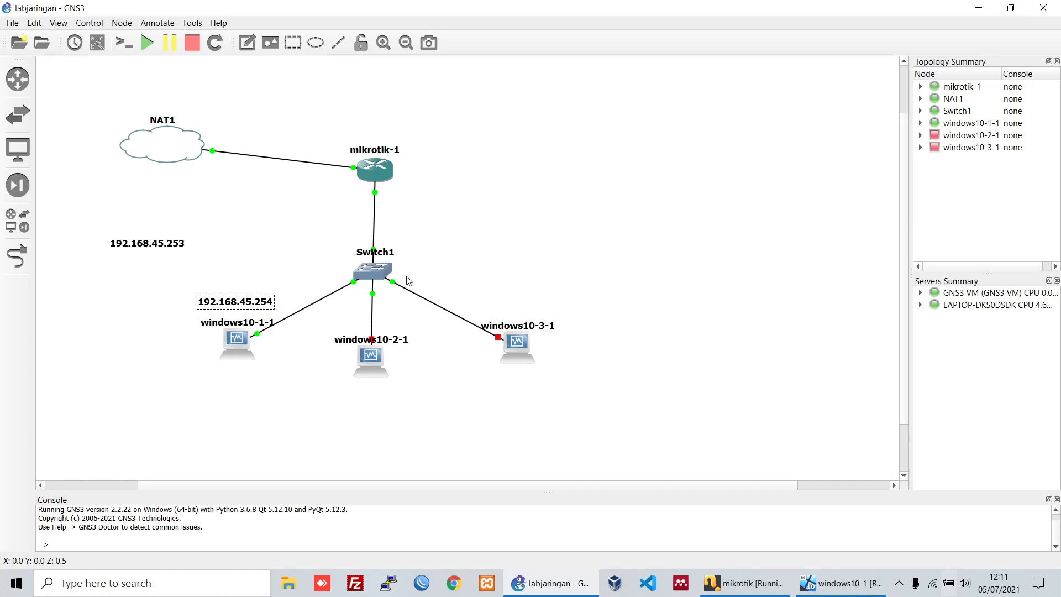
left_click_drag(328, 123, 414, 200)
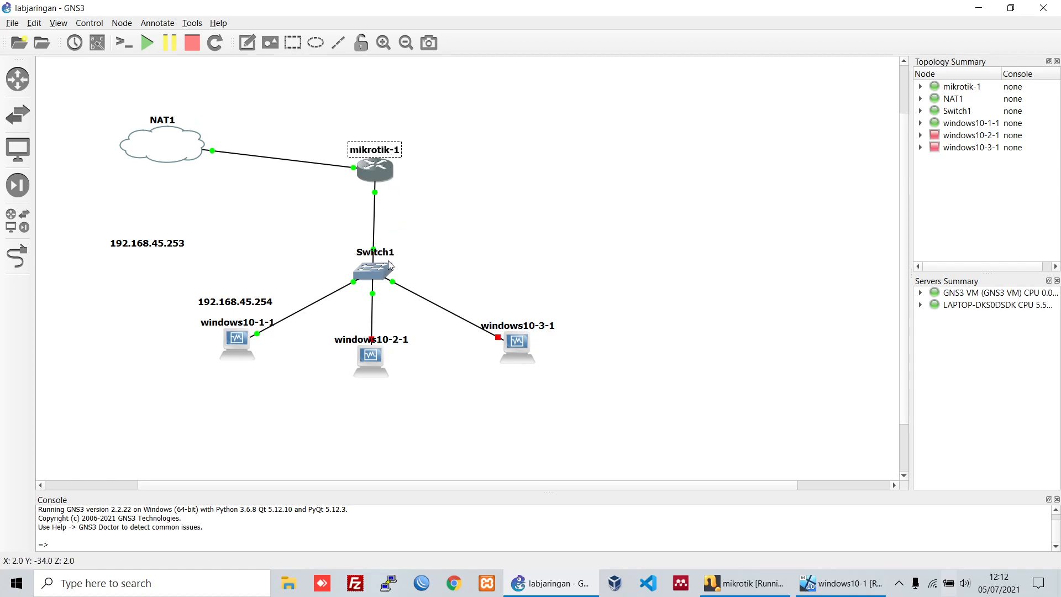
left_click(234, 303)
left_click_drag(234, 303, 236, 307)
left_click(277, 239)
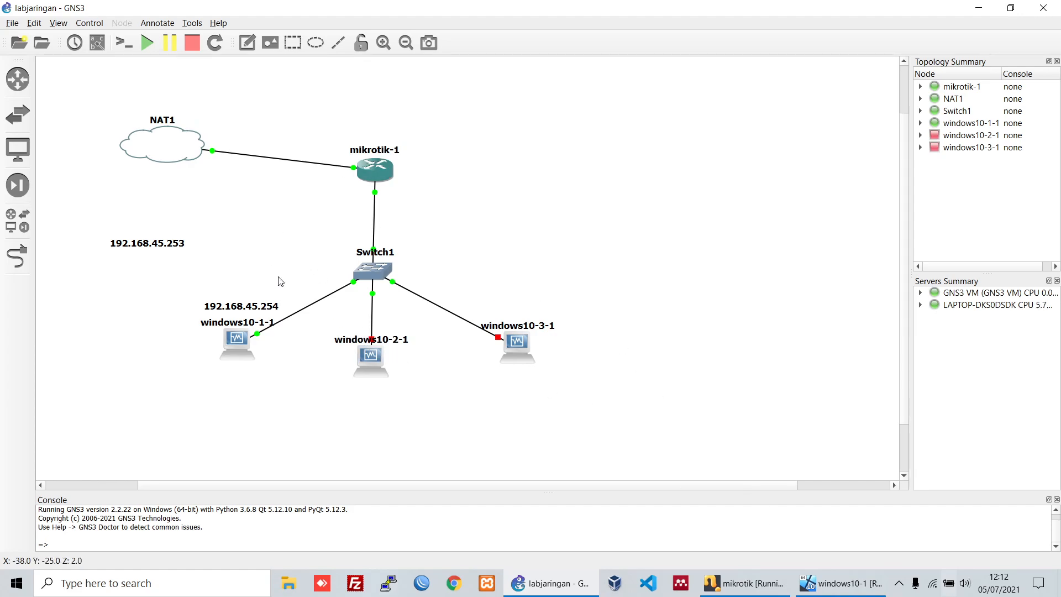
left_click_drag(181, 302, 234, 358)
left_click_drag(315, 324, 365, 374)
left_click_drag(484, 313, 599, 411)
left_click(601, 412)
left_click_drag(184, 293, 258, 360)
left_click_drag(317, 330, 383, 377)
left_click_drag(468, 306, 561, 383)
left_click(647, 392)
left_click(251, 307)
left_click_drag(308, 111, 421, 199)
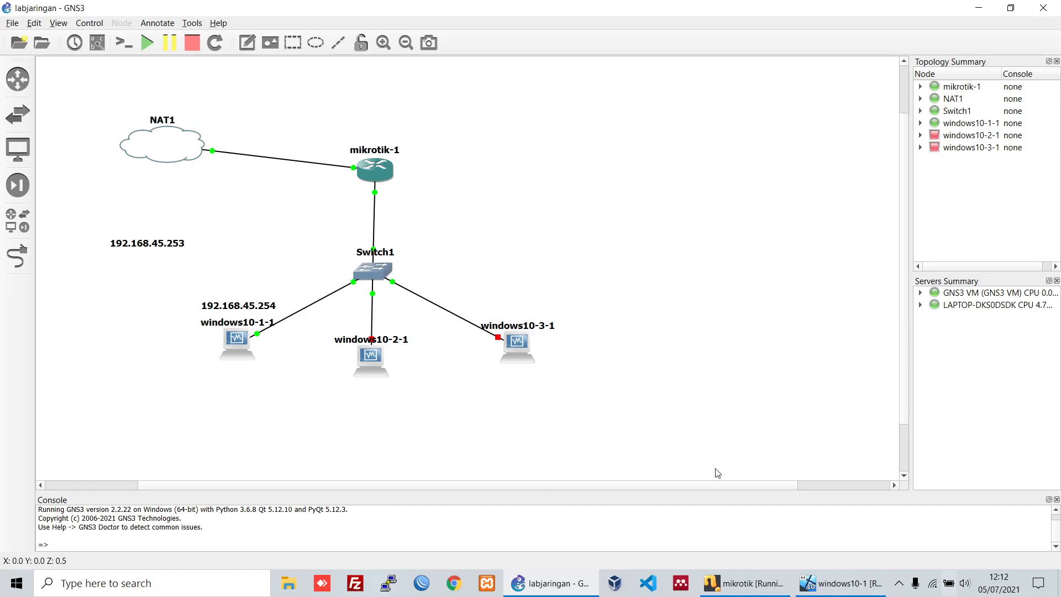
Step: Switch back to the windows10-1 VM and close the Network Connections, Network and Sharing Center and DHCP Server windows
left_click(841, 583)
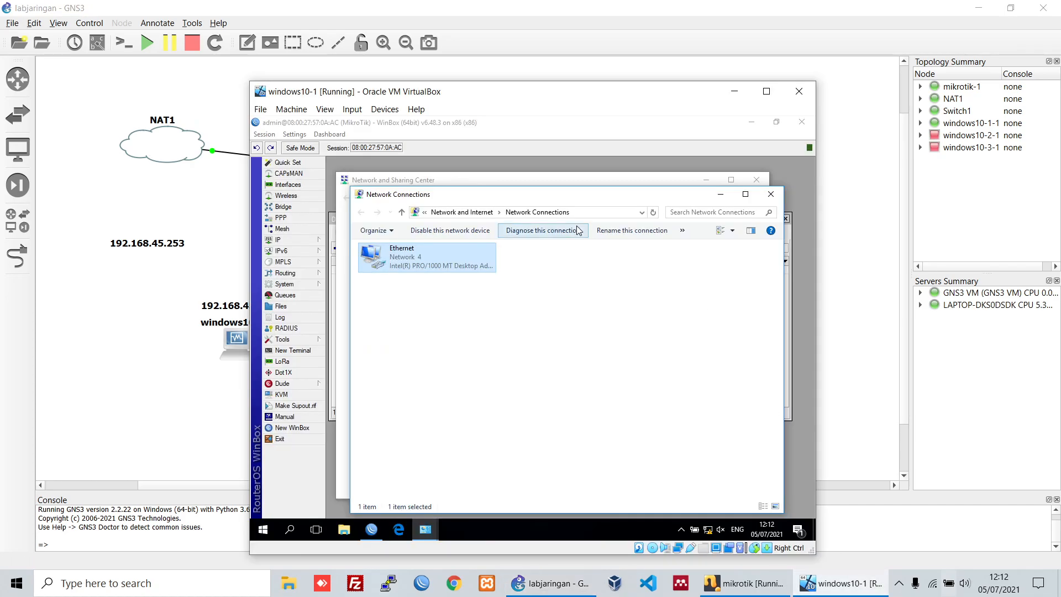
left_click(770, 194)
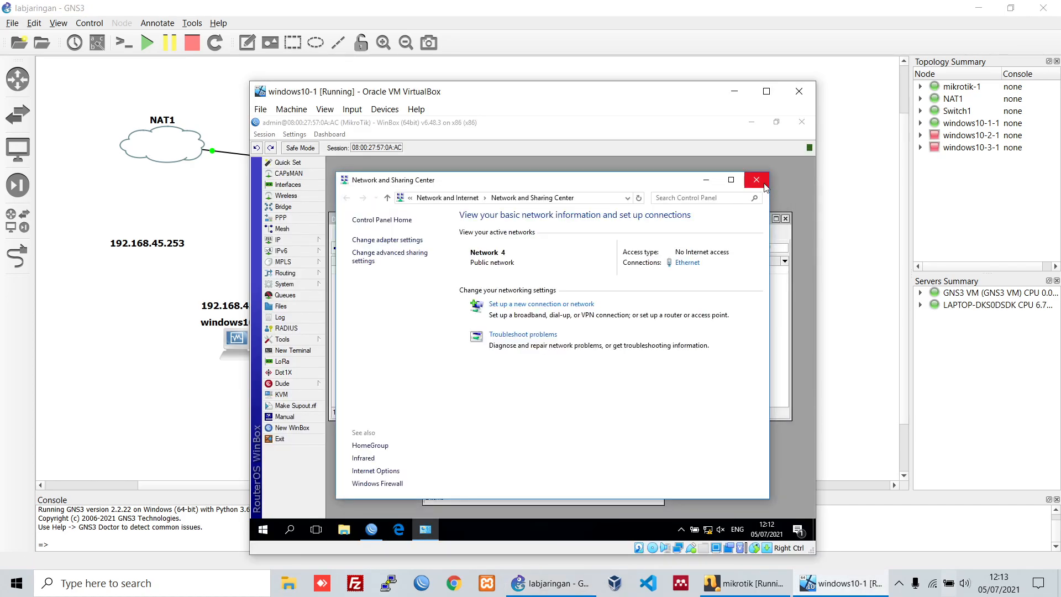
left_click(756, 179)
left_click(658, 345)
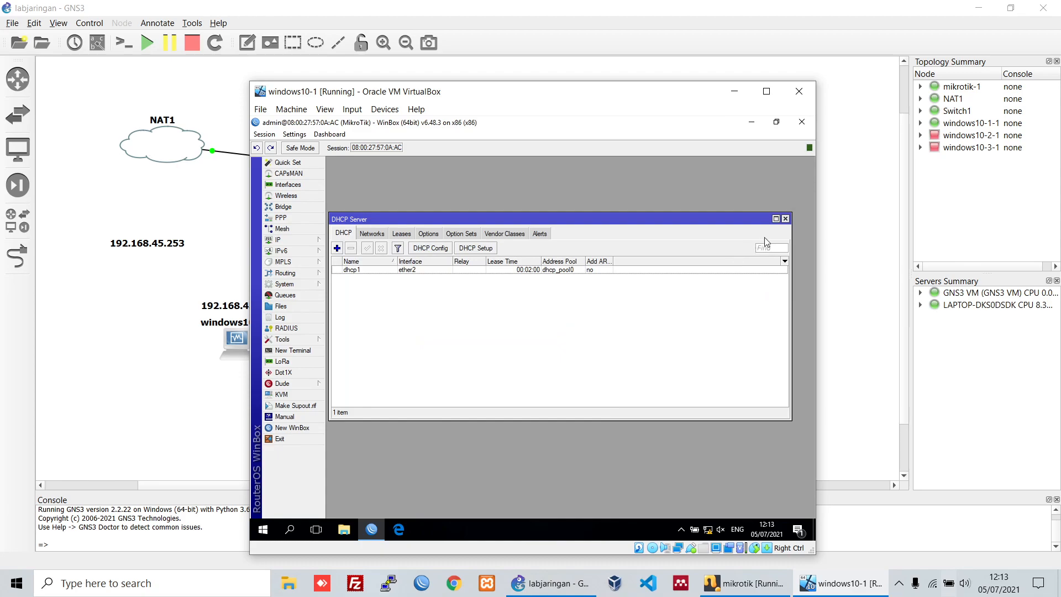
left_click(785, 219)
Step: Start a new firewall NAT rule on the MikroTik router with the chain kept as srcnat
left_click(300, 238)
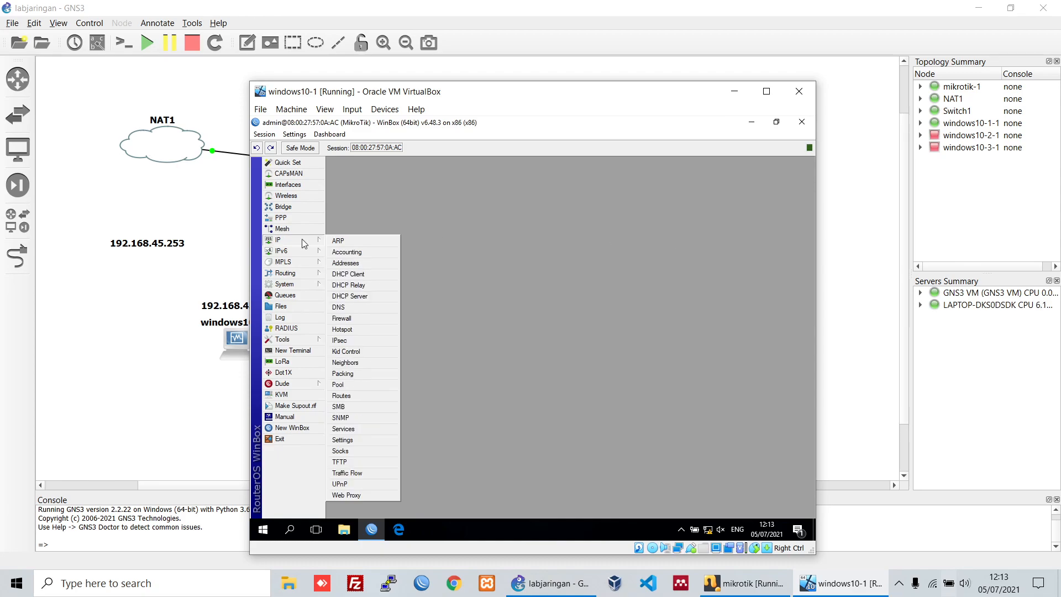
left_click(360, 319)
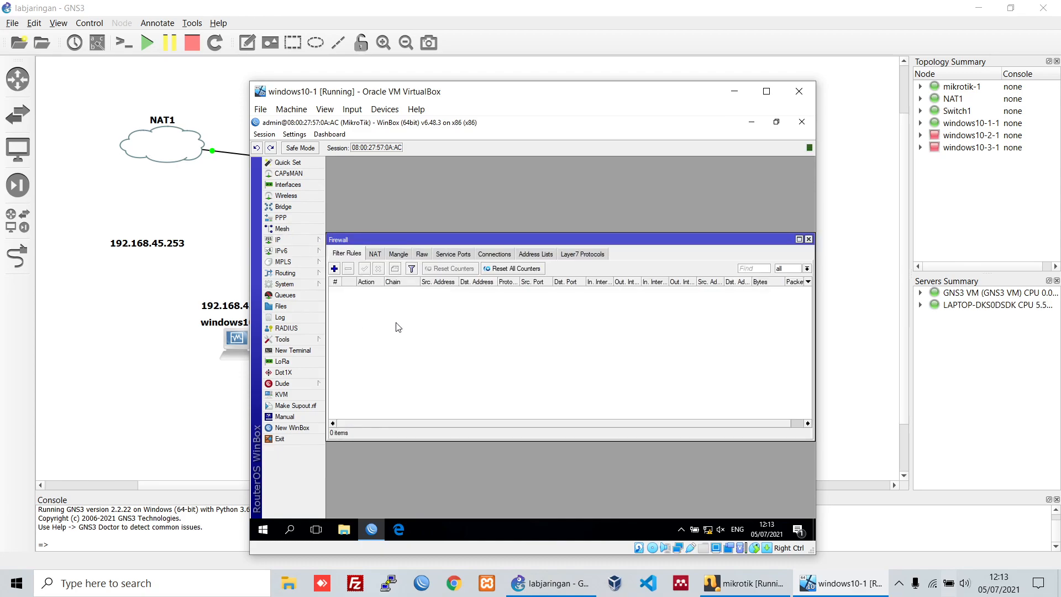
left_click(375, 253)
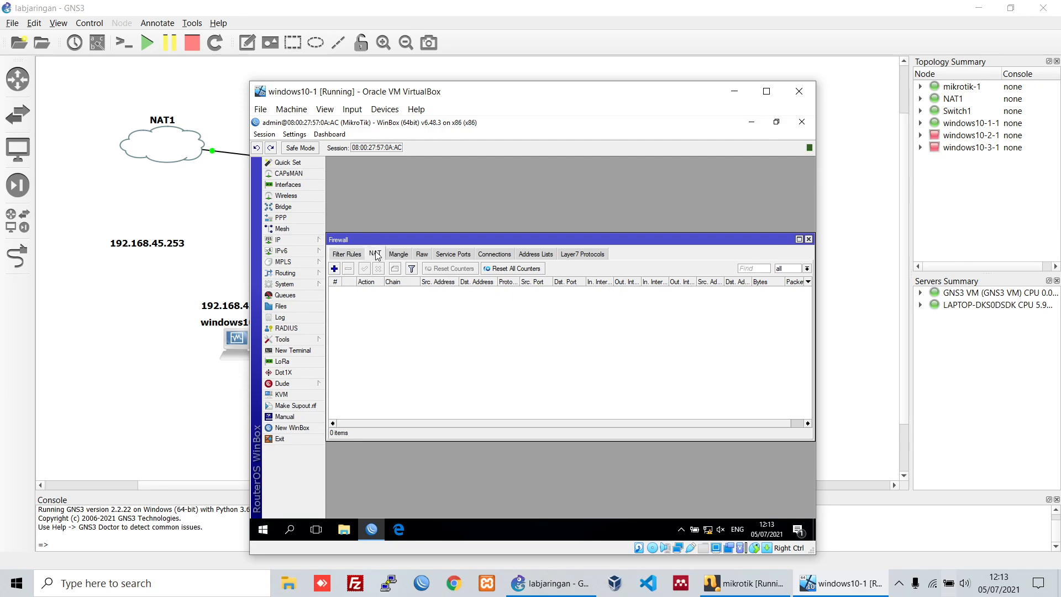
left_click(334, 268)
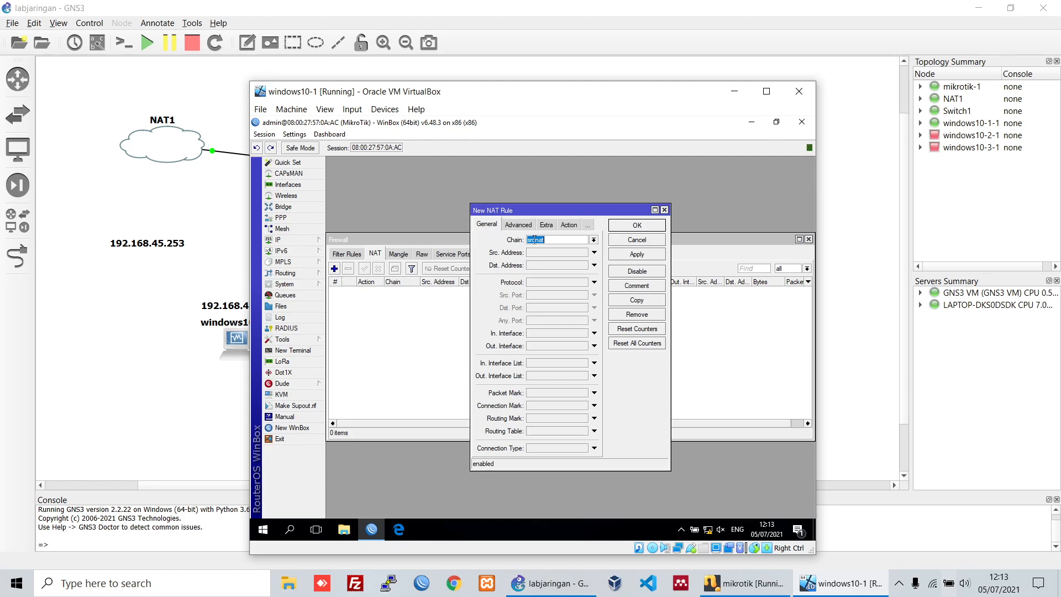
left_click_drag(549, 241, 533, 242)
left_click(594, 240)
left_click(593, 239)
left_click(565, 240)
left_click_drag(574, 210, 529, 190)
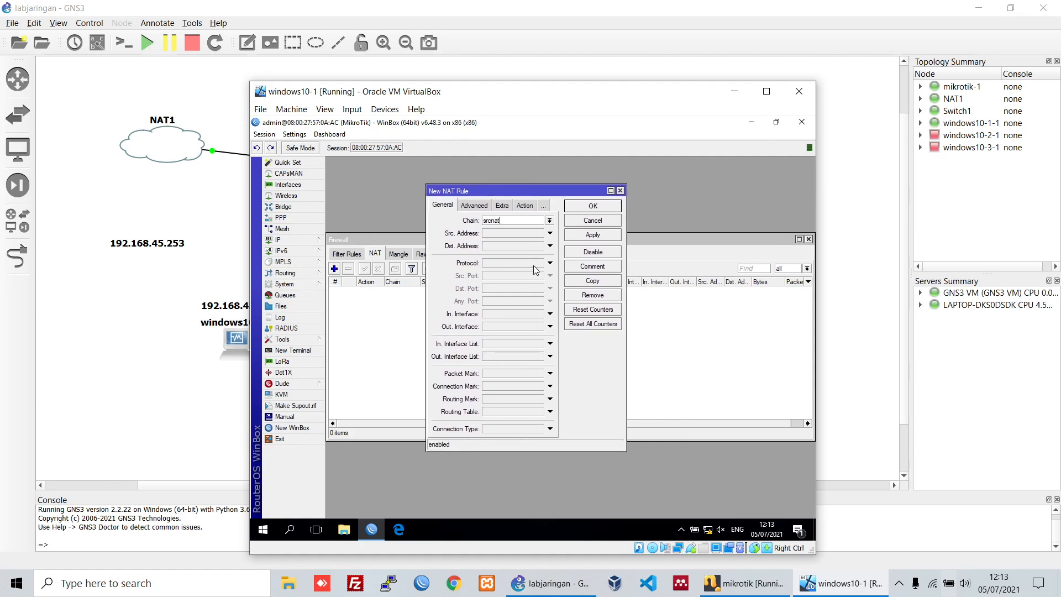
Step: Set the NAT rule's outgoing interface to ether1
left_click(498, 327)
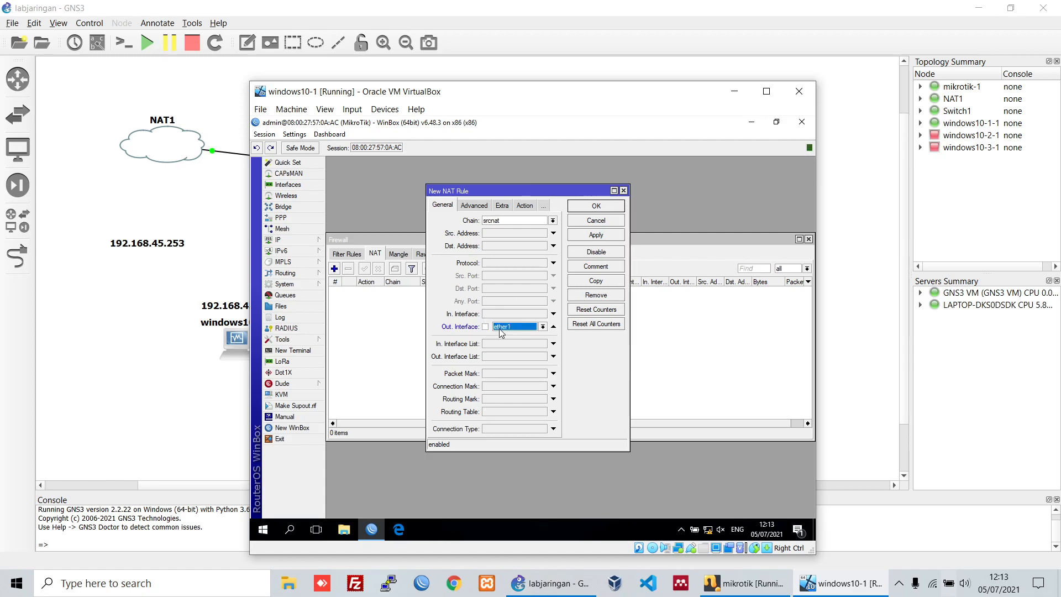
left_click(535, 326)
left_click(520, 355)
left_click(543, 327)
left_click(513, 365)
left_click_drag(534, 190, 570, 181)
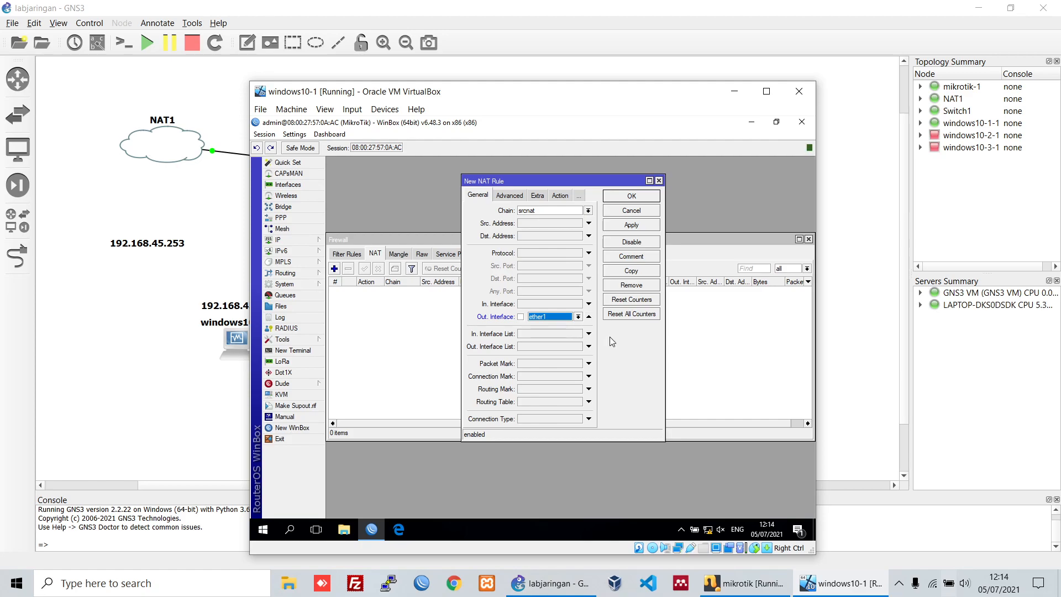
Step: Set the NAT rule's action to masquerade and save the rule
left_click(559, 196)
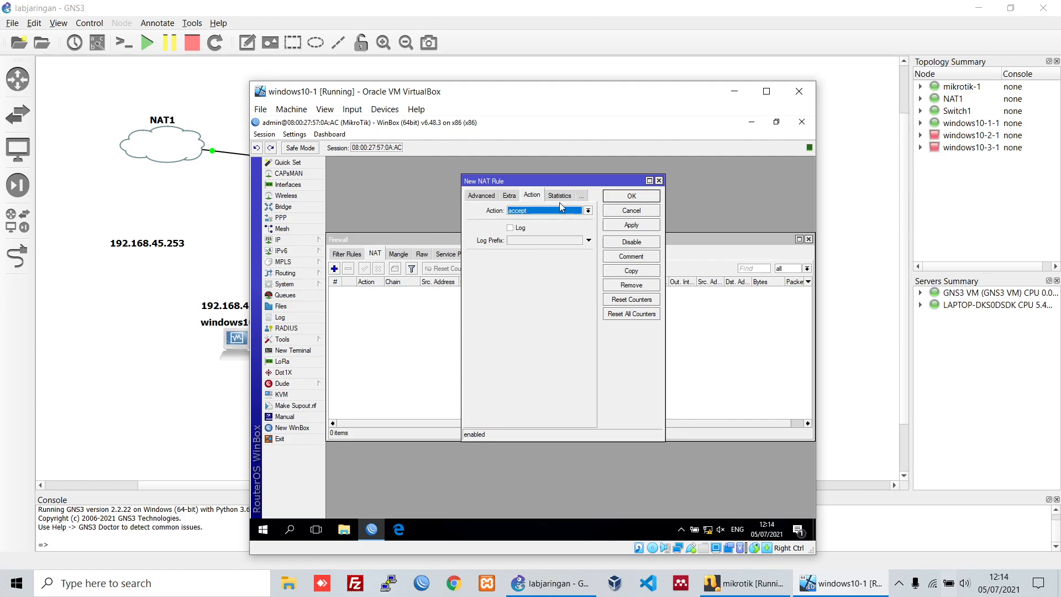
left_click(566, 213)
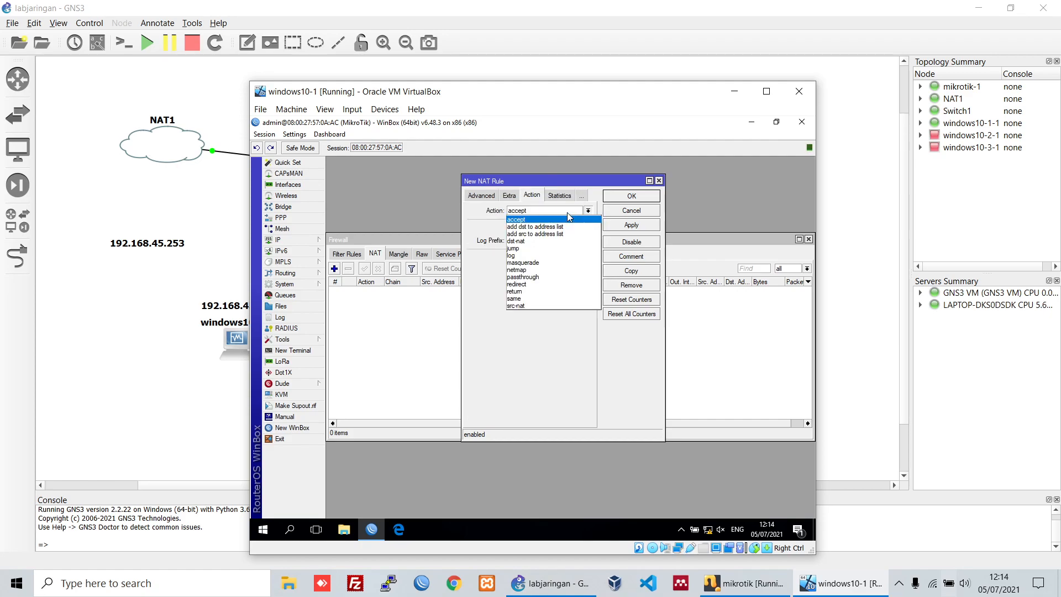
left_click(547, 263)
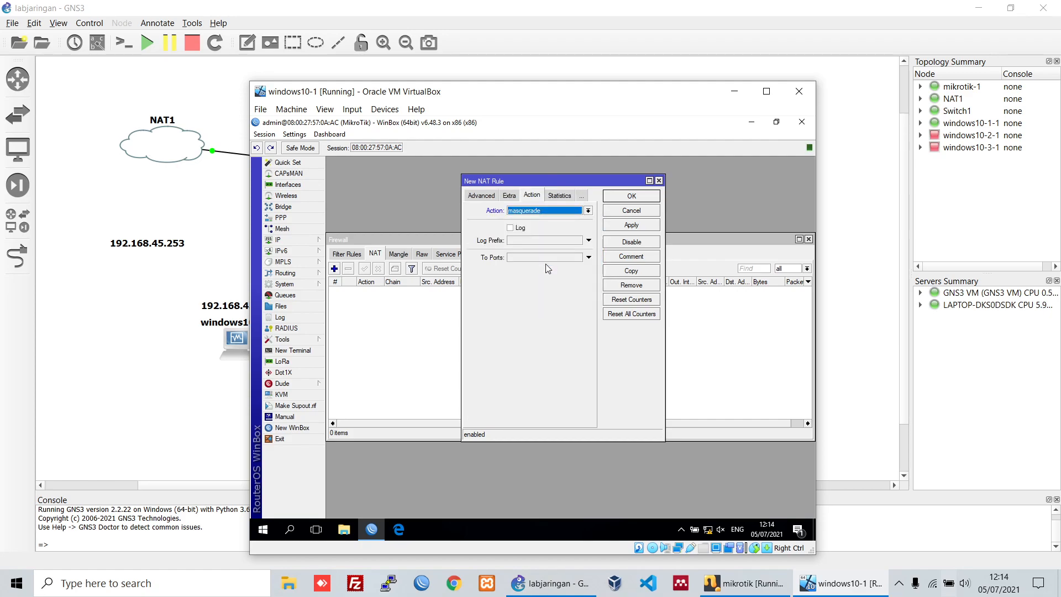
left_click(631, 197)
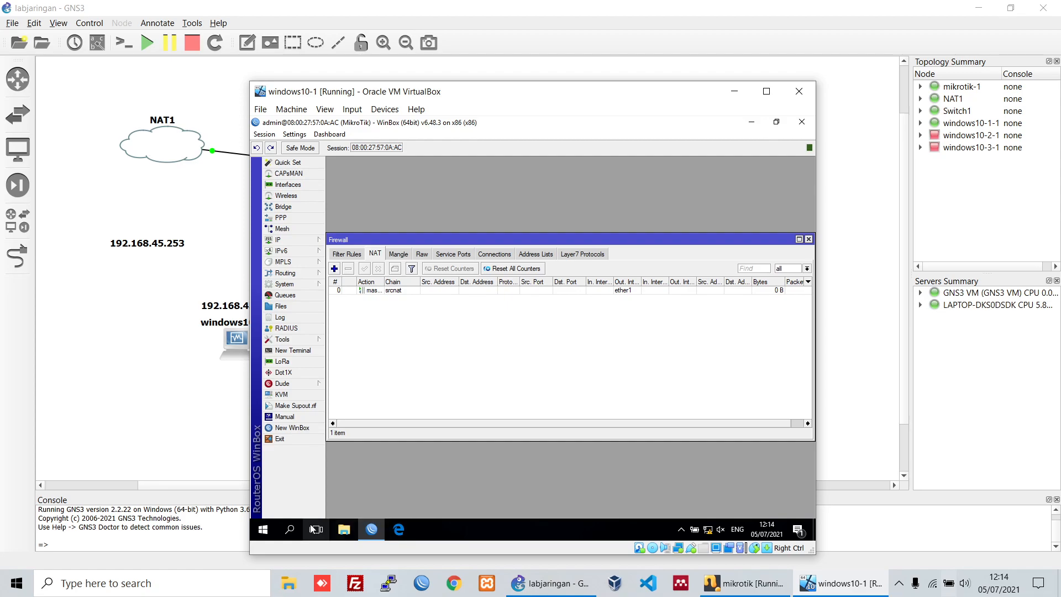
Step: Open a new Command Prompt in the VM, ping google.com to test internet access, and minimize the window
left_click(292, 529)
type("cmd")
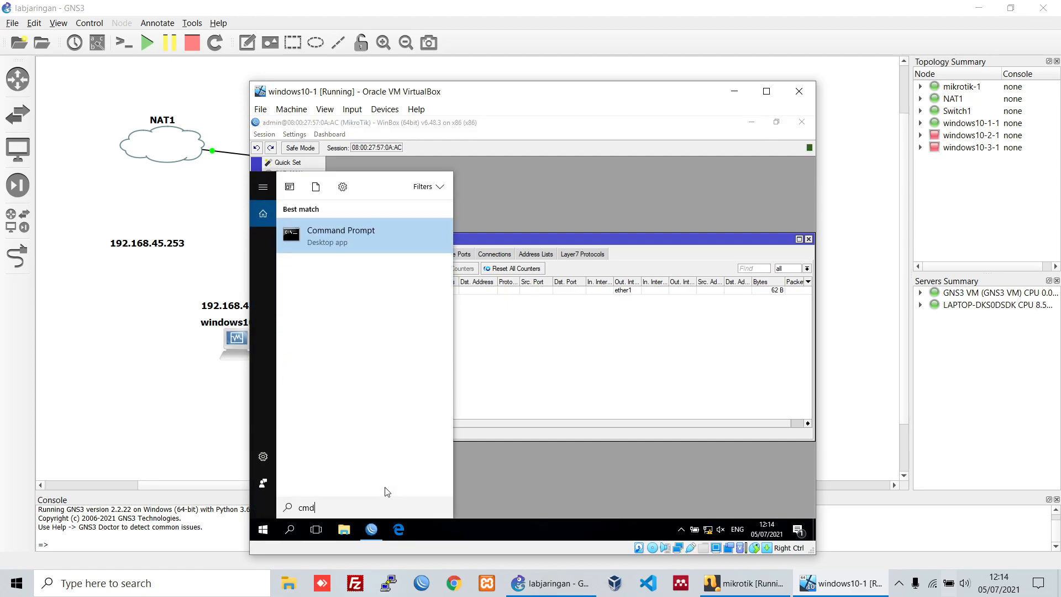
key("Return")
type("ping google.com")
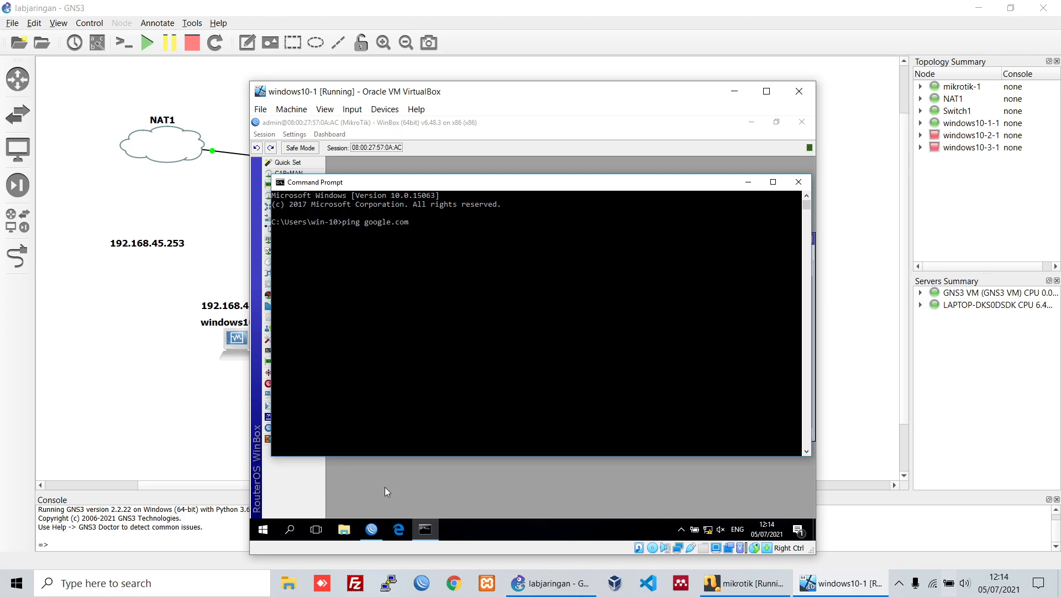
key("Return")
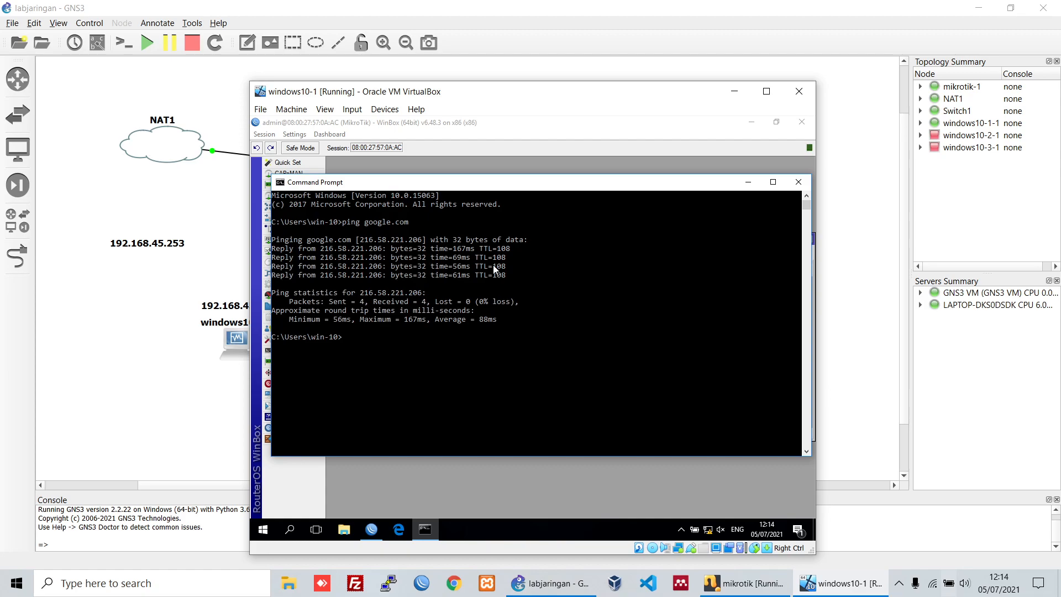
mouse_move(517, 191)
left_mouse_down()
mouse_move(522, 248)
mouse_move(528, 204)
left_mouse_up()
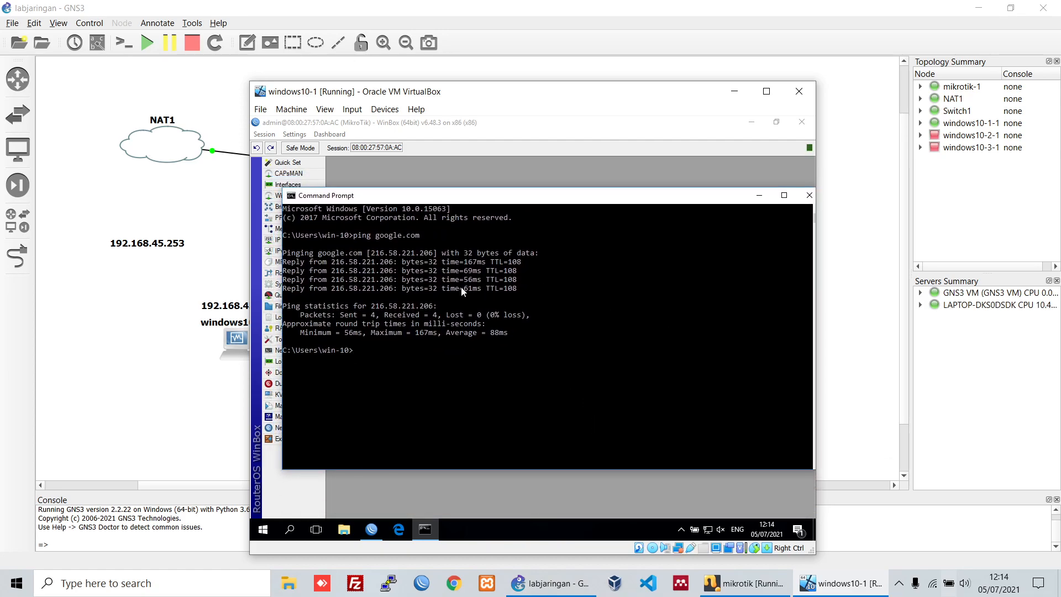
left_click(759, 196)
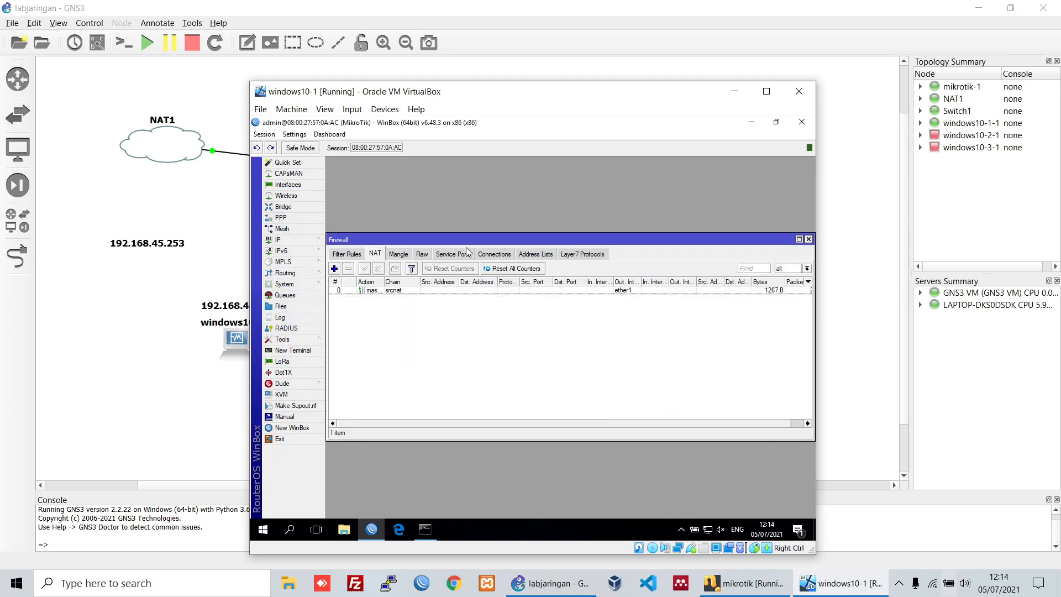
Step: Look over the mikrotik-1 router and its connections in the GNS3 topology, and return to the windows10-1 VM
left_click(186, 211)
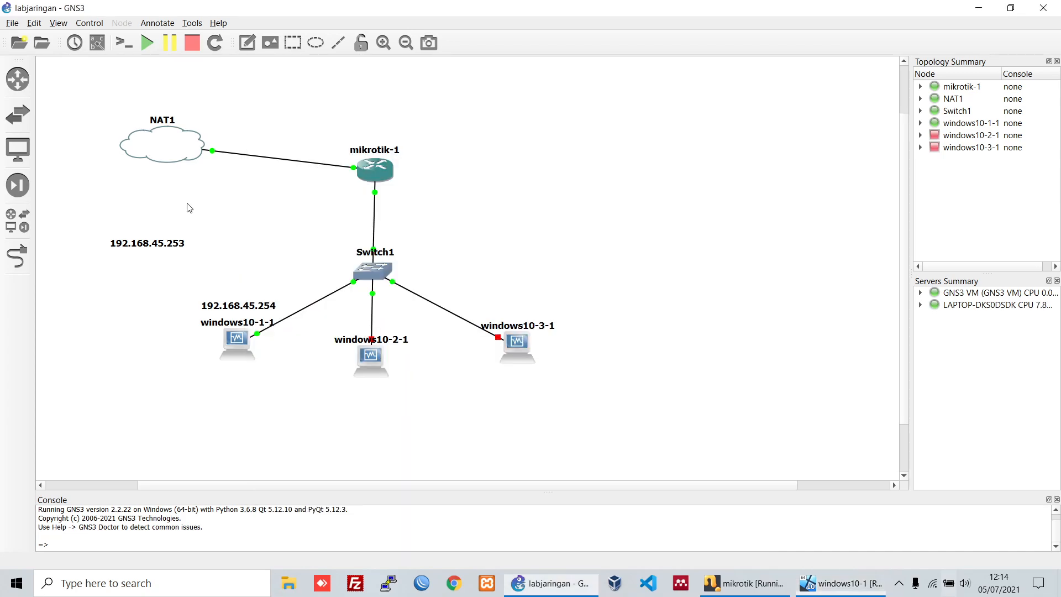
left_click_drag(295, 117, 459, 209)
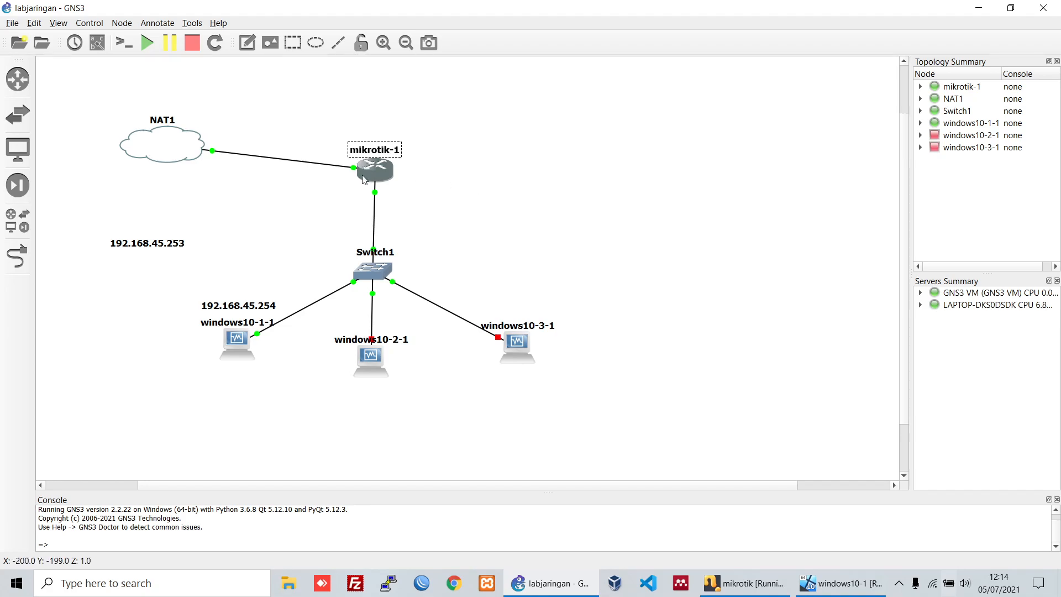
left_click(474, 186)
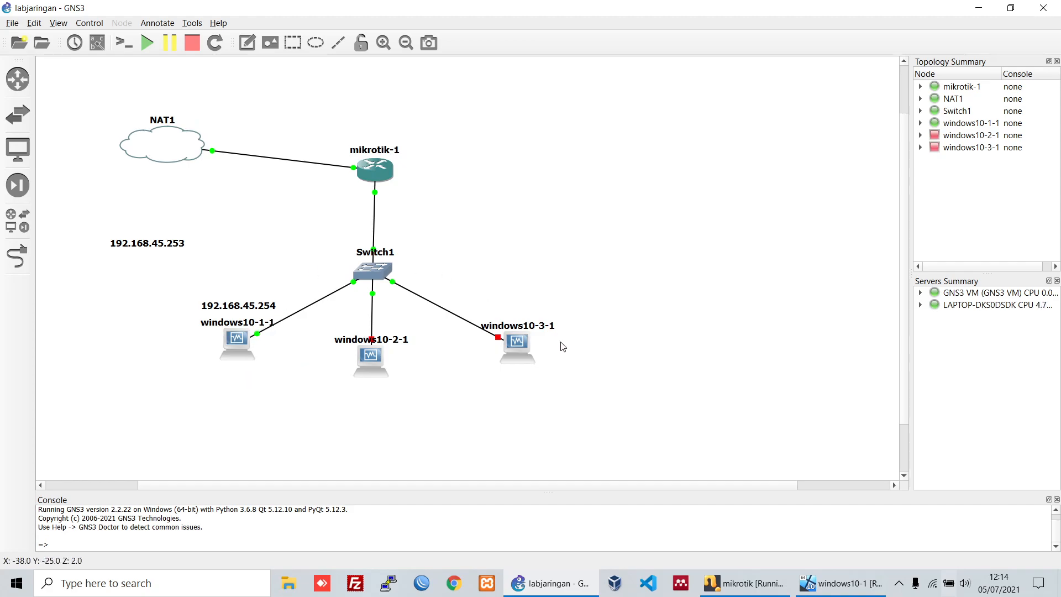
left_click(829, 591)
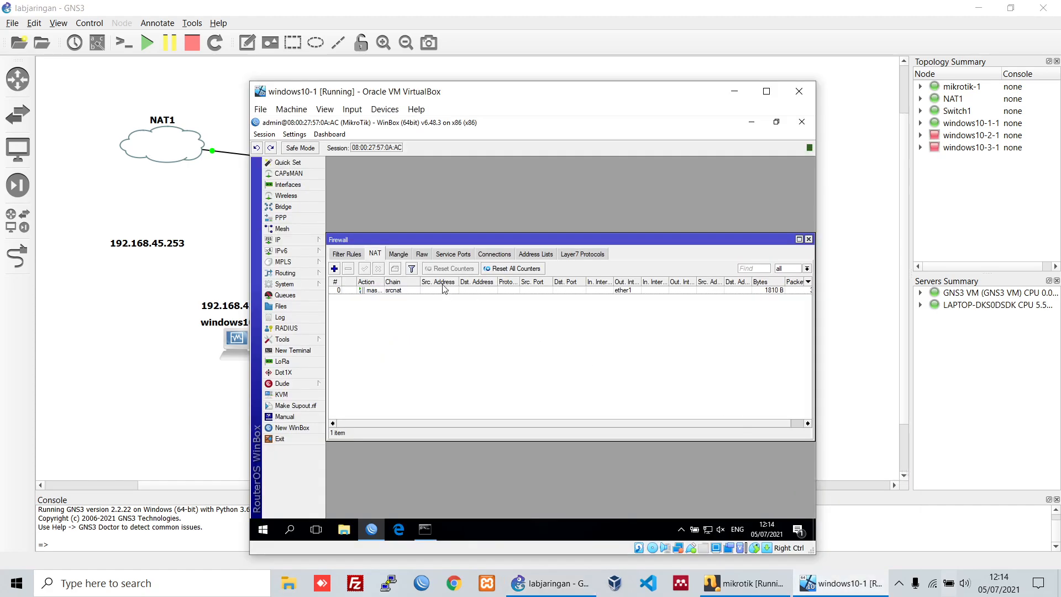
Step: Close the firewall window and open the router's DHCP server list in WinBox
left_click(808, 240)
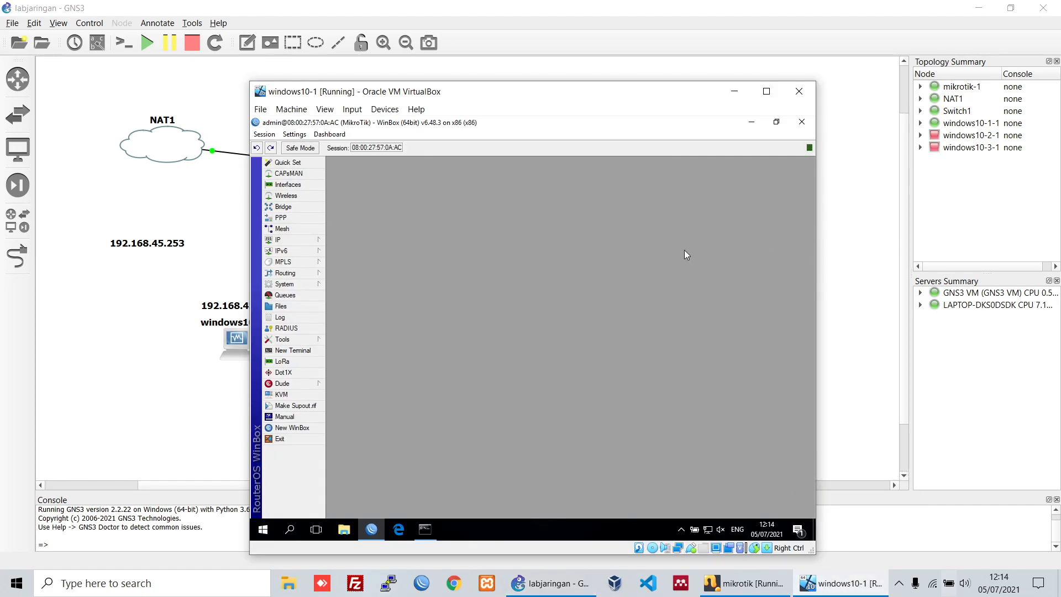
left_click(303, 241)
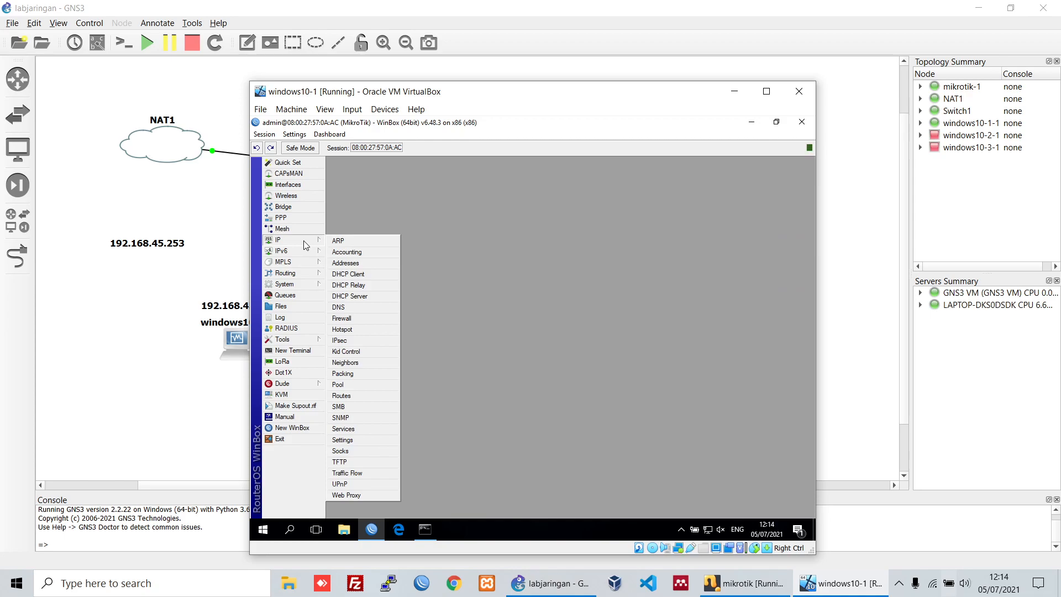
left_click(380, 296)
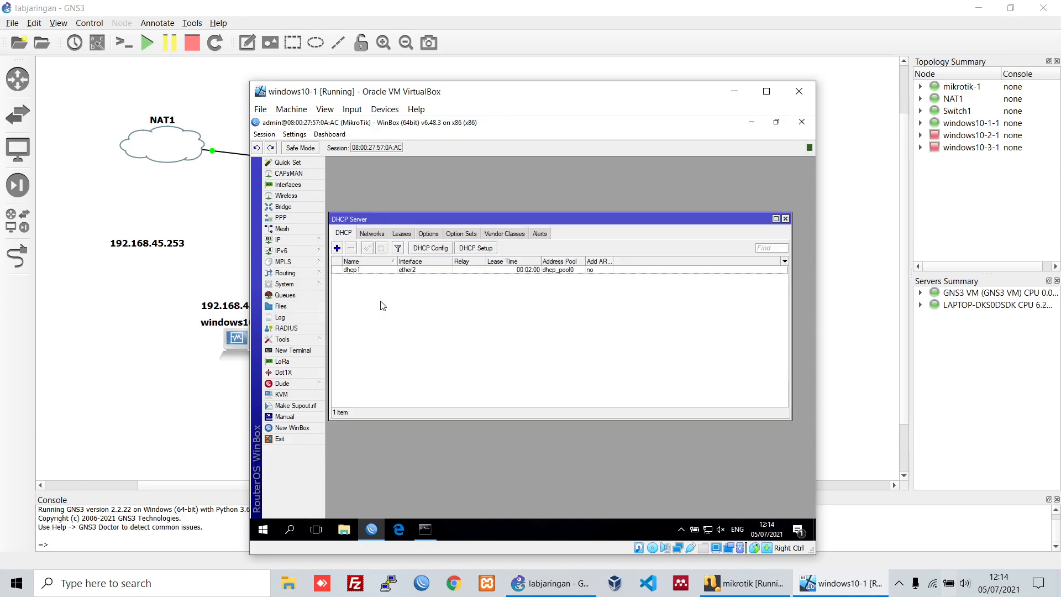
left_click(394, 235)
left_click(343, 233)
left_click(404, 271)
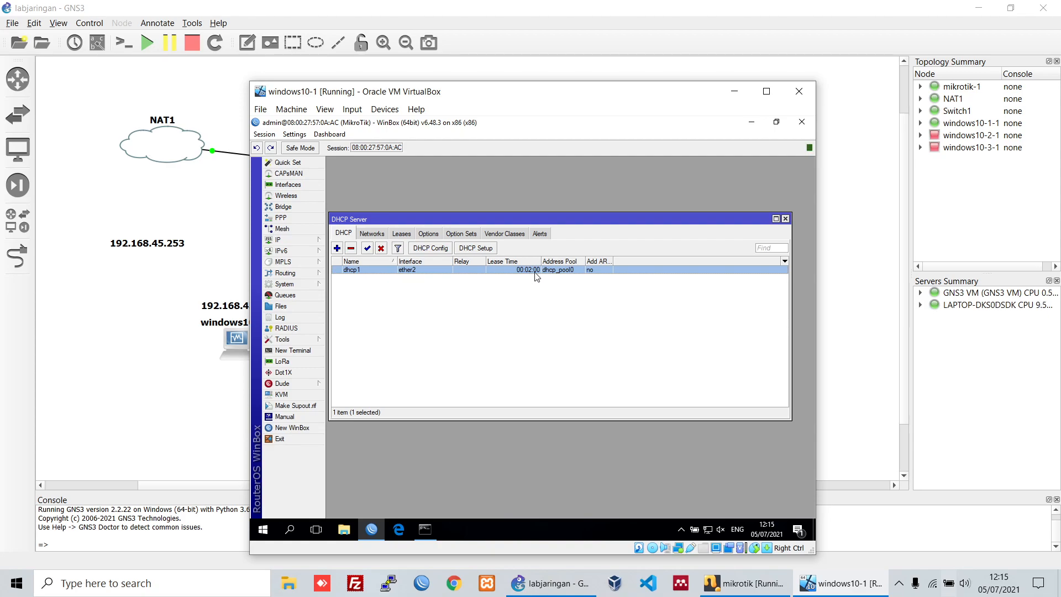
left_click(569, 316)
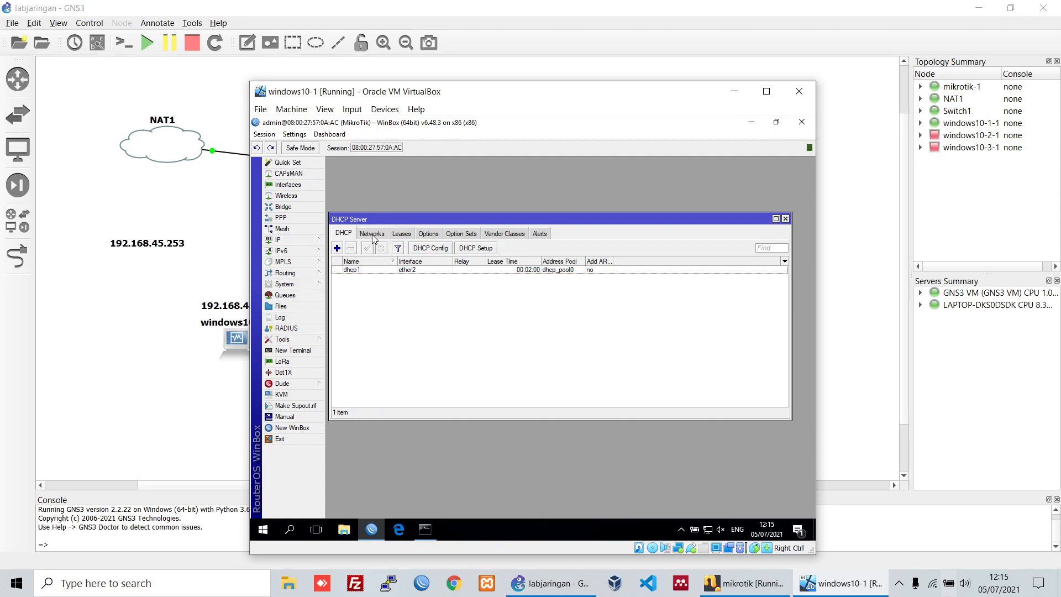
Step: Examine the general settings of the dhcp1 server and leave them without changes
left_click(406, 271)
double_click(411, 275)
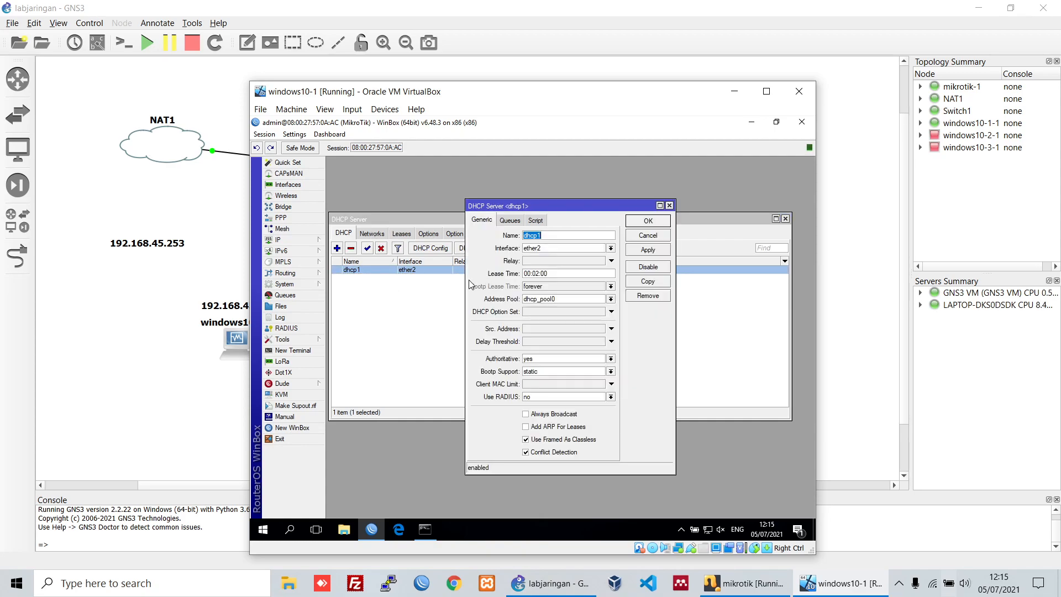
left_click(647, 237)
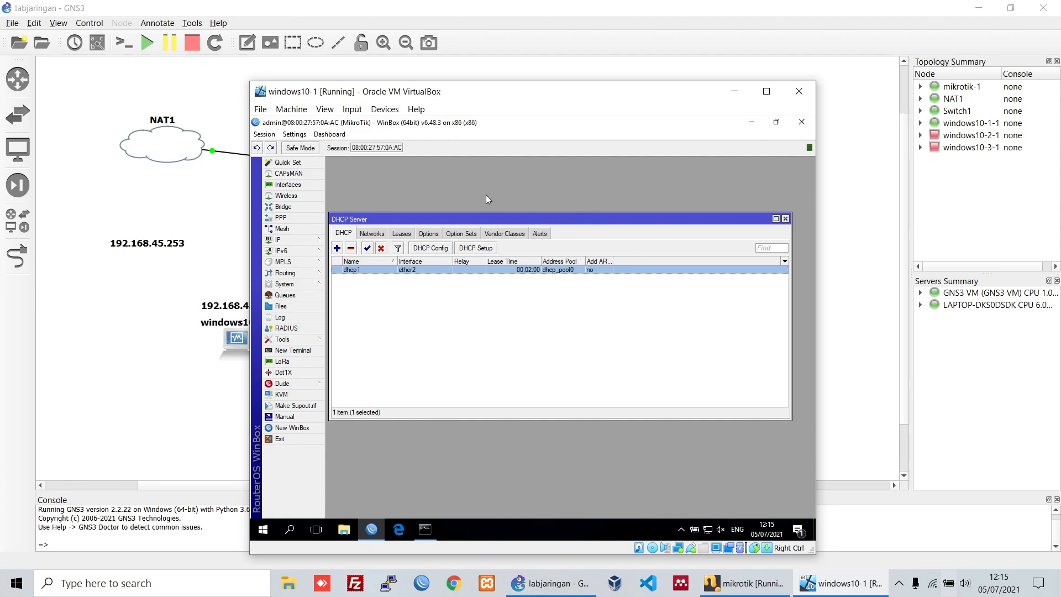
Step: Examine the address and gateway of the router's DHCP network entry
left_click(373, 233)
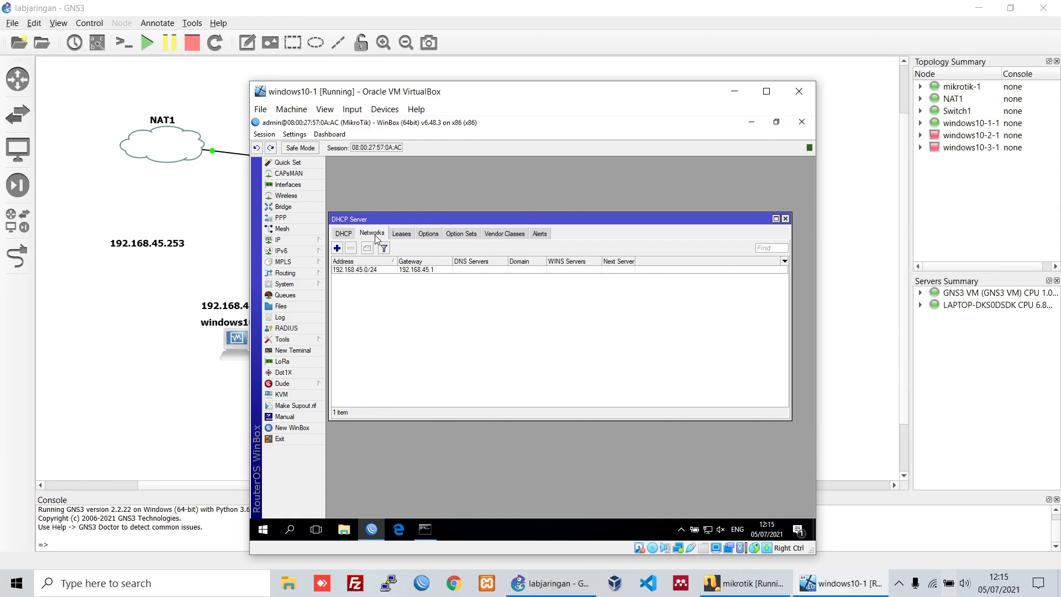
left_click(373, 271)
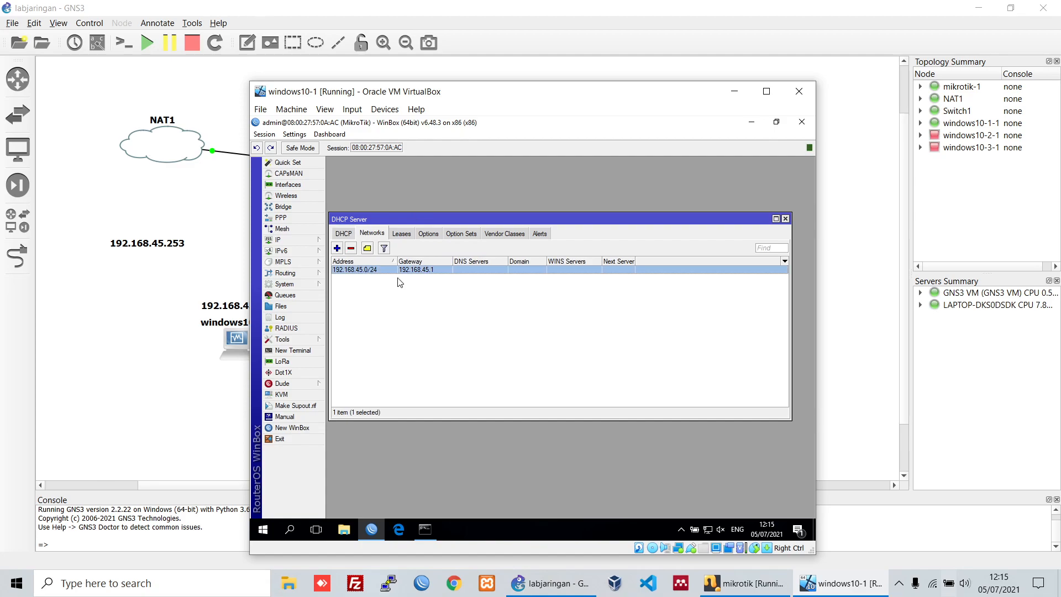
left_click(369, 297)
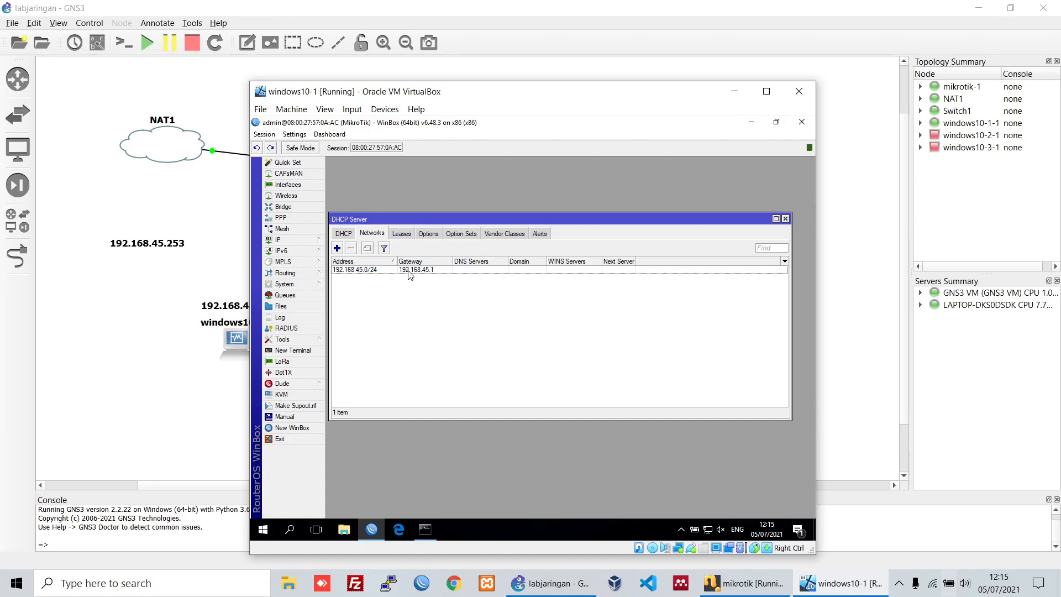
left_click(369, 271)
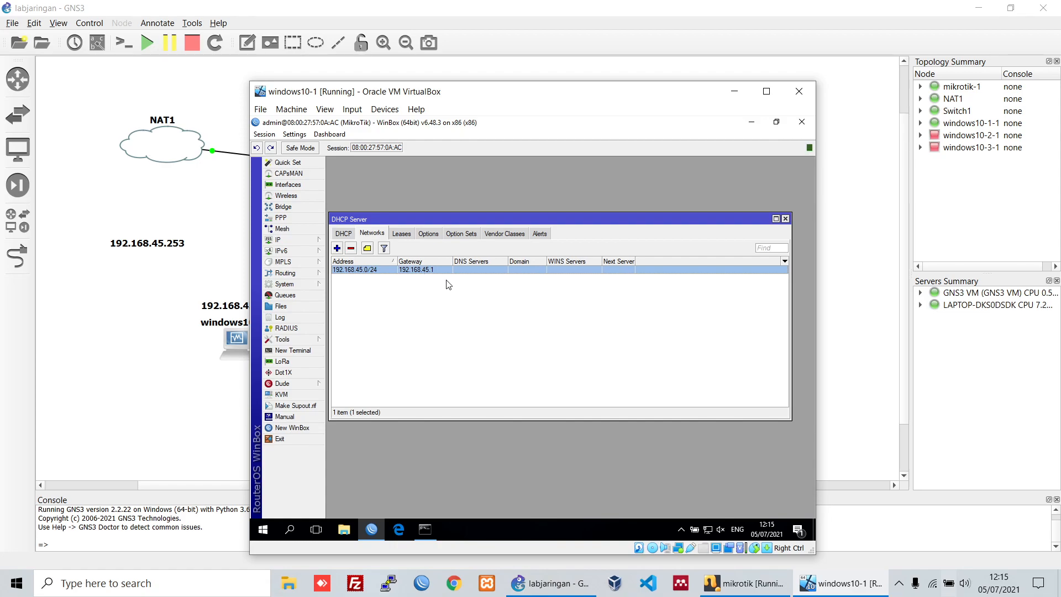
left_click(337, 248)
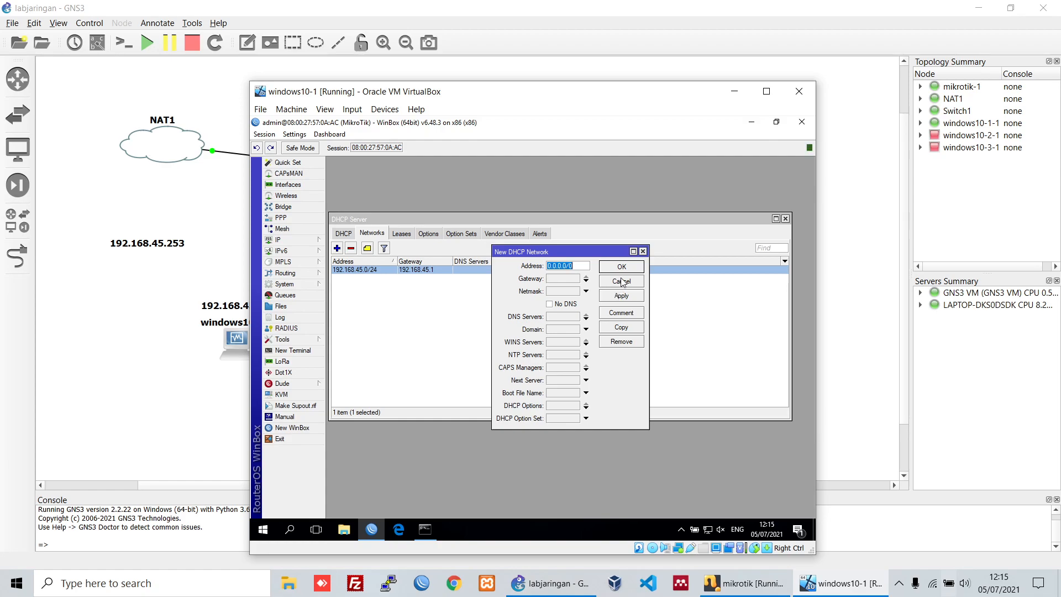
left_click(621, 281)
left_click(352, 234)
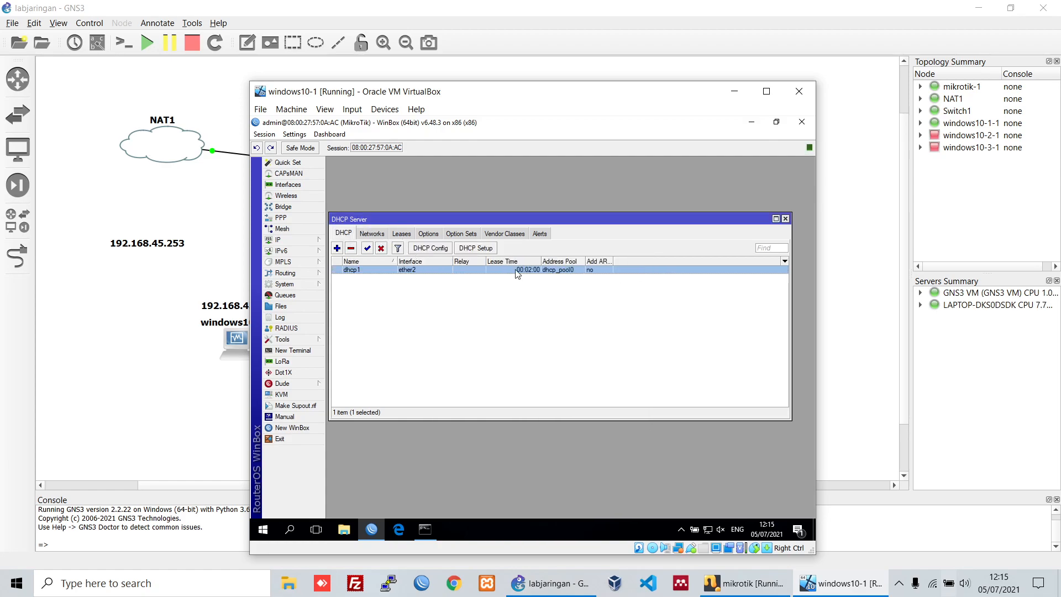
left_click(372, 233)
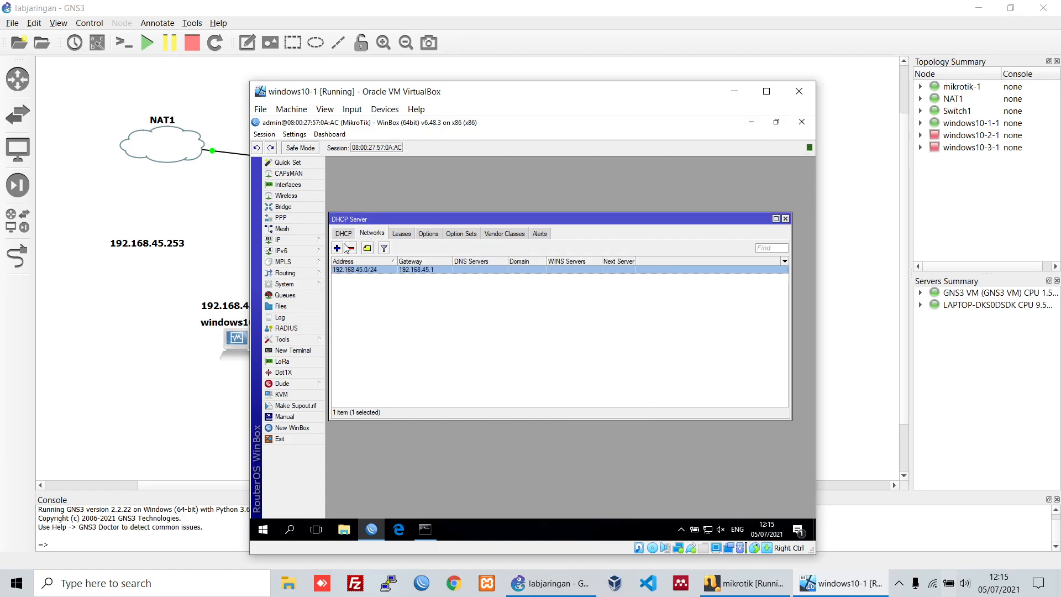
left_click(337, 249)
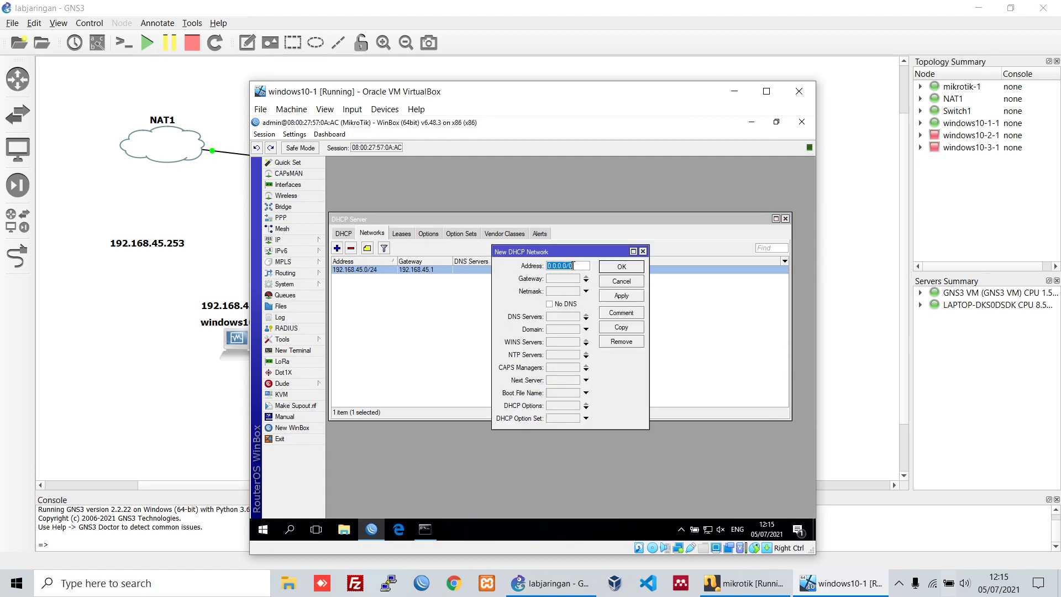
left_click(634, 281)
left_click(346, 233)
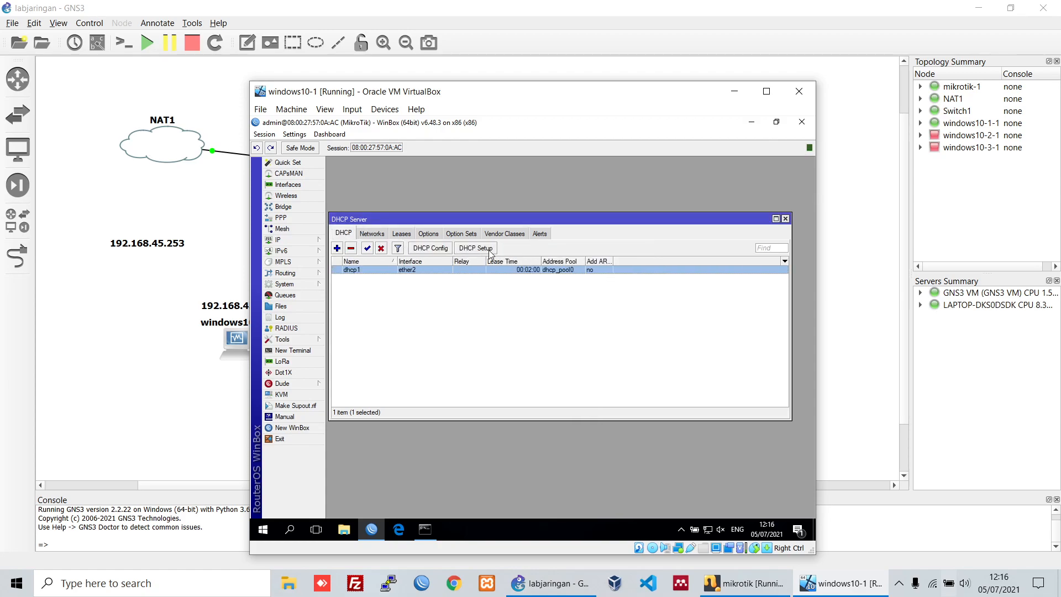
left_click(385, 232)
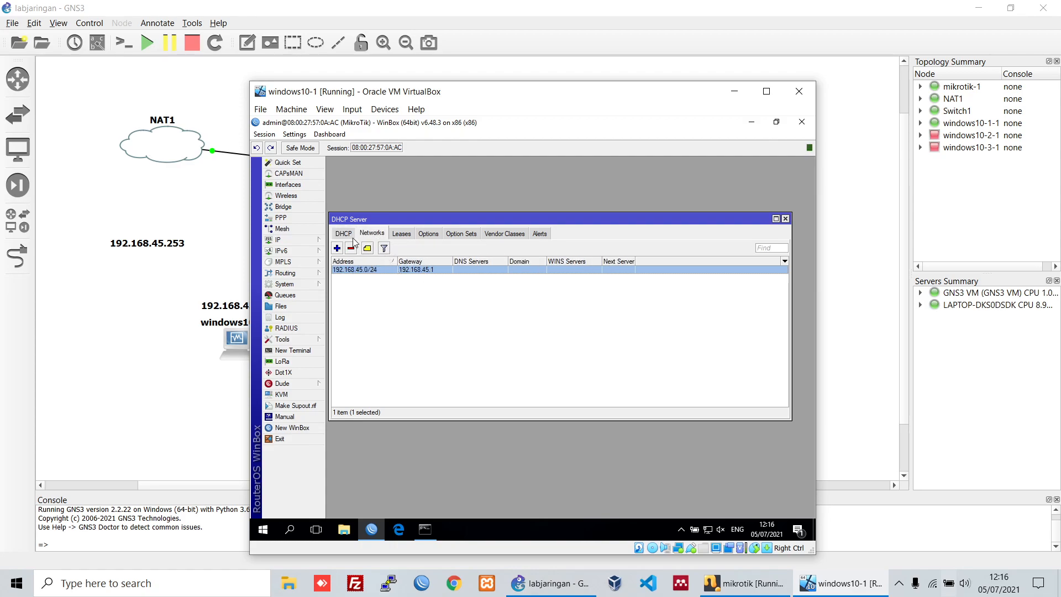
left_click(351, 237)
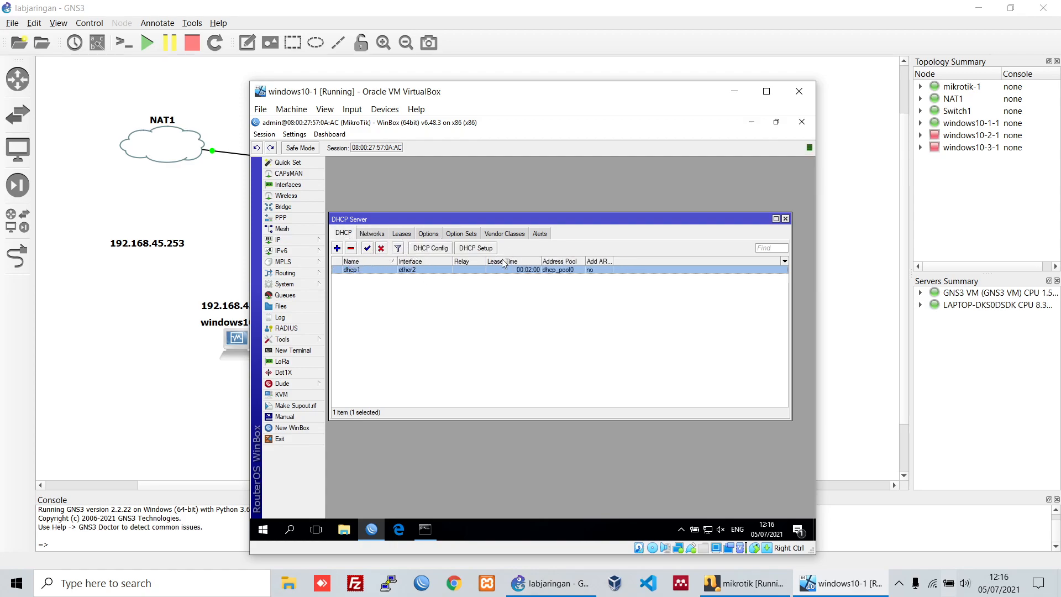
left_click(481, 248)
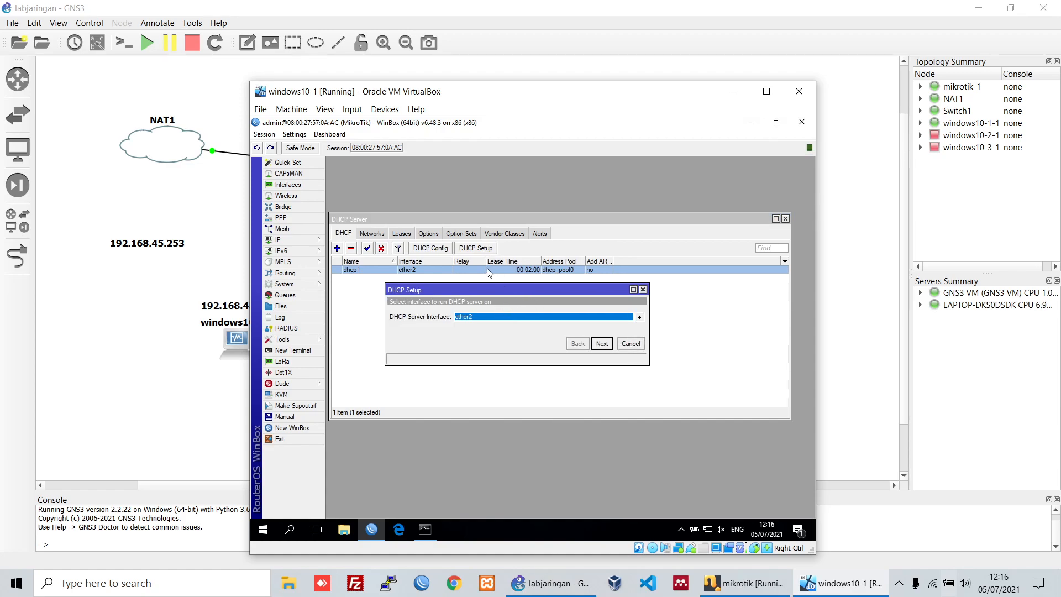
left_click(640, 344)
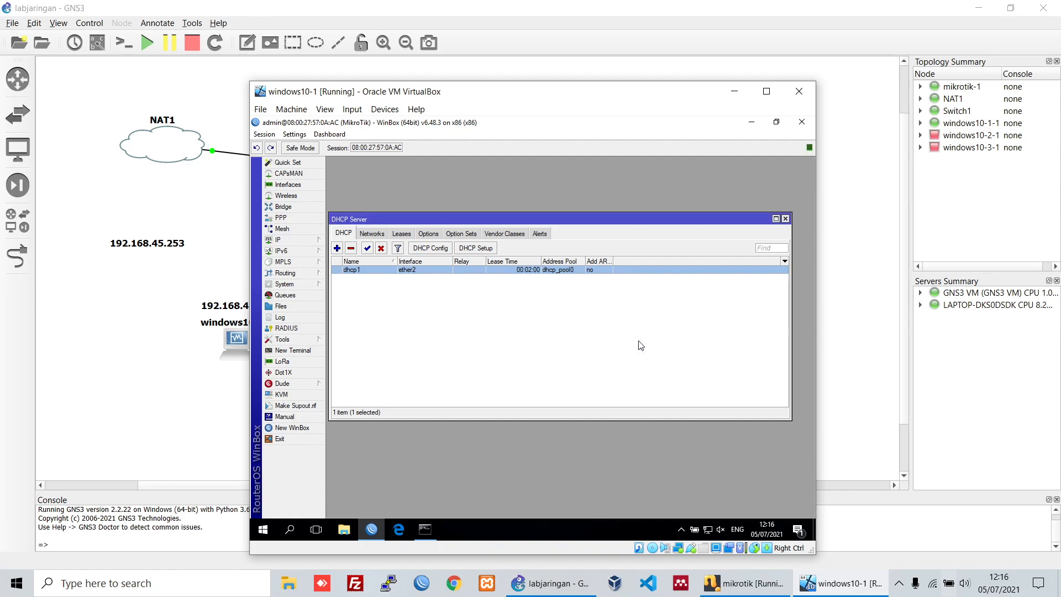
Step: Show the DHCP server's leases and widen the Active Address column
left_click(403, 234)
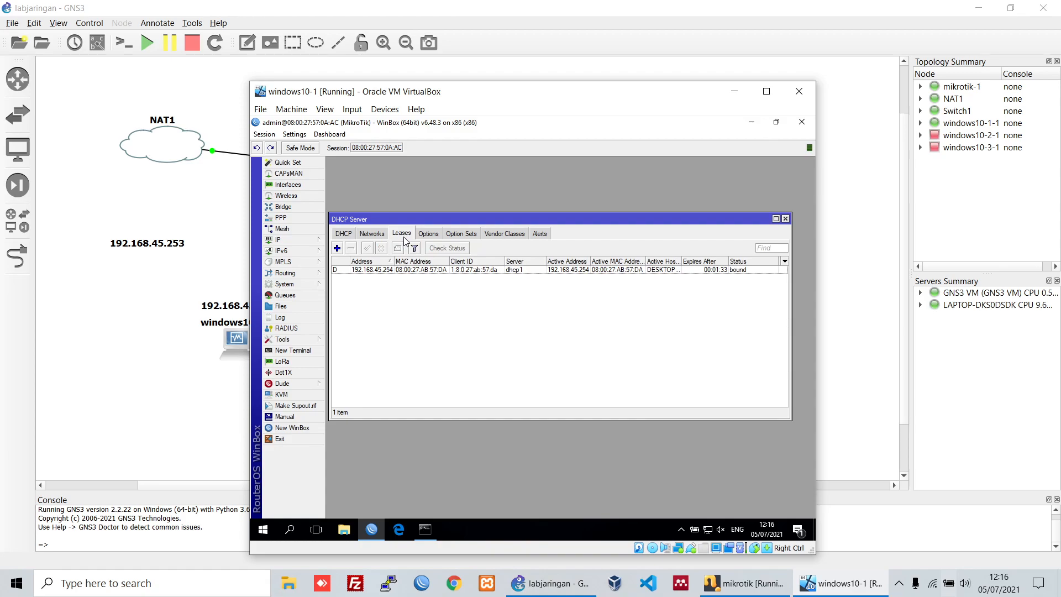
left_click(474, 270)
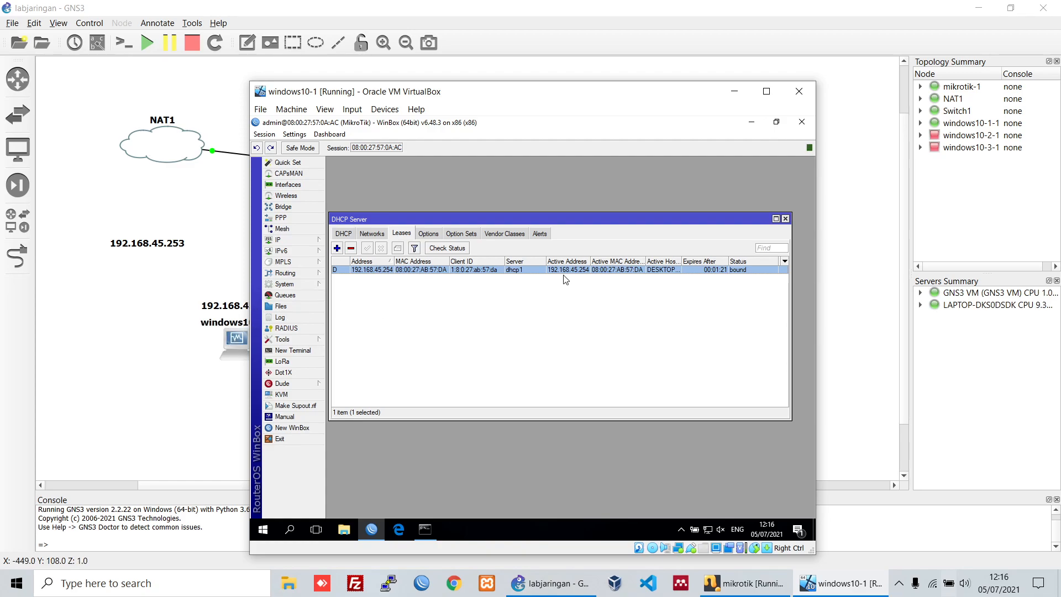
left_click_drag(594, 264, 602, 265)
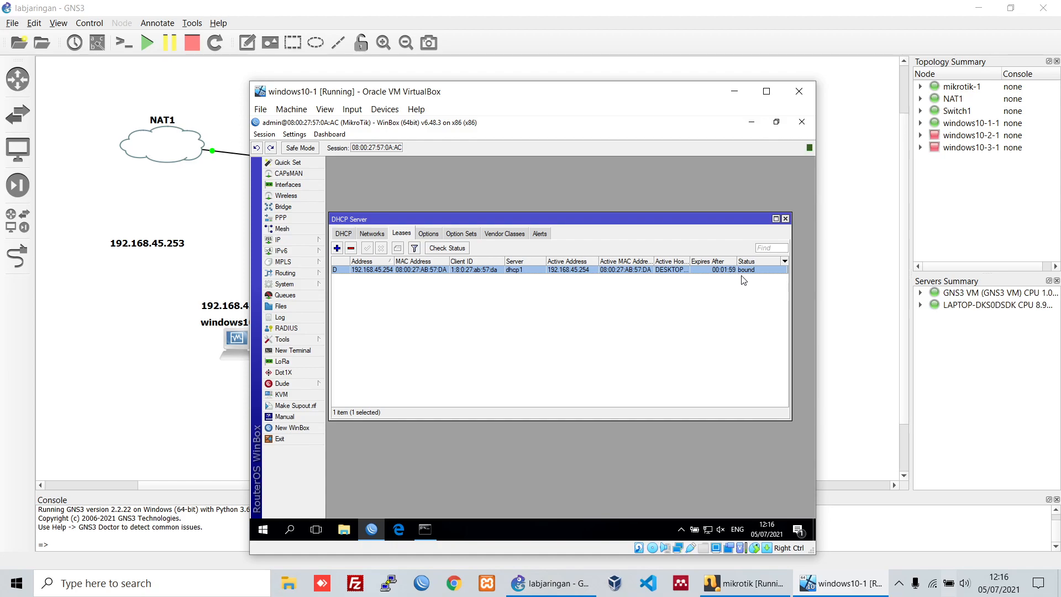
Step: Switch to GNS3 and start the windows10-3-1 node
left_click(182, 315)
right_click(518, 352)
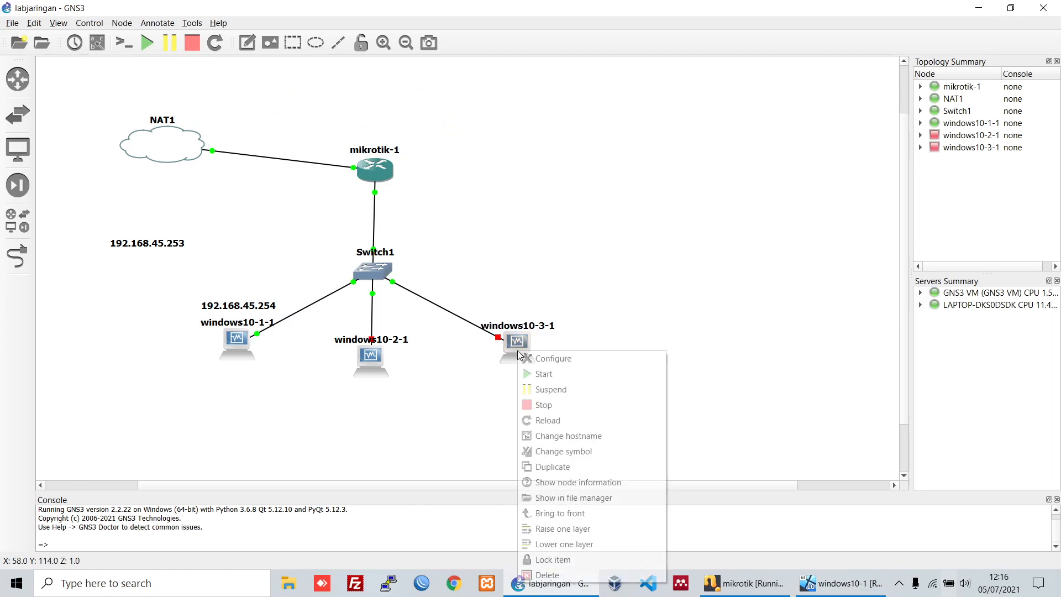
left_click(525, 374)
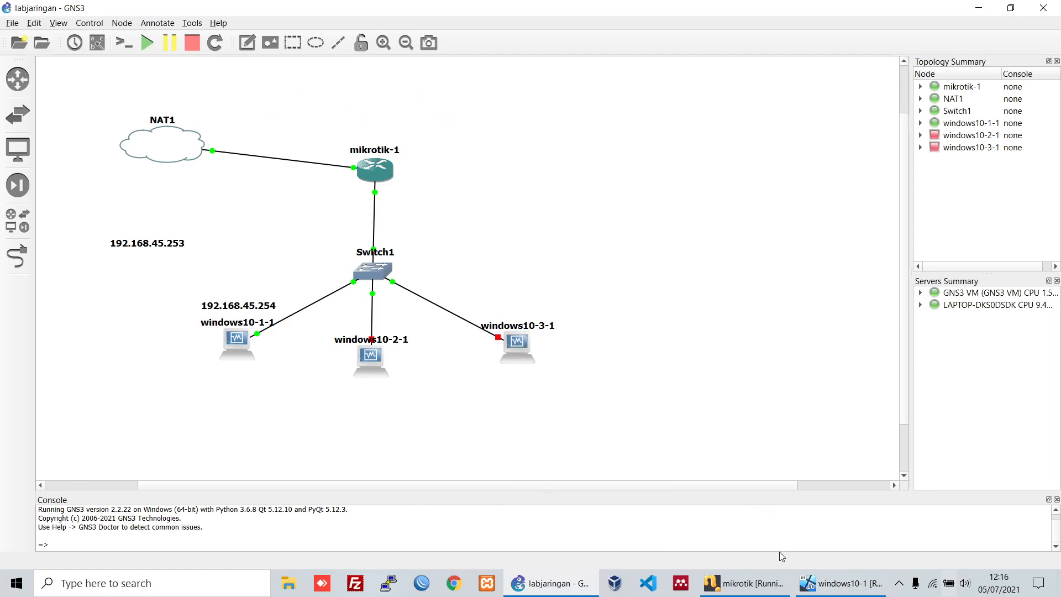
mouse_move(752, 589)
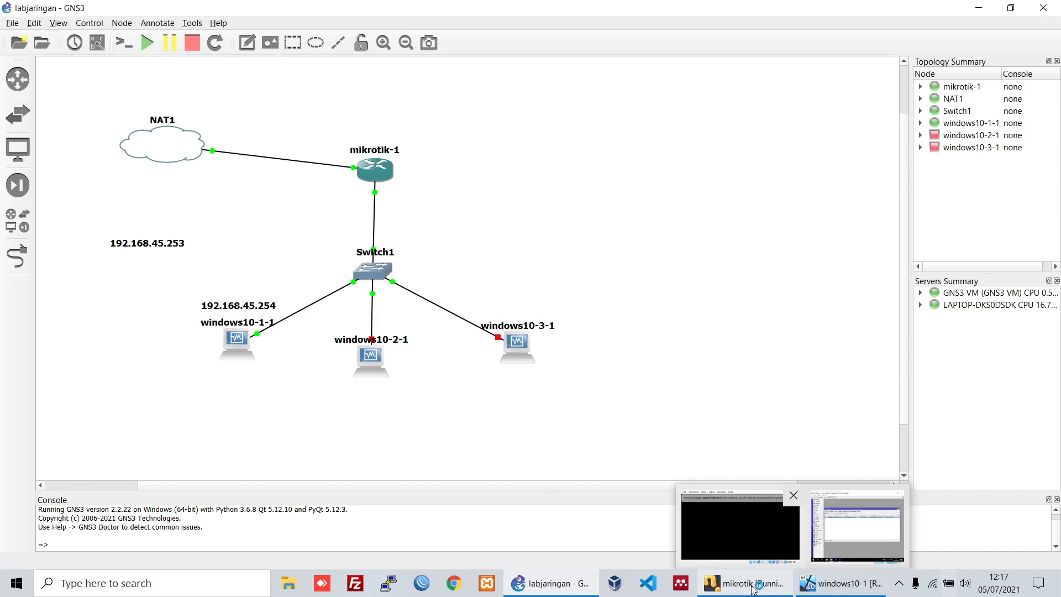
left_click(741, 528)
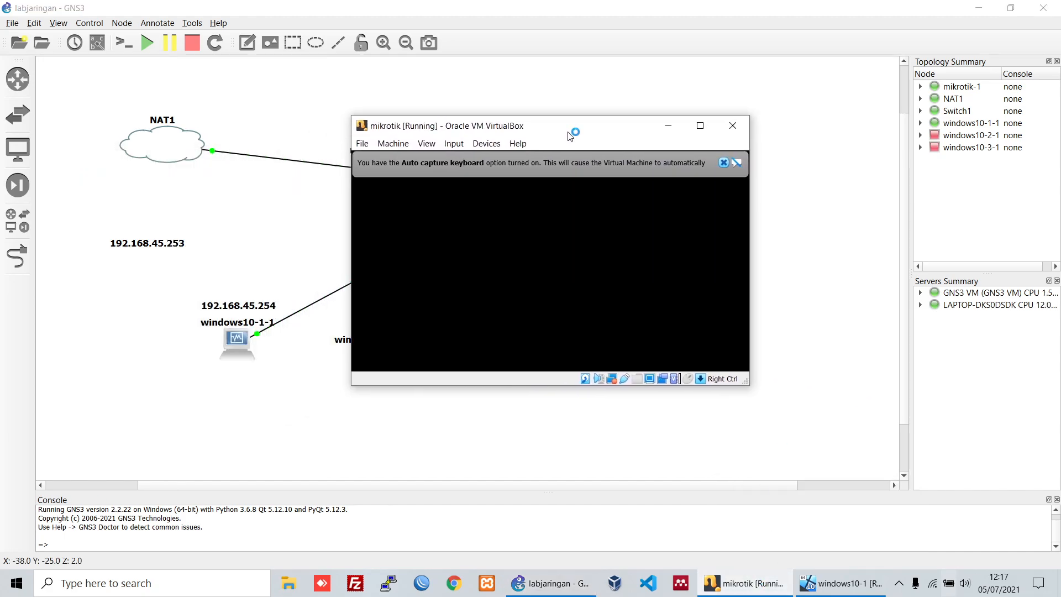
left_click(709, 467)
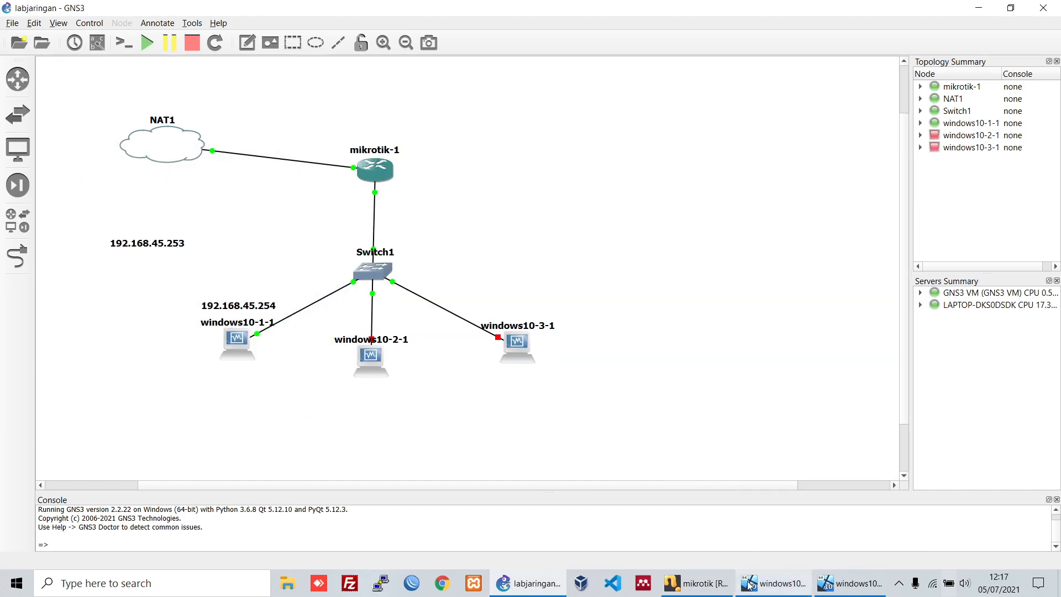
Step: Move the windows10-1 VM window aside with its DHCP leases showing, and bring up the windows10-3 VM window
left_click(773, 582)
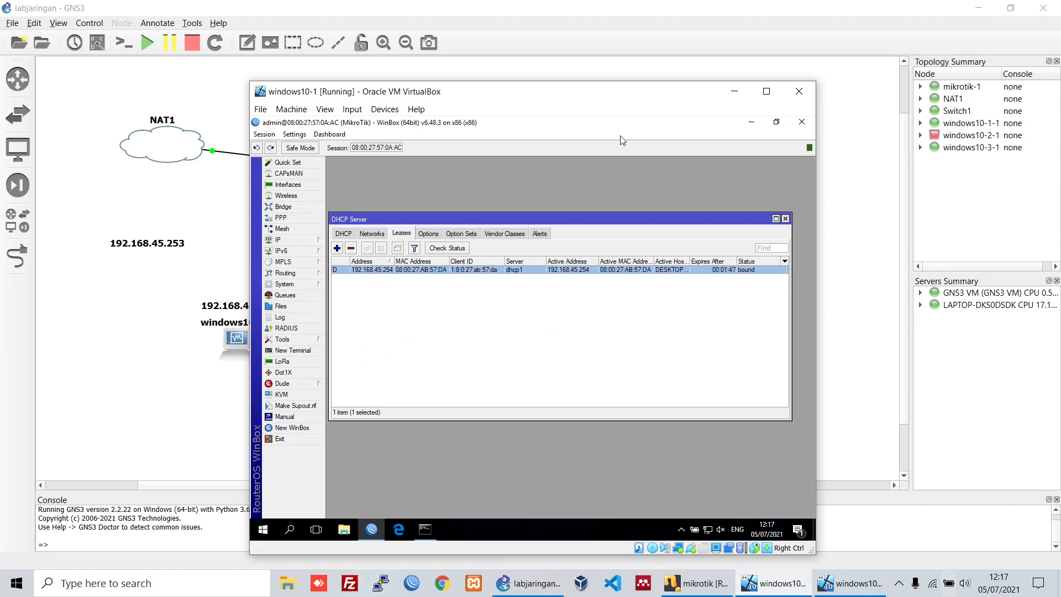
left_click_drag(623, 95, 461, 97)
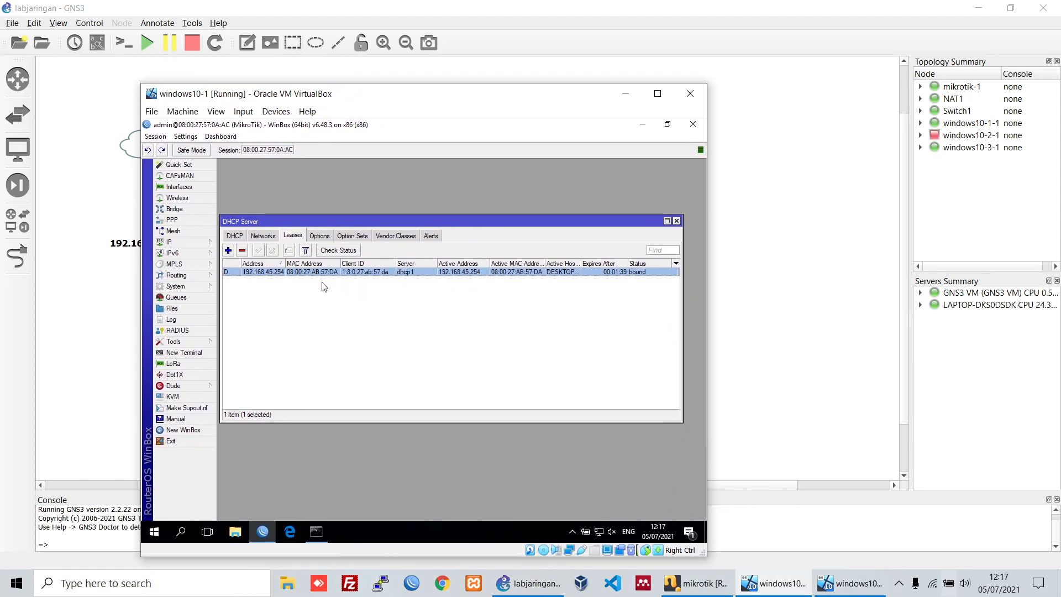
left_click(856, 583)
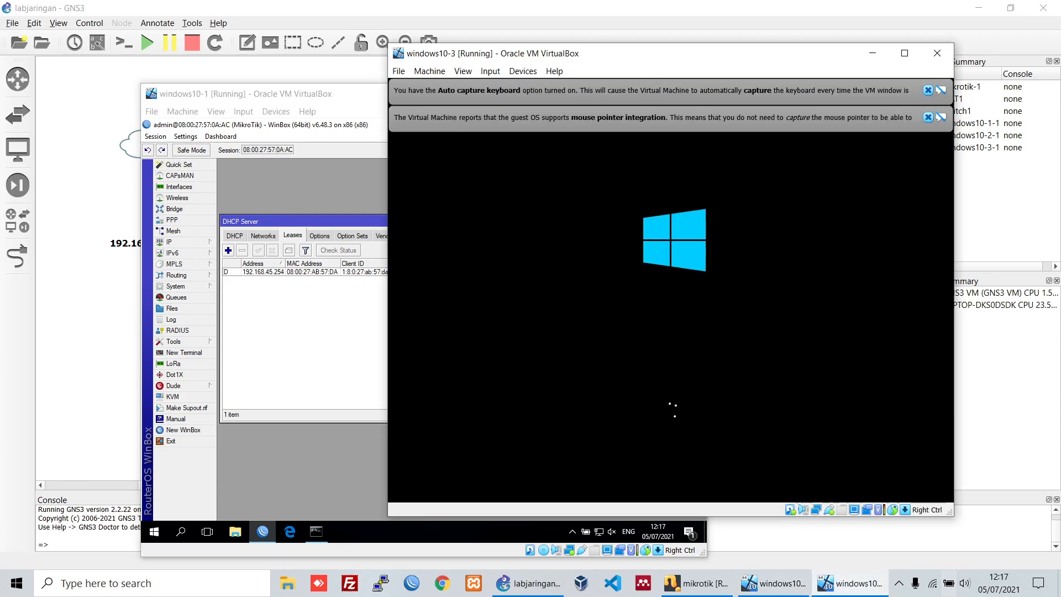
Step: Dismiss the VirtualBox notices, sign in to the windows10-3 VM with the account password, and decline network discovery
left_click(927, 90)
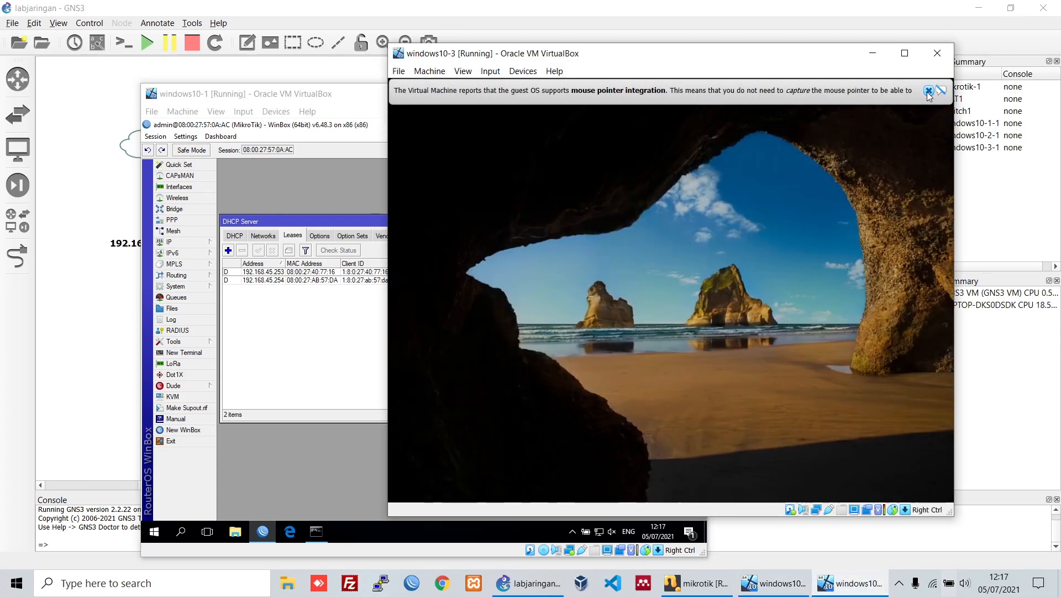
left_click(928, 93)
left_click_drag(659, 406, 714, 11)
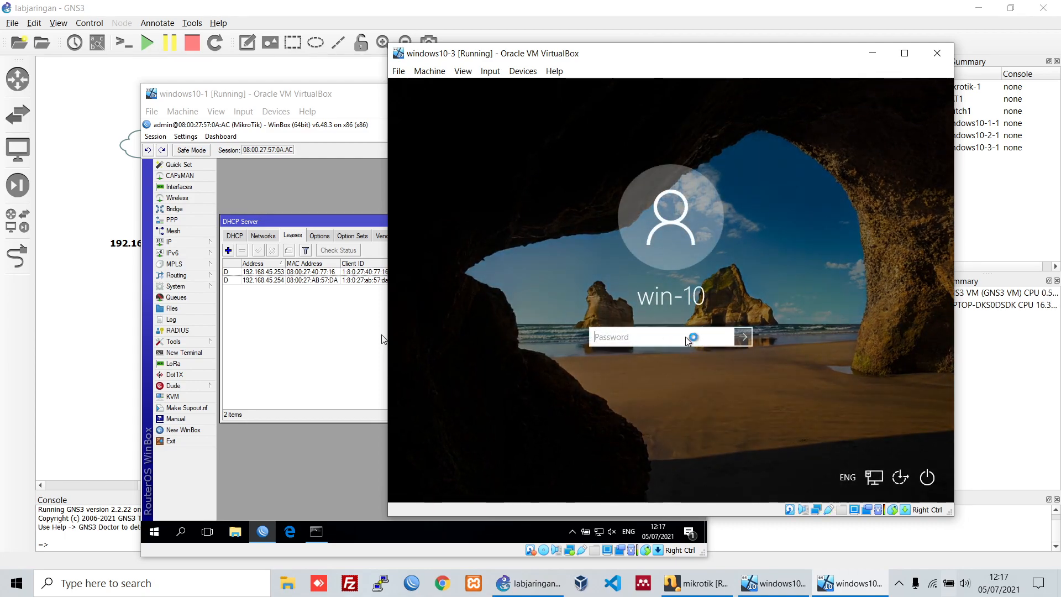
type("•••••••")
key("Return")
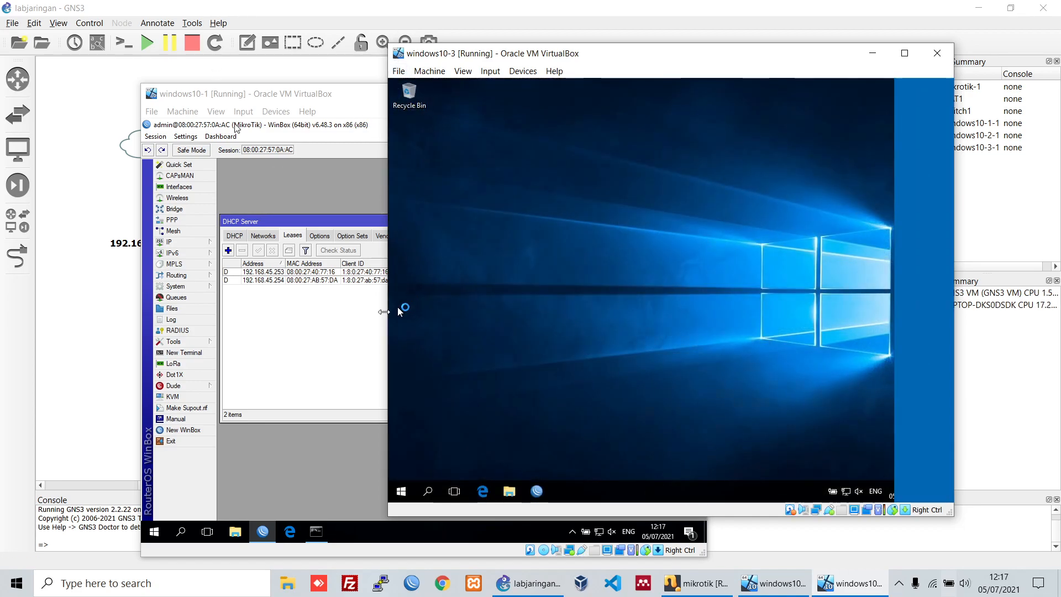
left_click(911, 286)
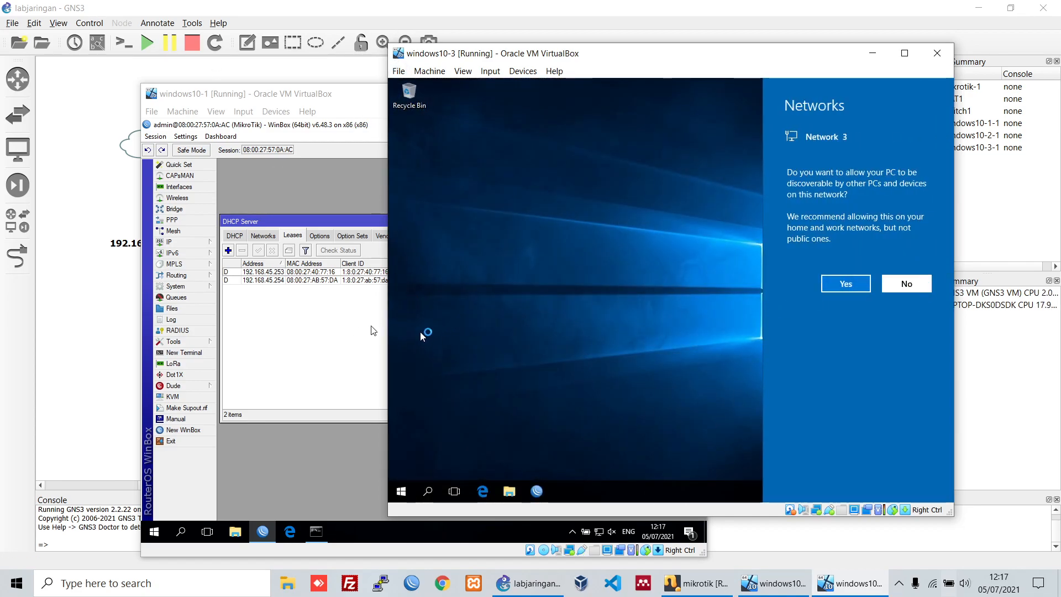
Step: Glance at the router's DHCP leases, and display the Ethernet adapter's Network Connection Details in the windows10-3 VM
left_click(386, 302)
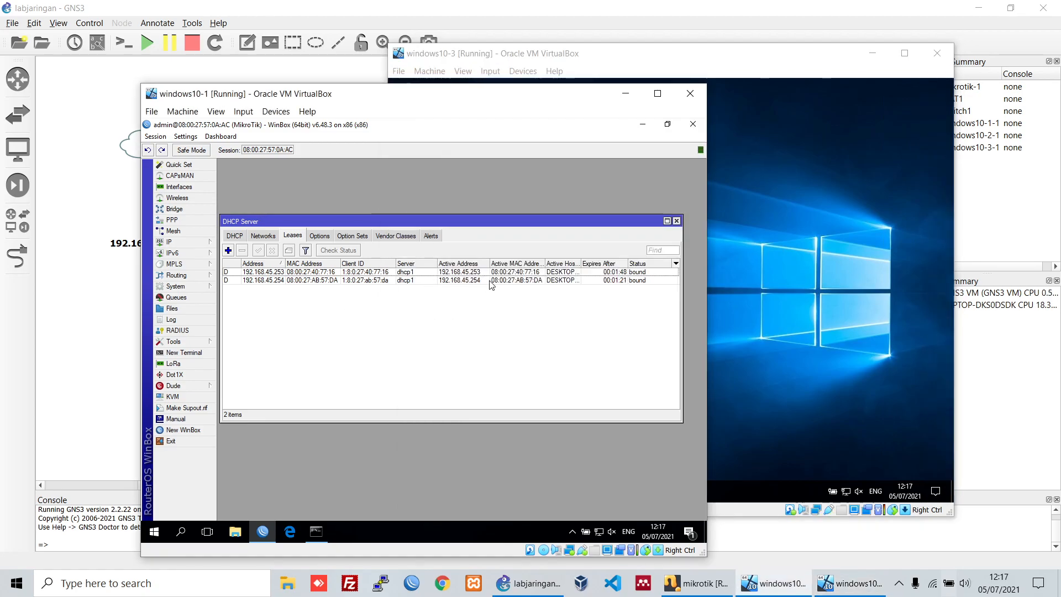
left_click(794, 382)
right_click(847, 491)
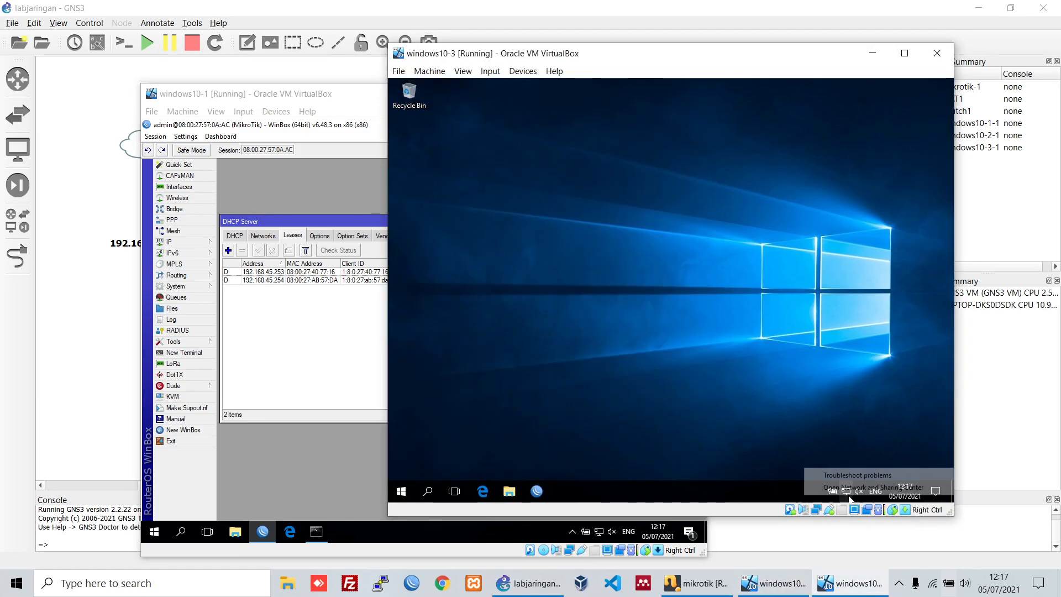
left_click(849, 491)
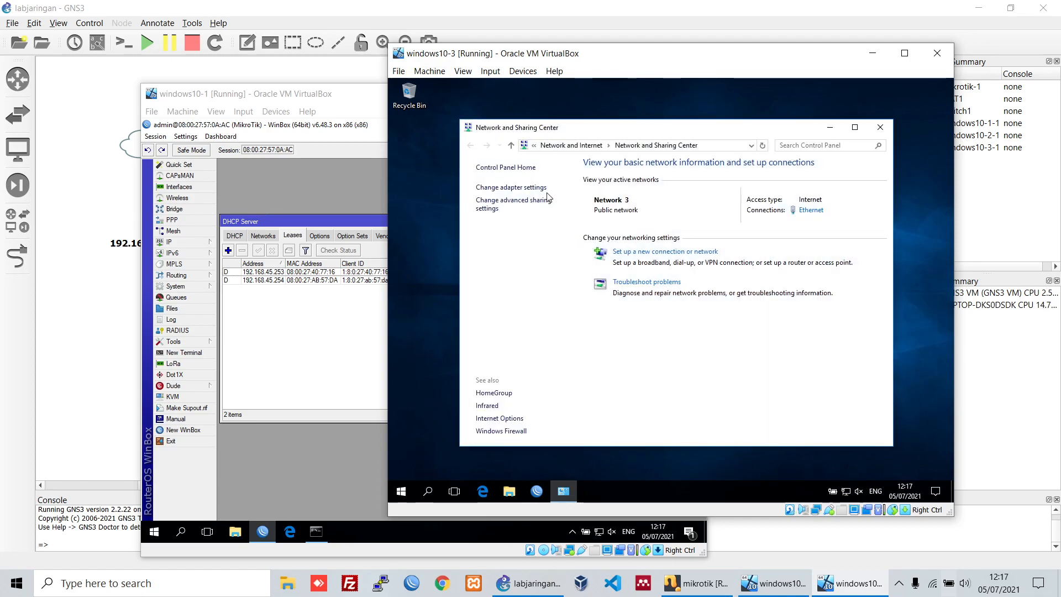
left_click(530, 188)
left_click(529, 210)
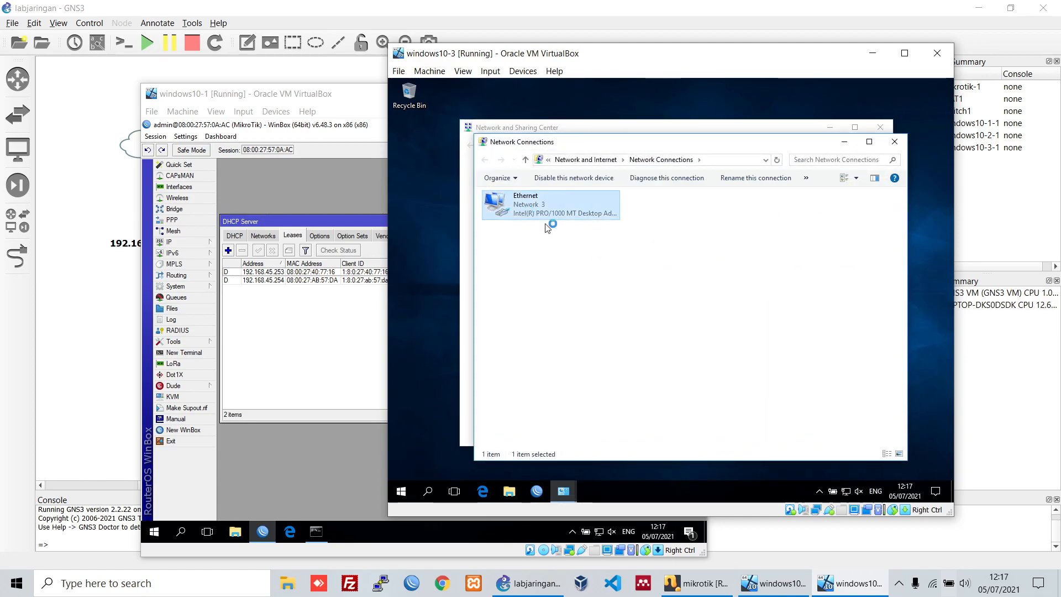
left_click(609, 276)
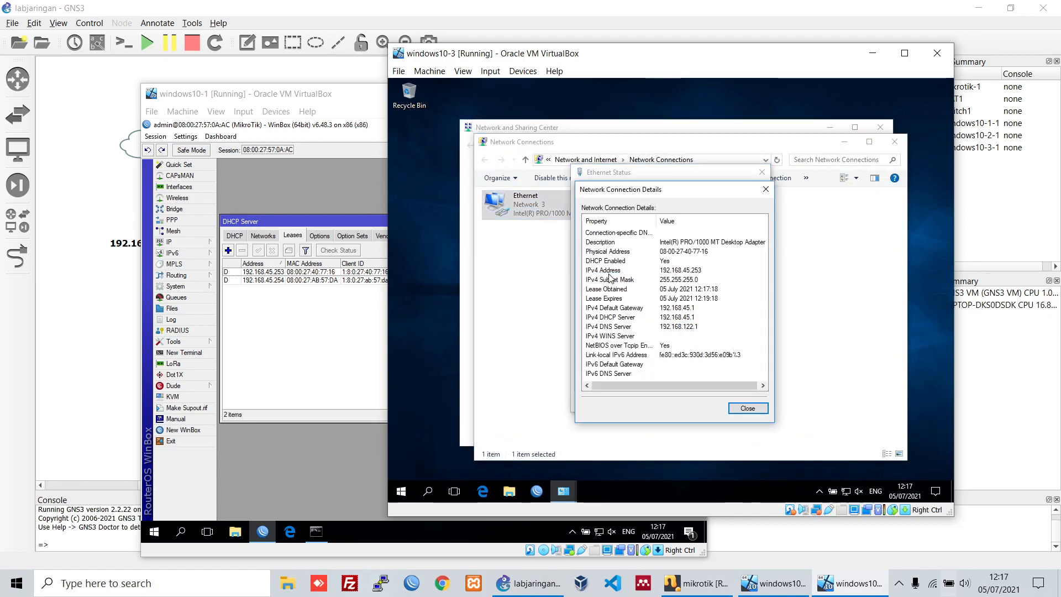
Step: Run ipconfig in a Command Prompt on windows10-3, and select the matching entry in the router's DHCP leases list
left_click(434, 495)
type("cmd")
key("Return")
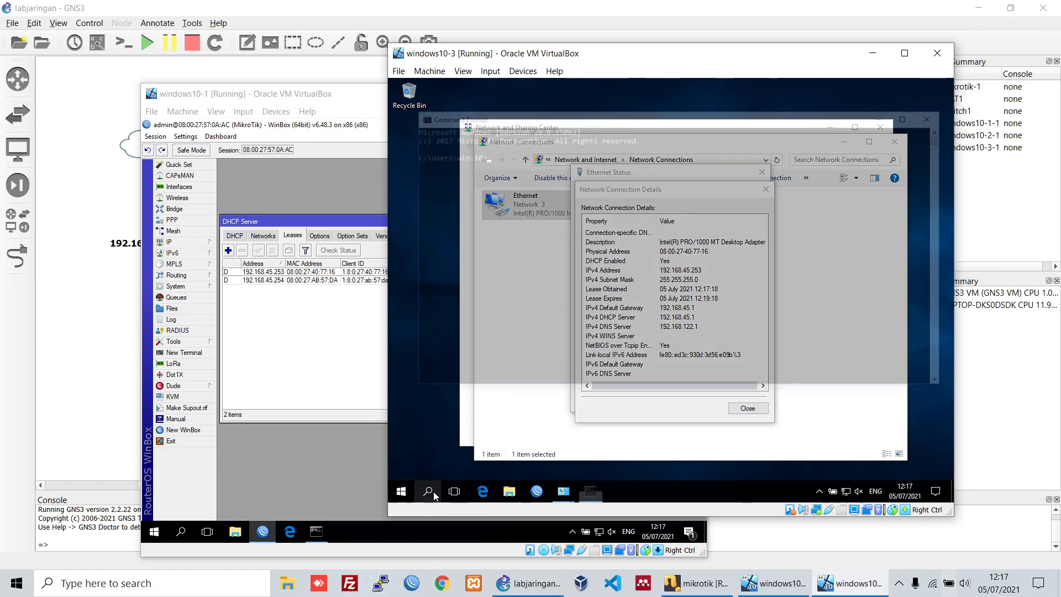
type("ipconfig")
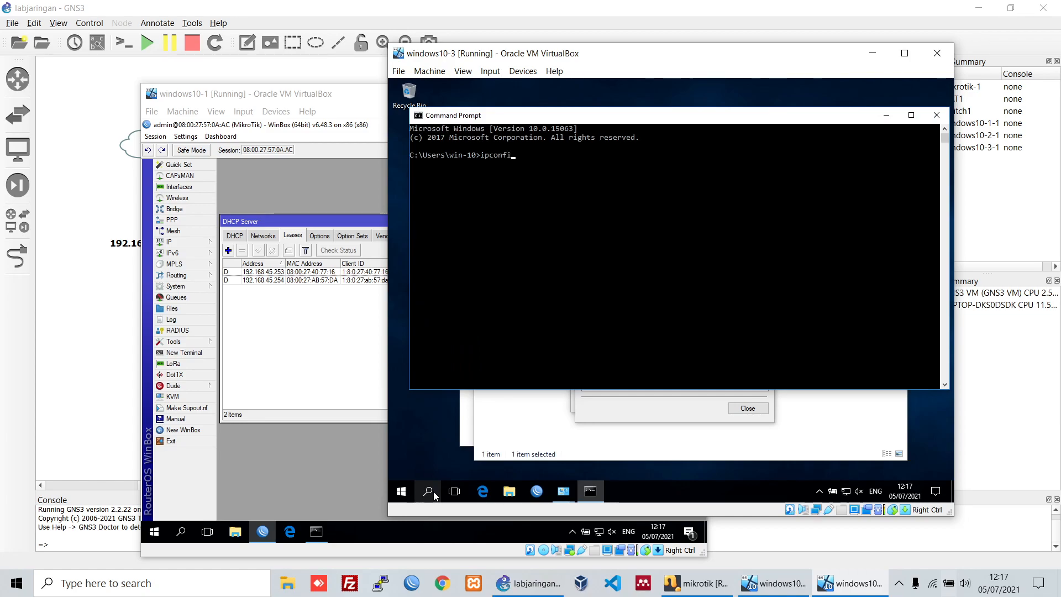
key("Return")
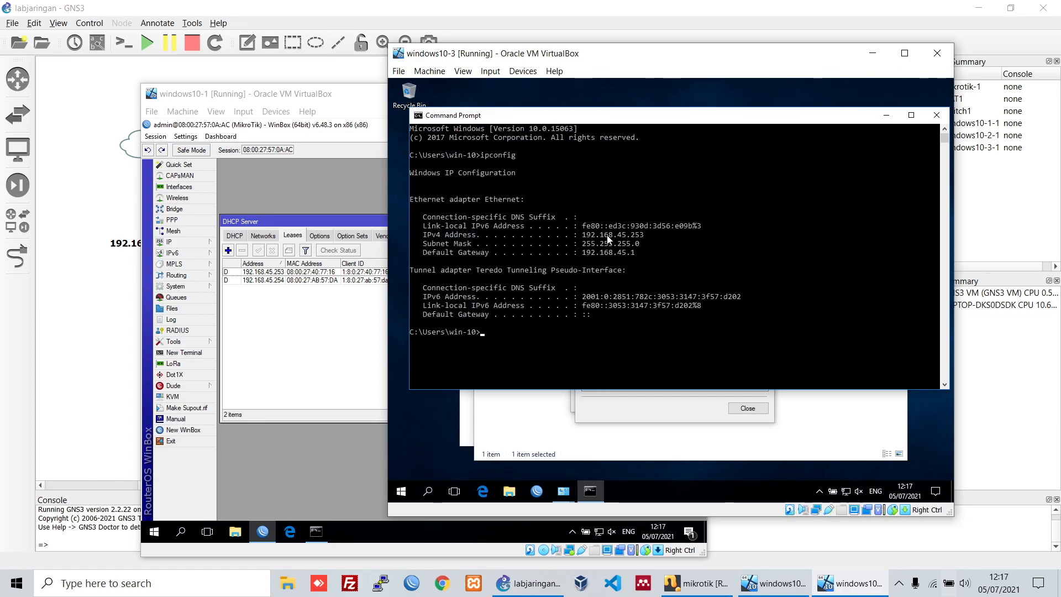
left_click(330, 317)
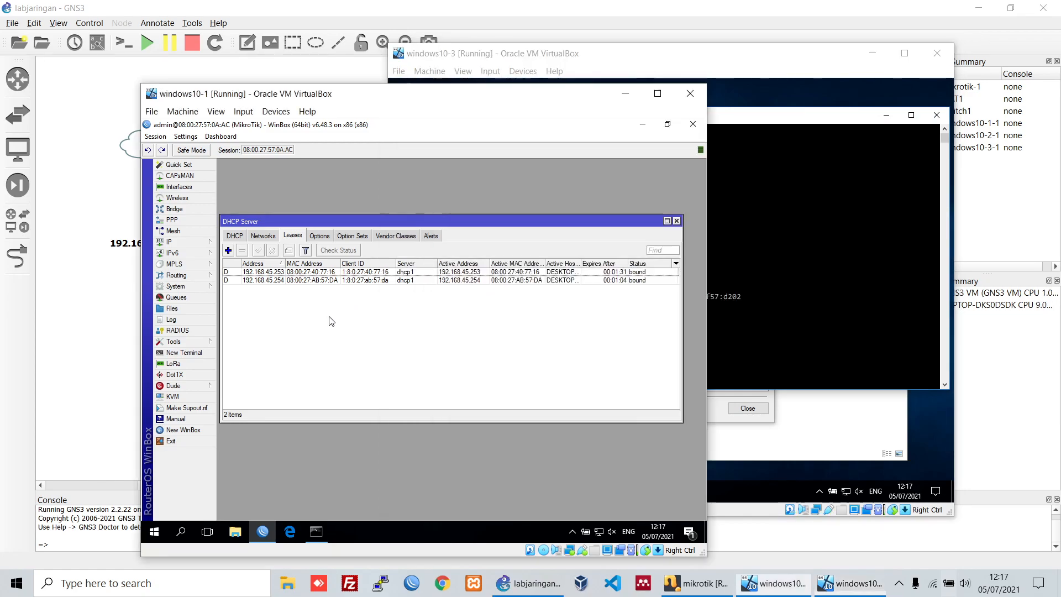
left_click(301, 272)
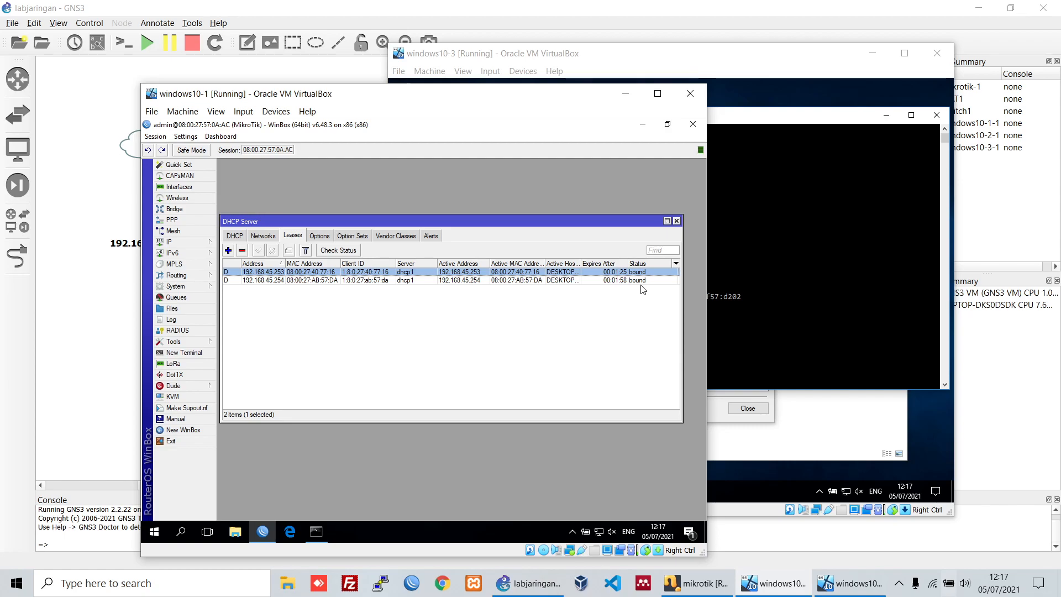
Step: Delete the link between Switch1 and windows10-3-1 in GNS3, and return to the DHCP leases in the windows10-1 VM
left_click(138, 302)
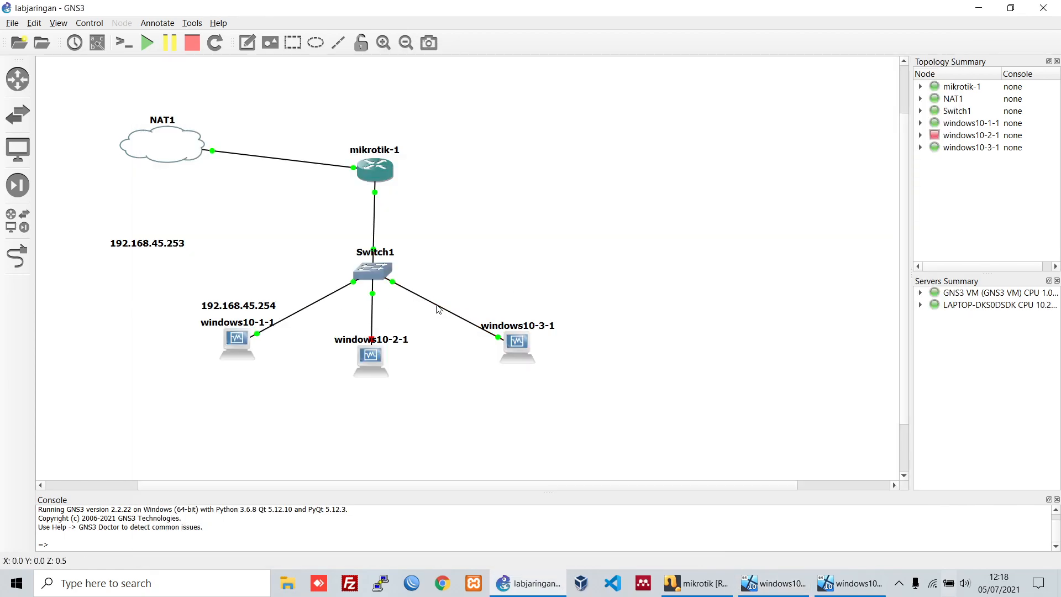
key("Delete")
left_click(775, 583)
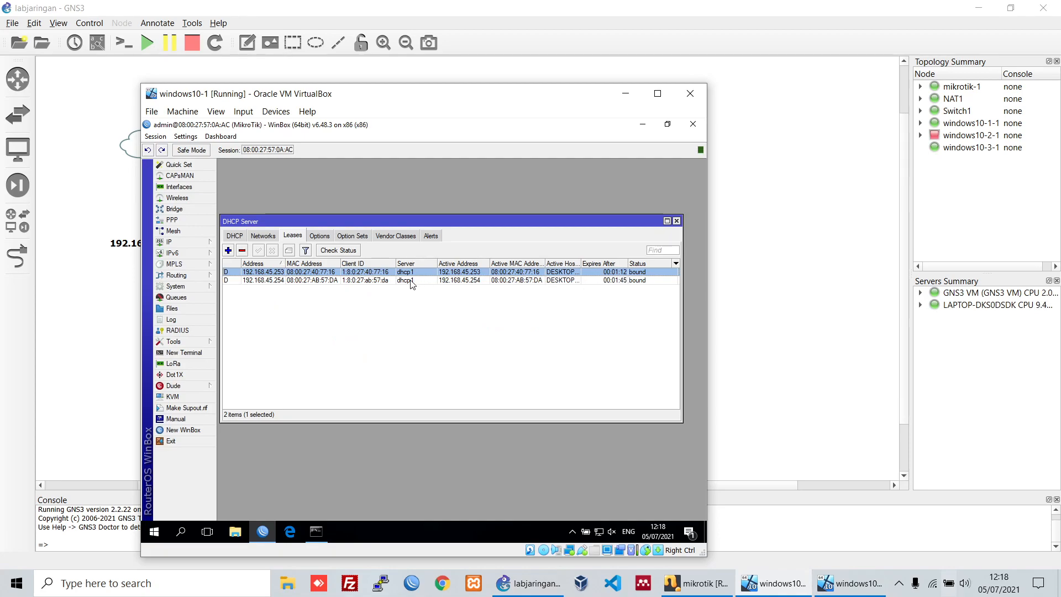
Step: Compare the expiry countdowns of both DHCP leases, moving the VM window off the topology and widening the leases' Address column
left_click(623, 281)
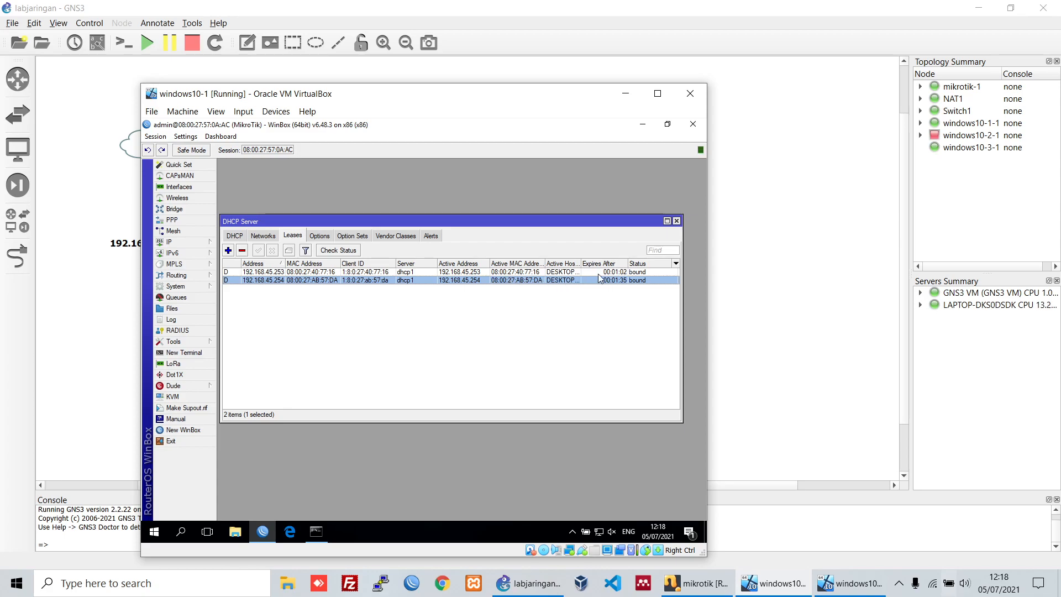
left_click(624, 272)
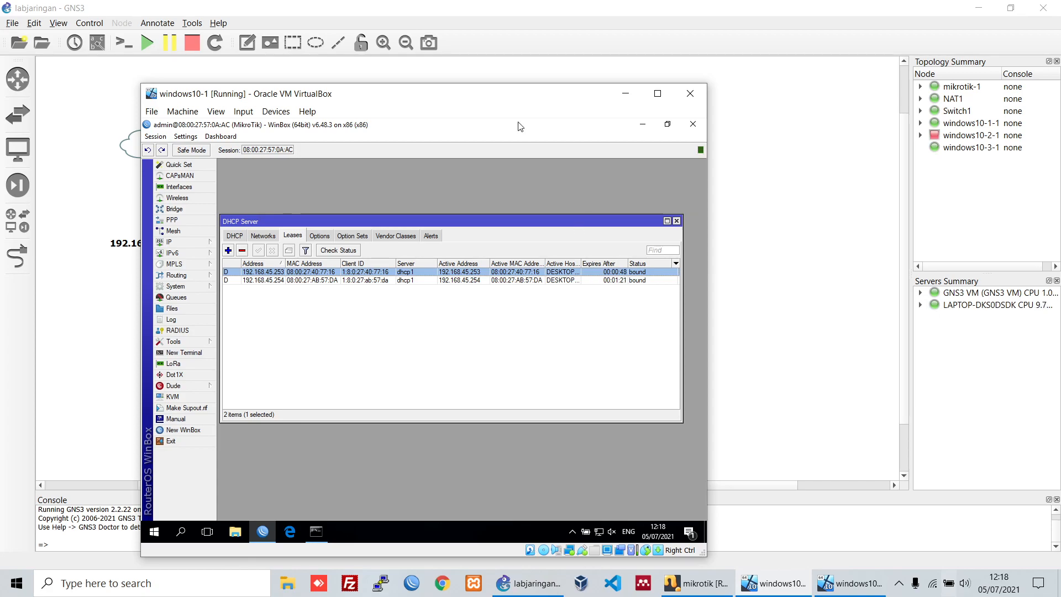
left_click_drag(508, 98, 661, 87)
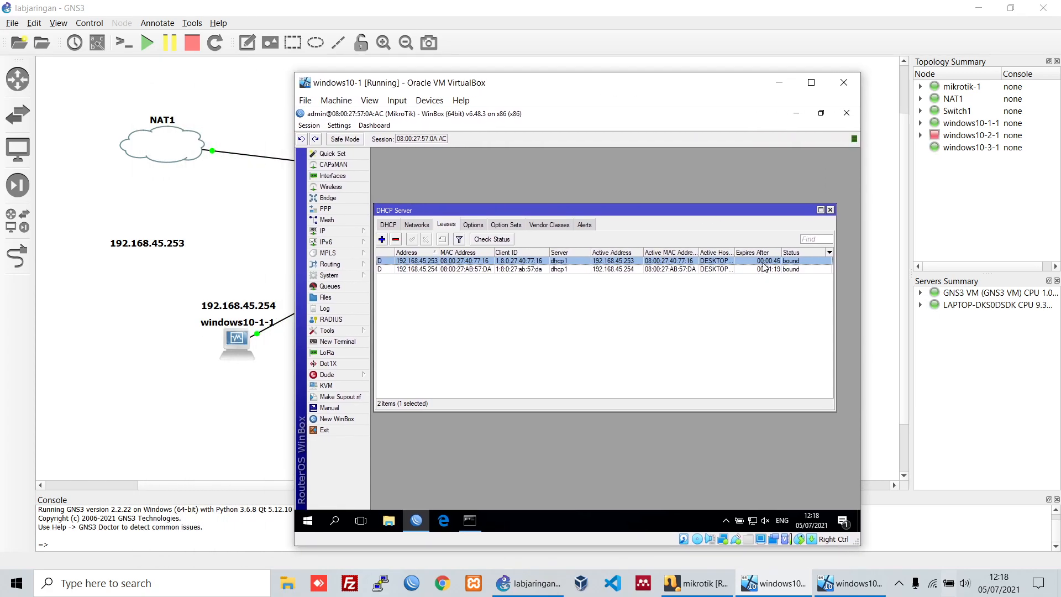
left_click(261, 280)
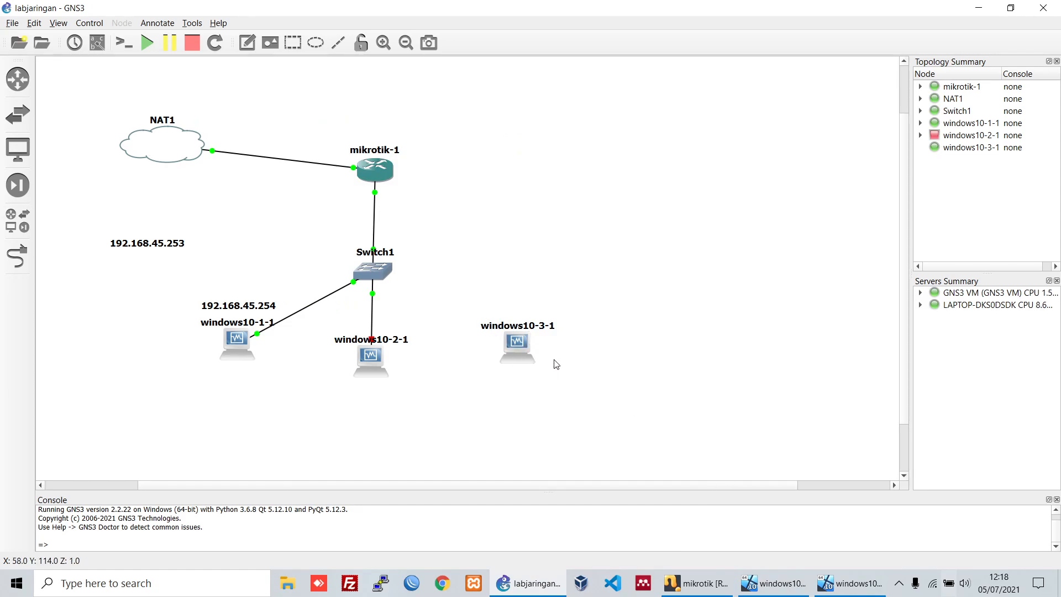
left_click(773, 583)
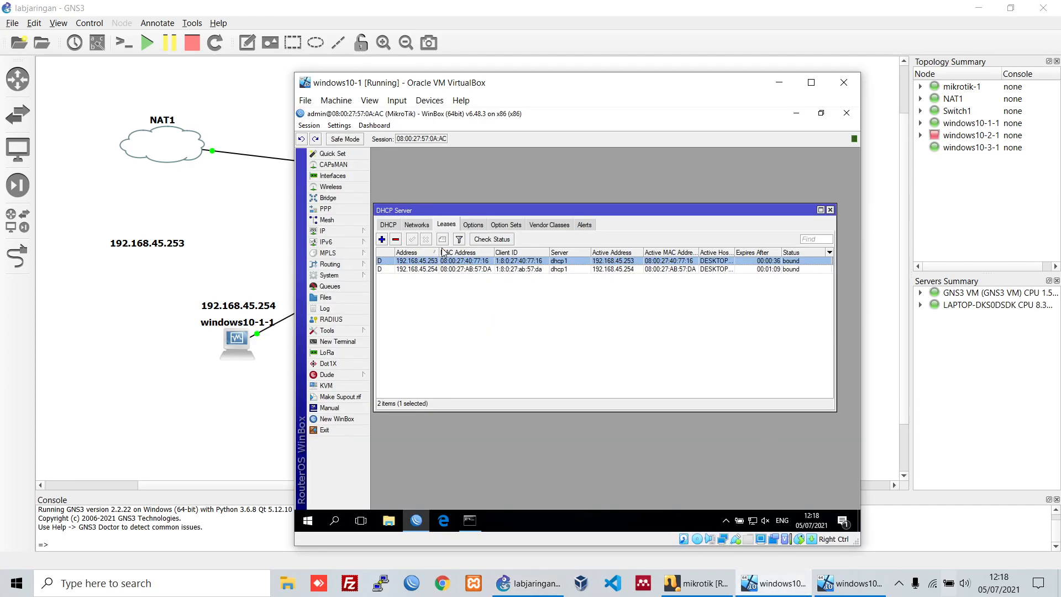
left_click_drag(438, 250, 447, 250)
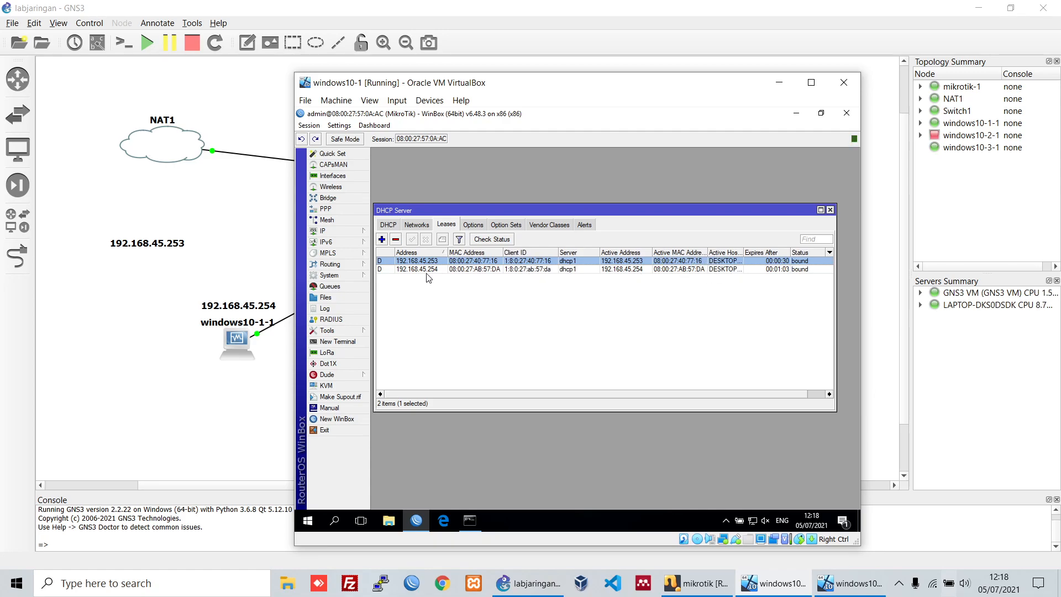
Step: Reposition the windows10-2-1 label above its node in GNS3 and place the 192.168.45.253 note directly beneath the node
left_click(252, 259)
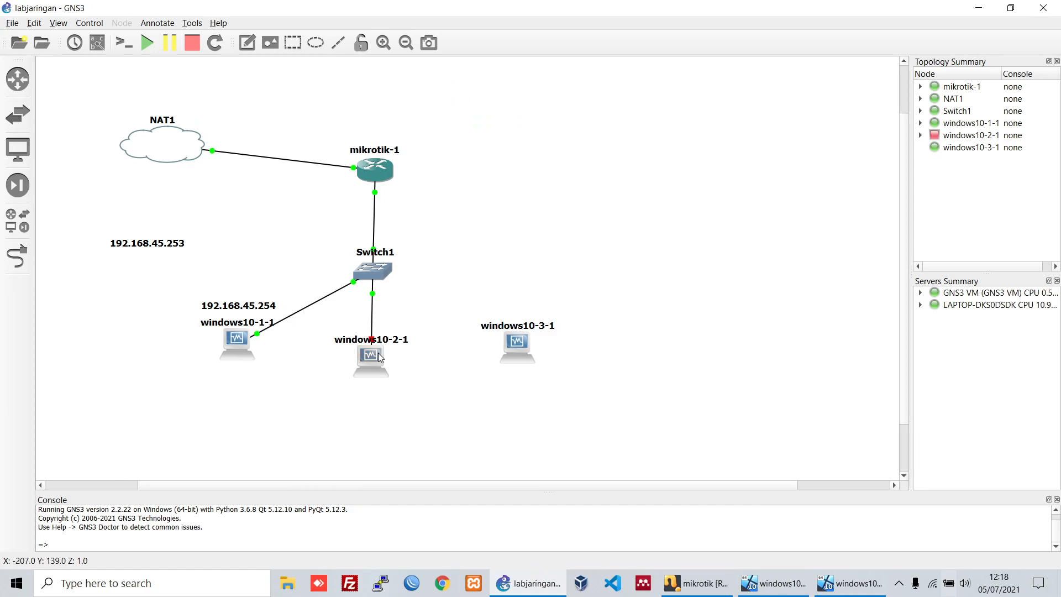
mouse_move(334, 337)
left_mouse_down()
mouse_move(400, 403)
mouse_move(344, 323)
left_mouse_up()
left_click(462, 403)
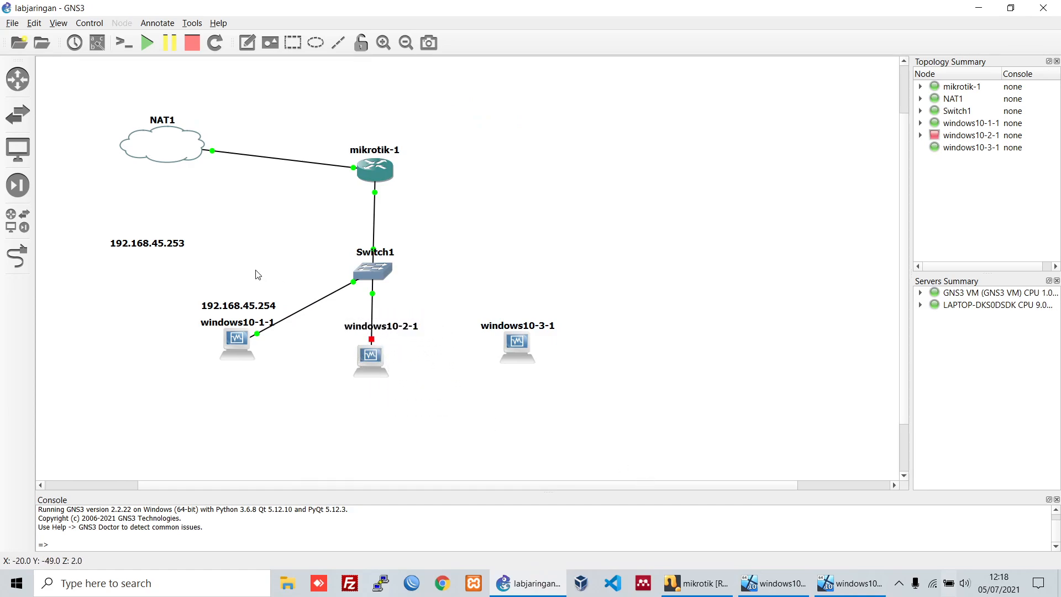
left_click_drag(147, 247, 373, 387)
left_click(512, 419)
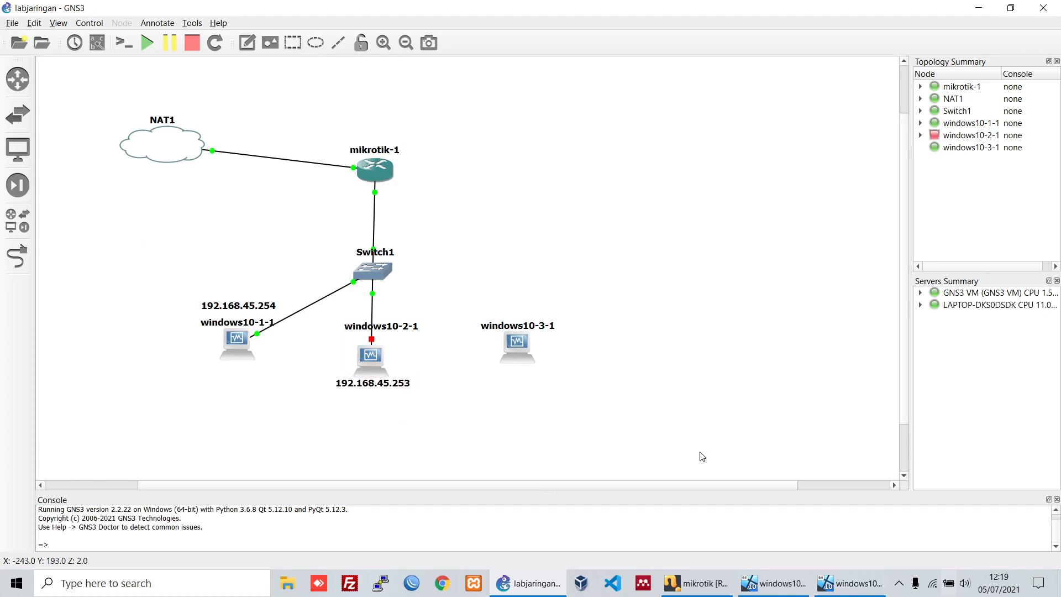
Step: Watch the disconnected windows10-3 client's DHCP lease run out, and check the lease that remains
left_click(773, 583)
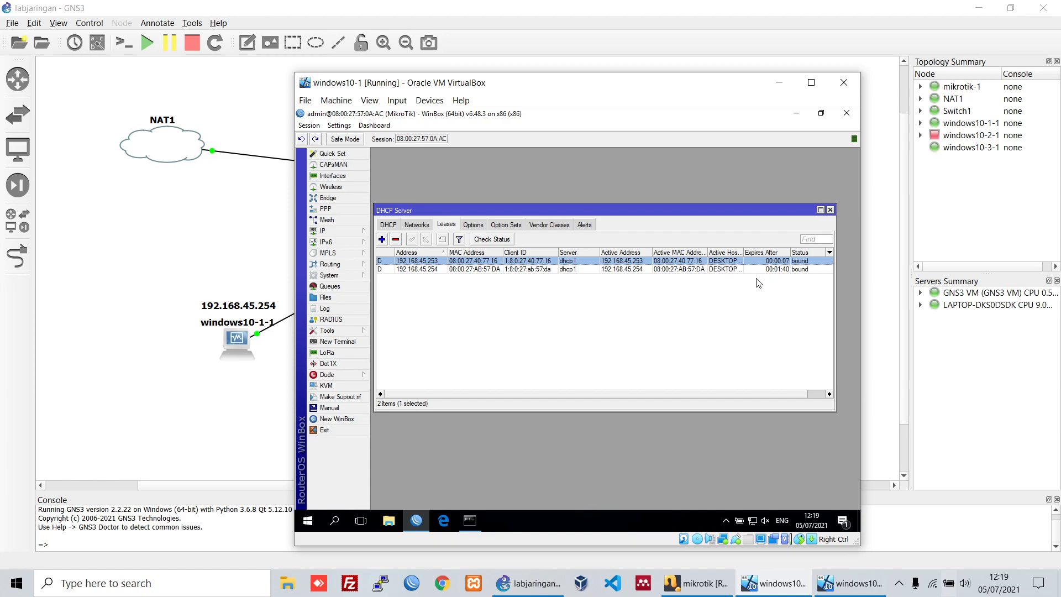
left_click(428, 269)
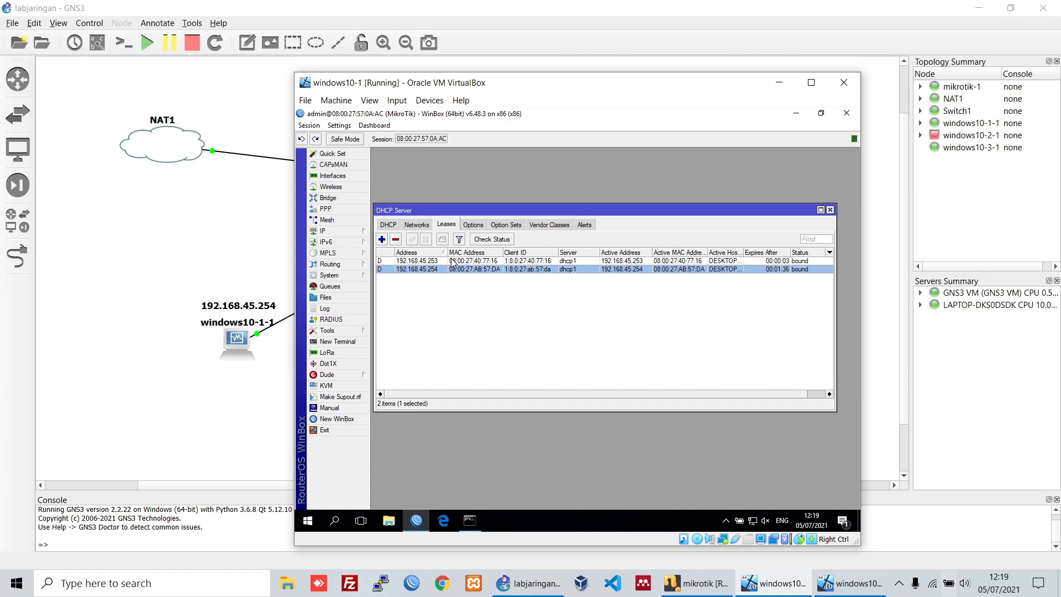
left_click(452, 260)
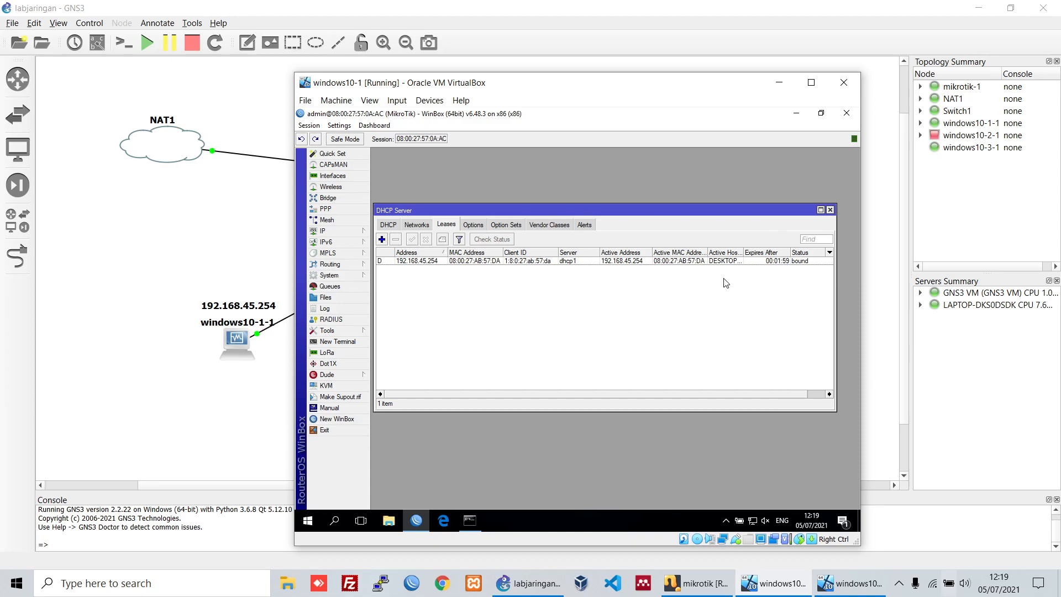
left_click(787, 263)
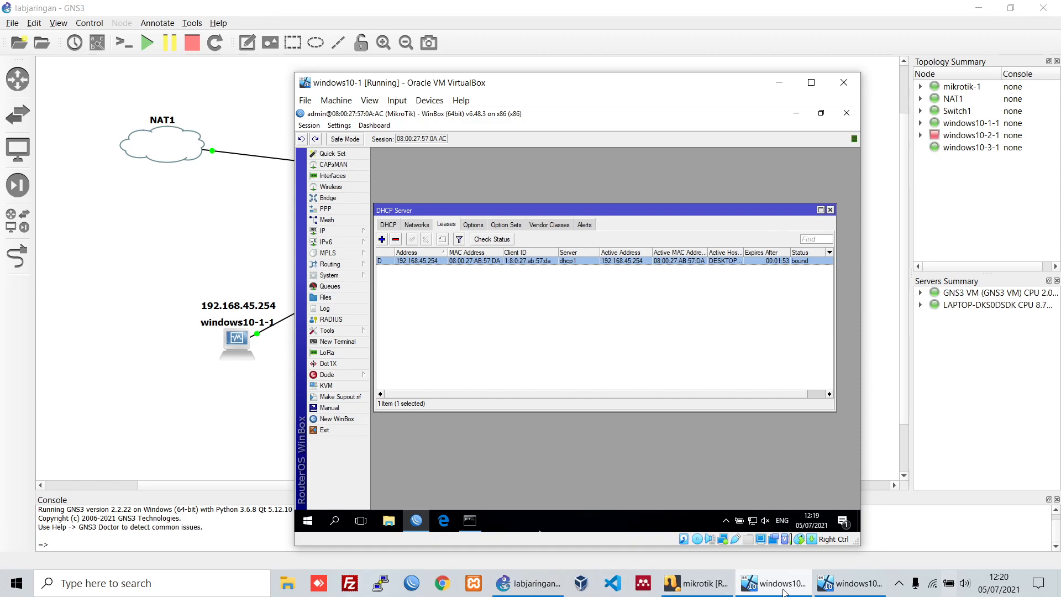
Step: Open Notepad on the host computer and place its window over the windows10-1 VM
left_click(203, 589)
type("note")
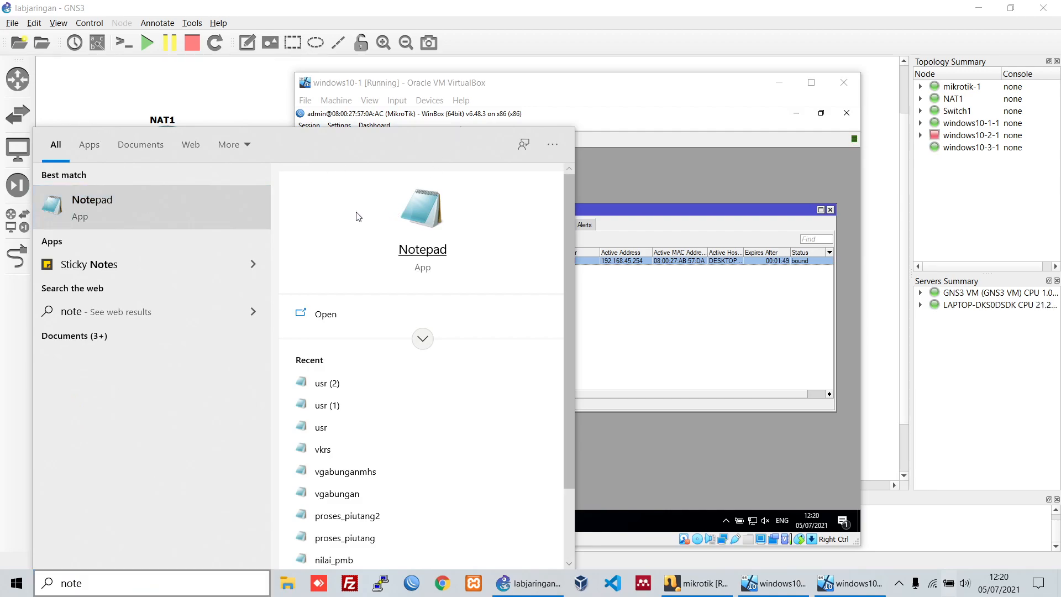
left_click(180, 216)
left_click_drag(390, 48, 493, 132)
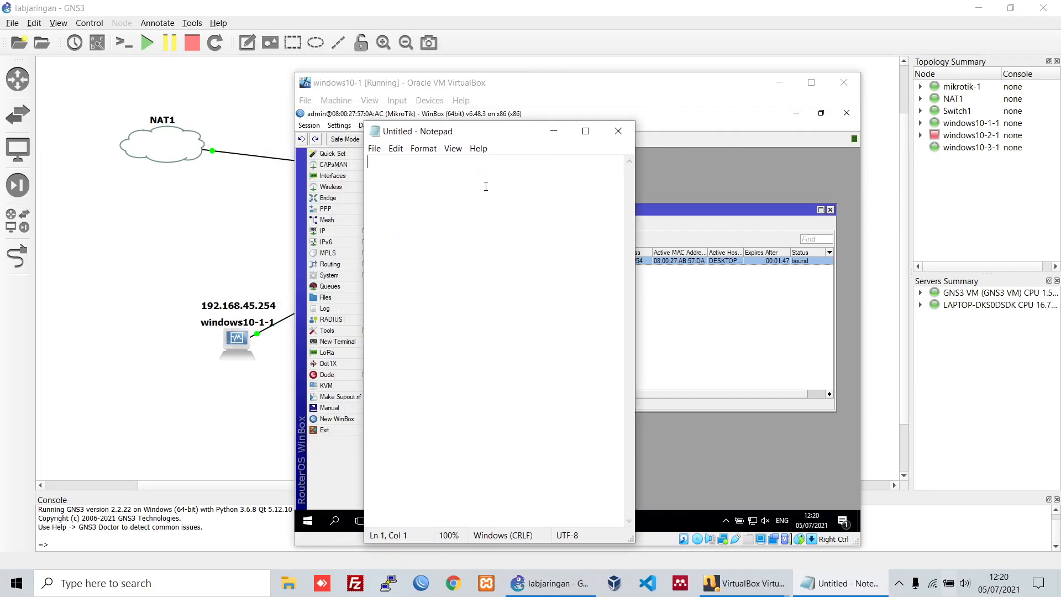
Step: Write "254 = dipinjamkan ip" as the first line of the note
type("2")
type("54 = diapka")
key("BackSpace")
key("BackSpace")
key("BackSpace")
key("BackSpace")
type("pinjamkan ip")
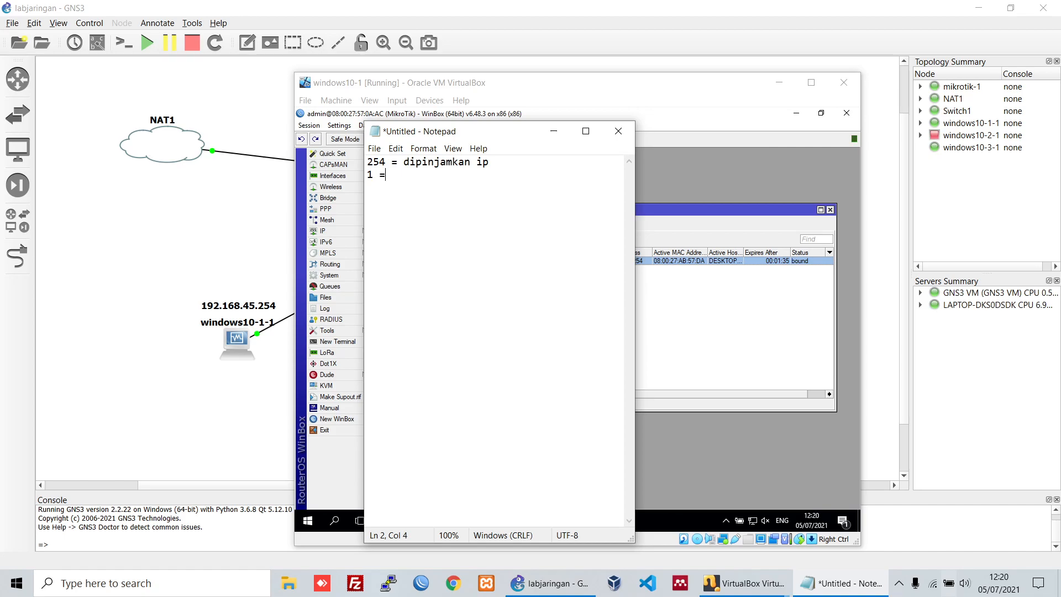
Step: Complete the second line of the note as "1 = putus koneksi"
type("tidak")
key("BackSpace")
key("BackSpace")
key("BackSpace")
key("BackSpace")
type("putus koneksi")
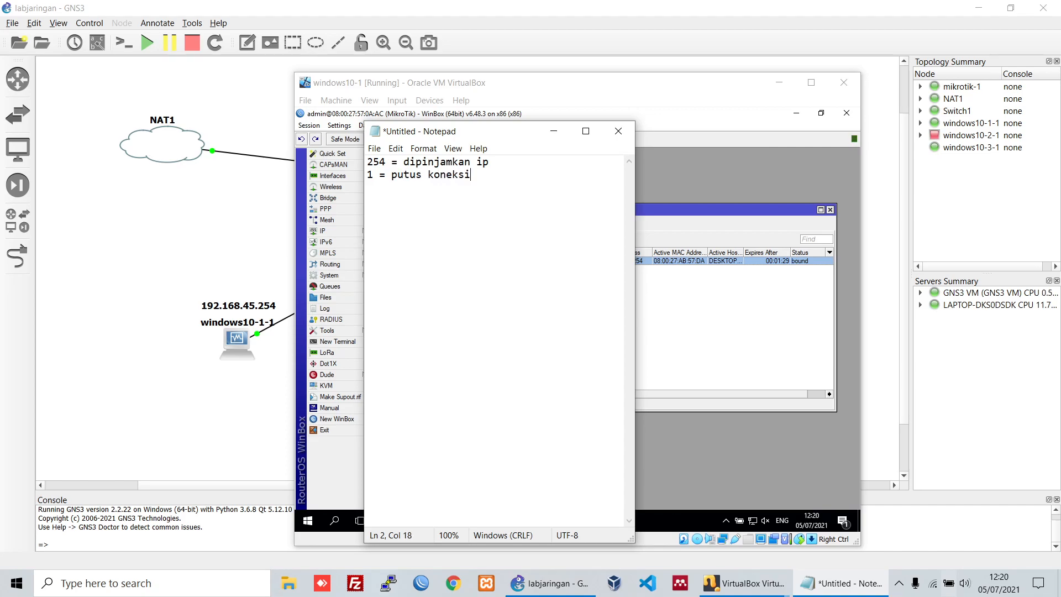
Step: Add "1 = ingin bergabung" after a blank line, and insert the line "device b" directly above it
key("Return")
type("1 = ingin bergabung")
key("Return")
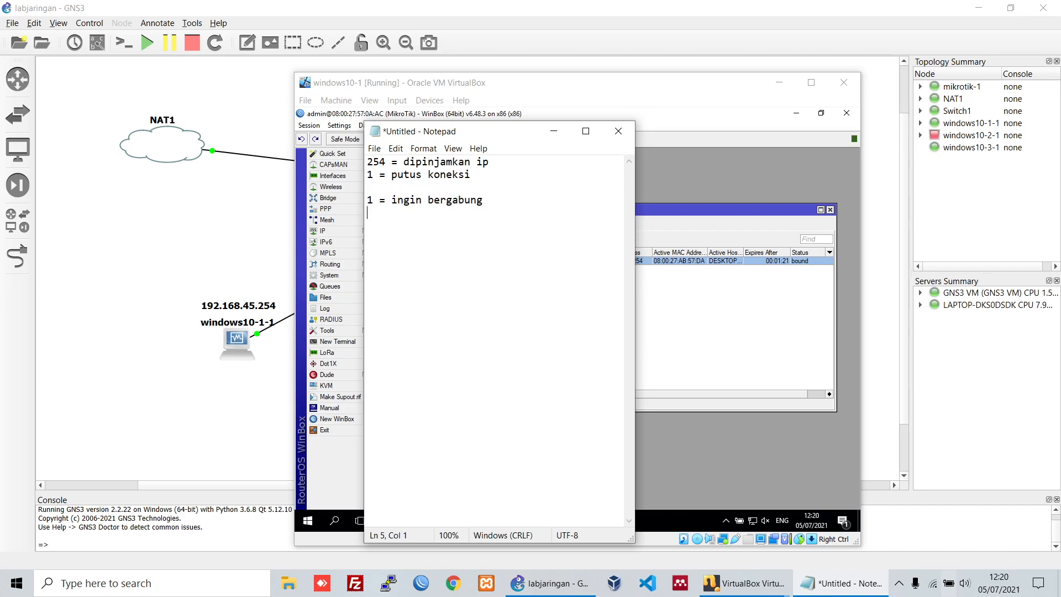
key("Up")
key("Up")
key("Return")
type("device b")
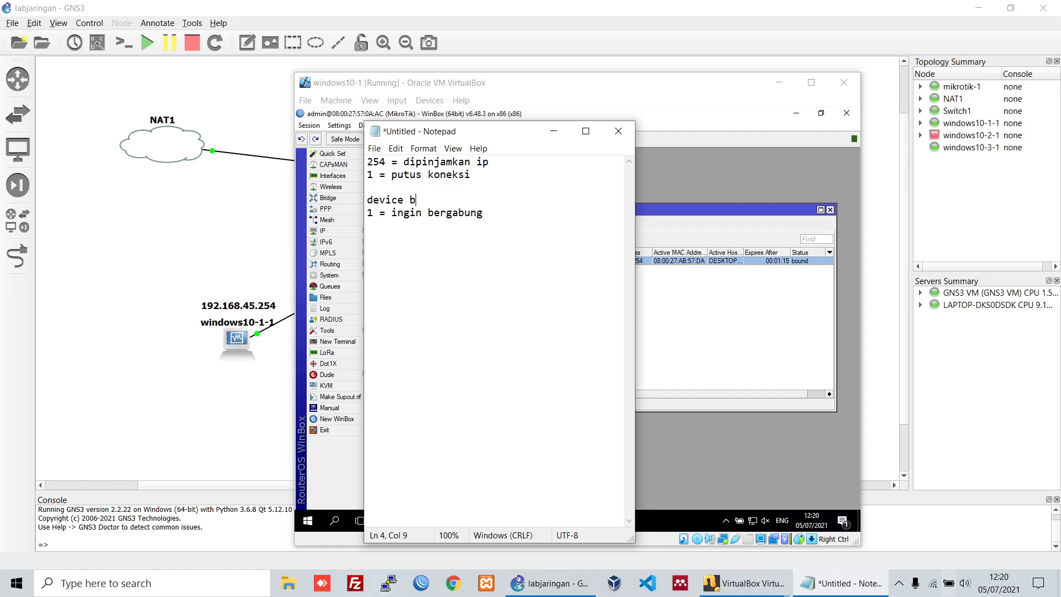
Step: Insert the line "device a" directly above "1 = putus koneksi" in the note
key("Return")
key("Up")
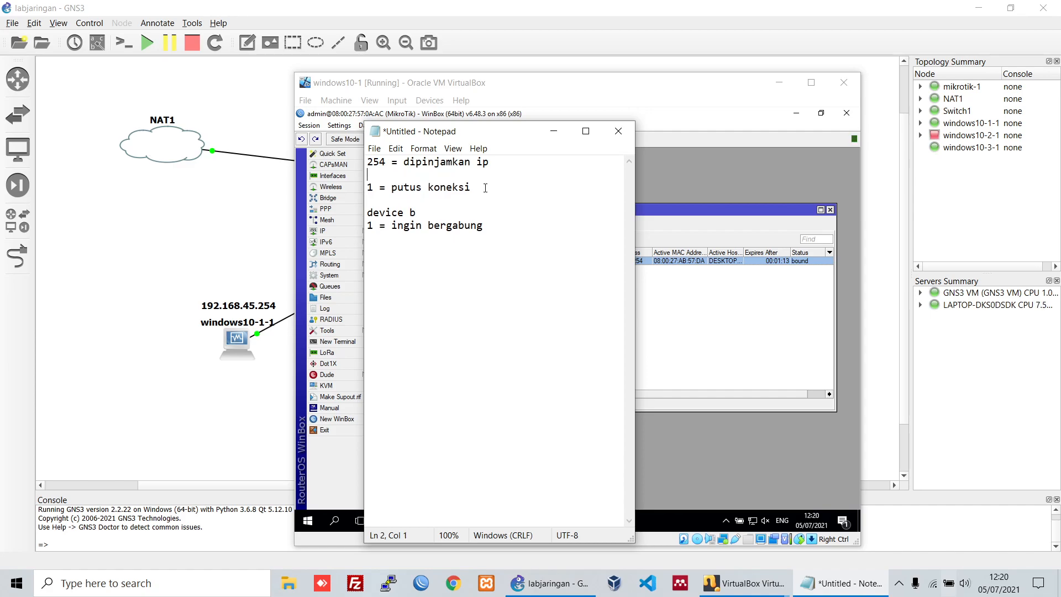
type("device a")
key("Up")
key("Right")
key("Down")
key("Down")
key("Down")
key("Up")
key("Right")
key("Right")
key("Right")
key("Right")
key("Right")
key("Right")
key("Right")
key("Right")
key("Up")
key("Down")
key("Down")
Step: Highlight the device a and device b entries of the note in turn to compare the disconnecting and joining devices
key("shift+Down")
key("shift+Down")
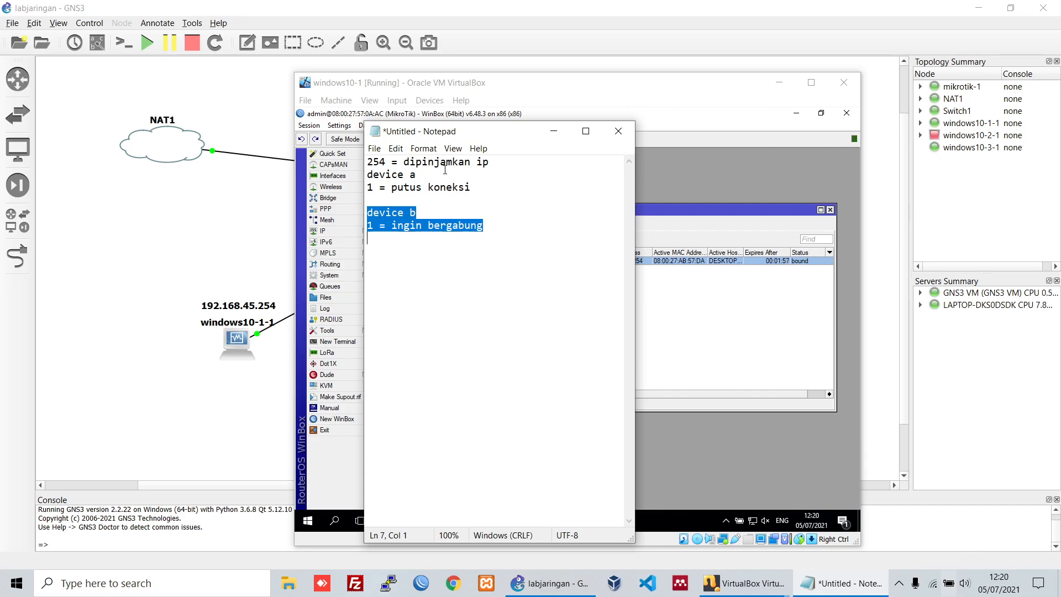
left_click(429, 213)
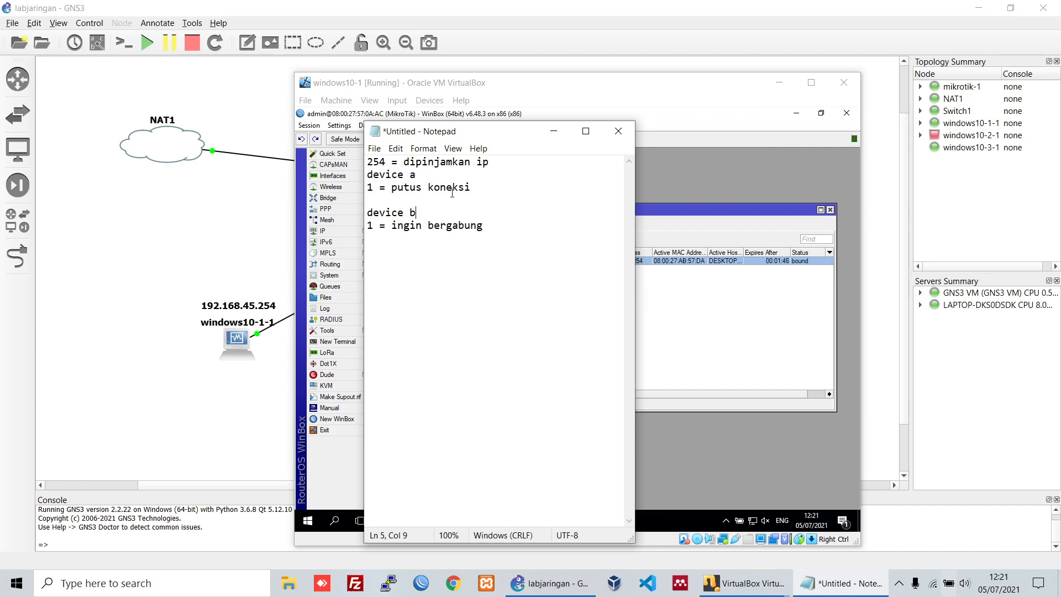
left_click_drag(485, 197, 371, 161)
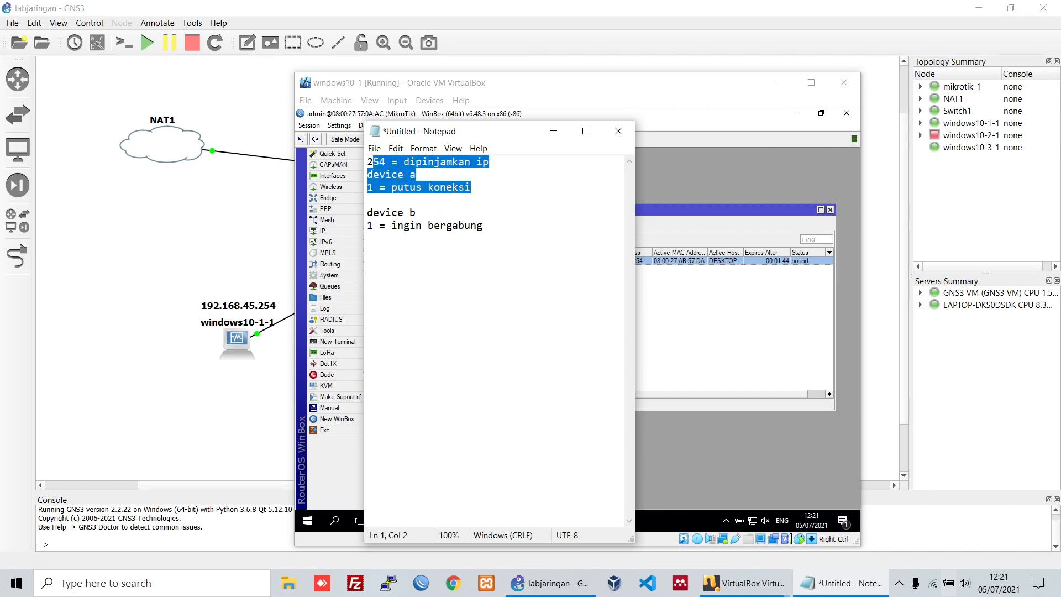
left_click(487, 194)
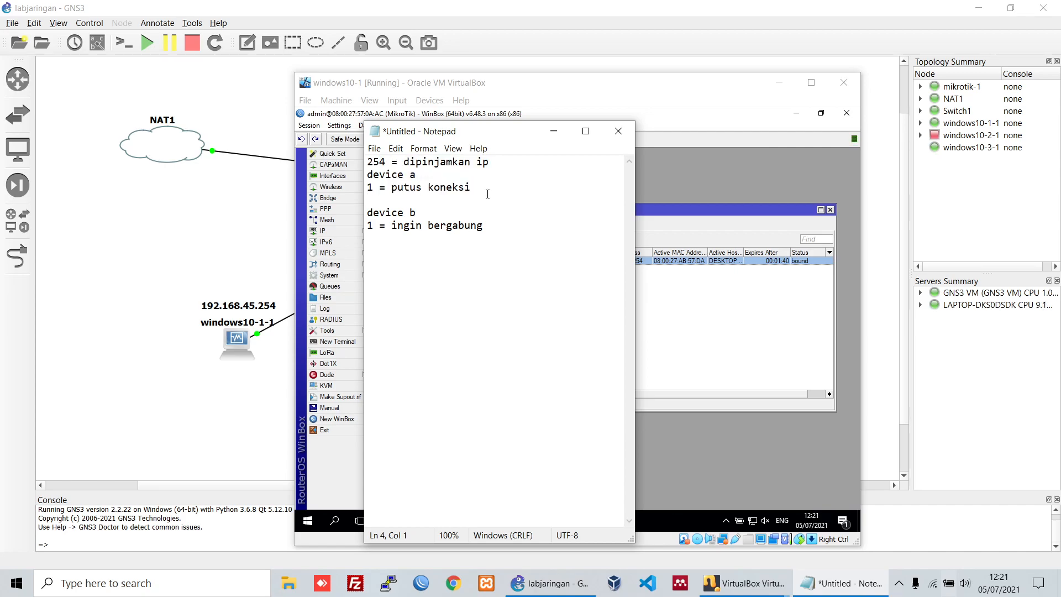
left_click_drag(483, 222, 360, 218)
left_click_drag(484, 190, 366, 173)
left_click(462, 196)
left_click_drag(483, 227, 365, 211)
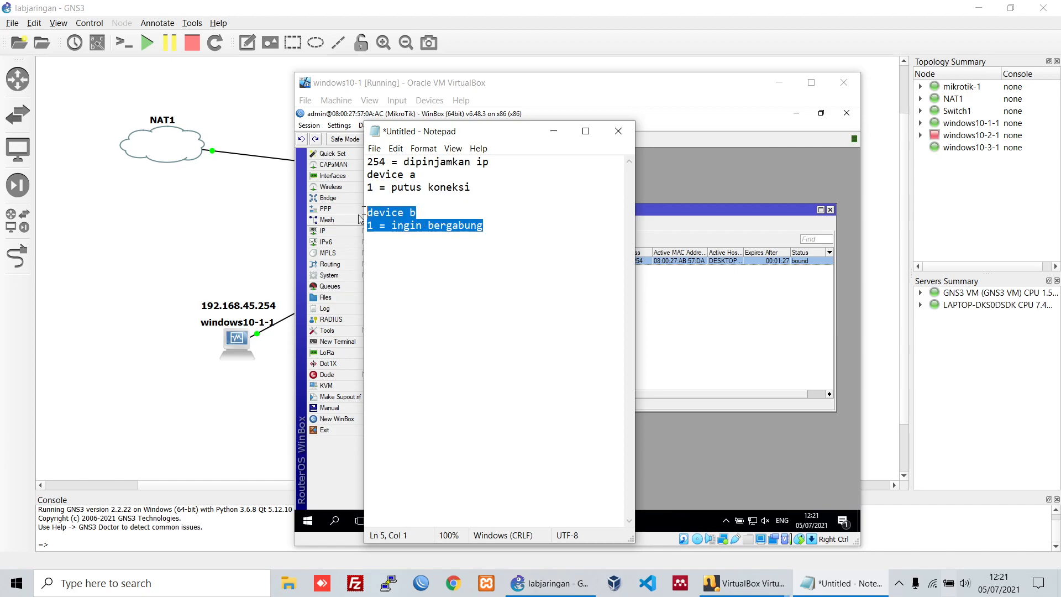
left_click(489, 221)
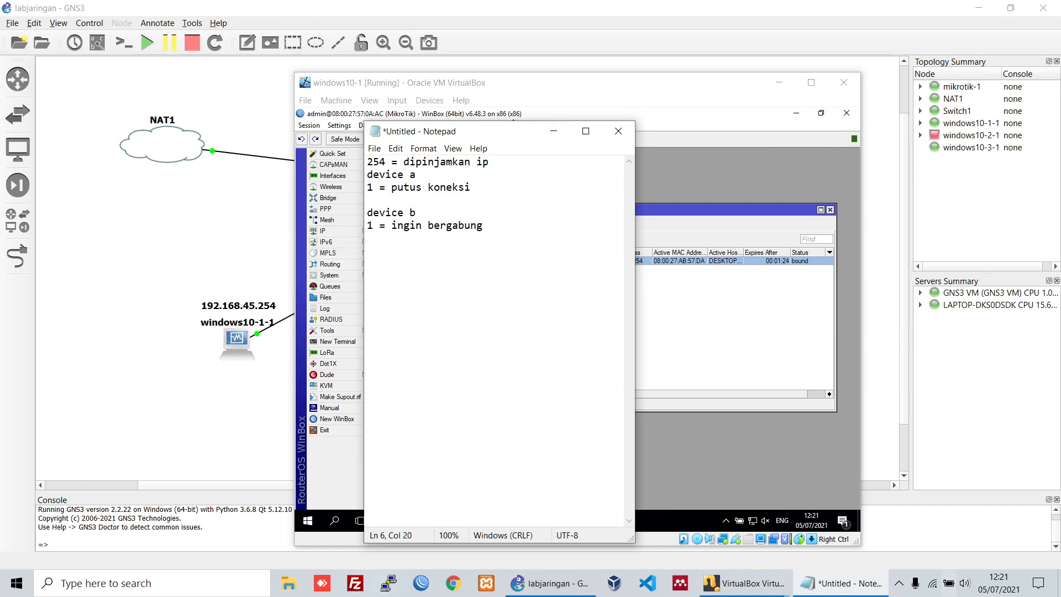
Step: Move the note window aside to uncover the DHCP server's leases list, and reduce the note window's height
left_click_drag(513, 131, 245, 153)
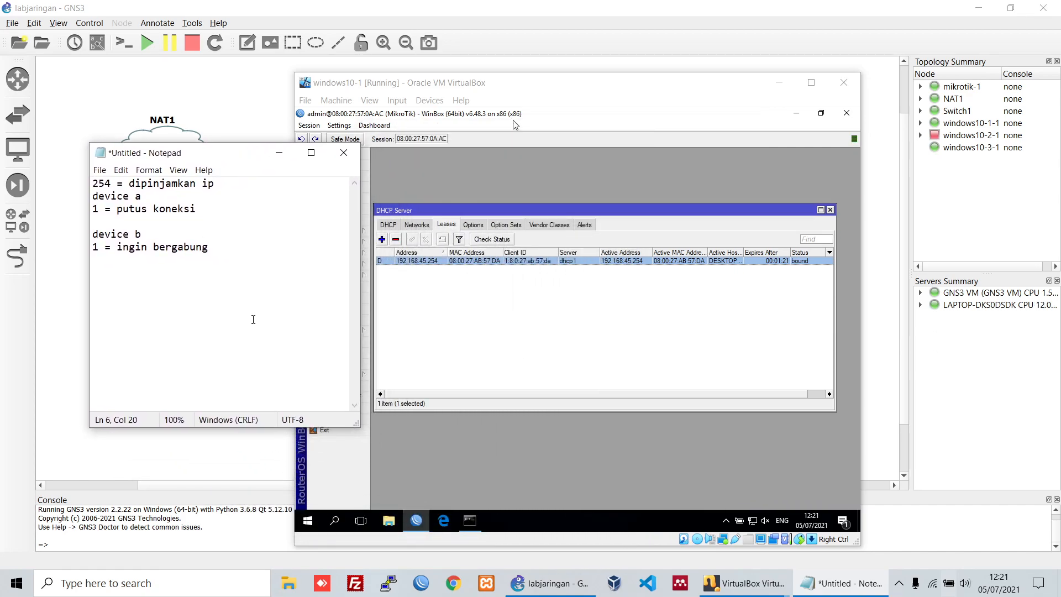
left_click_drag(276, 427, 275, 345)
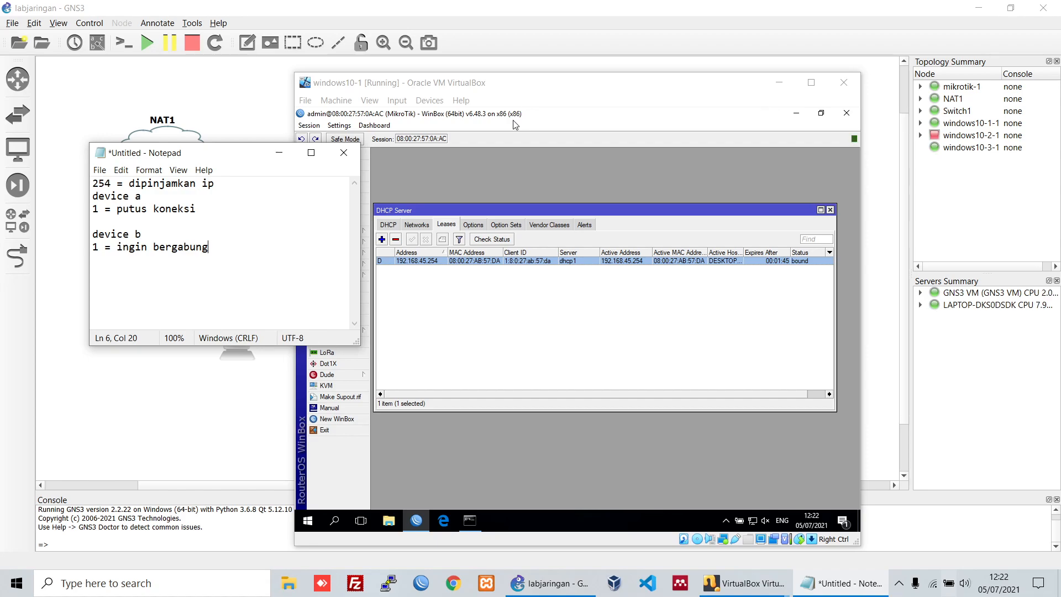
Step: Return to the windows10-1 VM, minimize the note window, and shift the VM window slightly up over the GNS3 topology
left_click(529, 328)
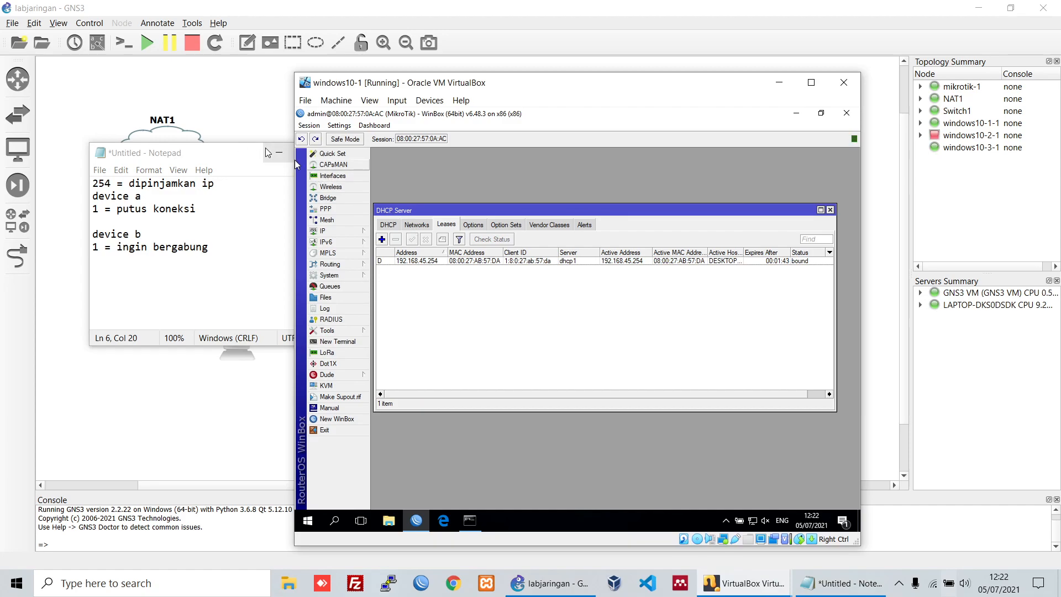
left_click(279, 153)
left_click_drag(493, 90, 478, 67)
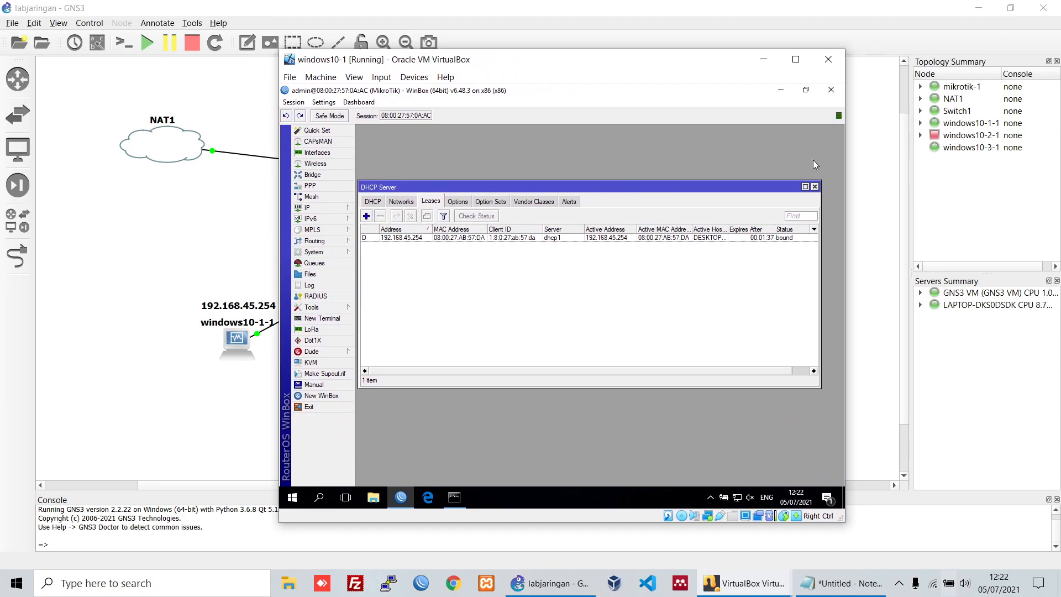